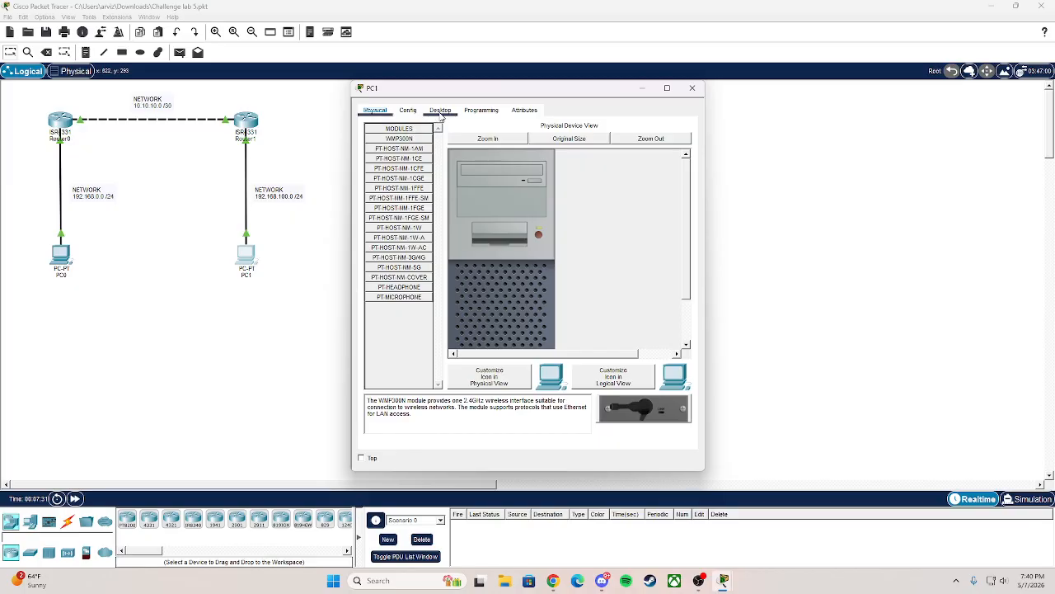
Examine the FastEthernet0 IP settings of PC1 and PC0
click(416, 113)
click(412, 173)
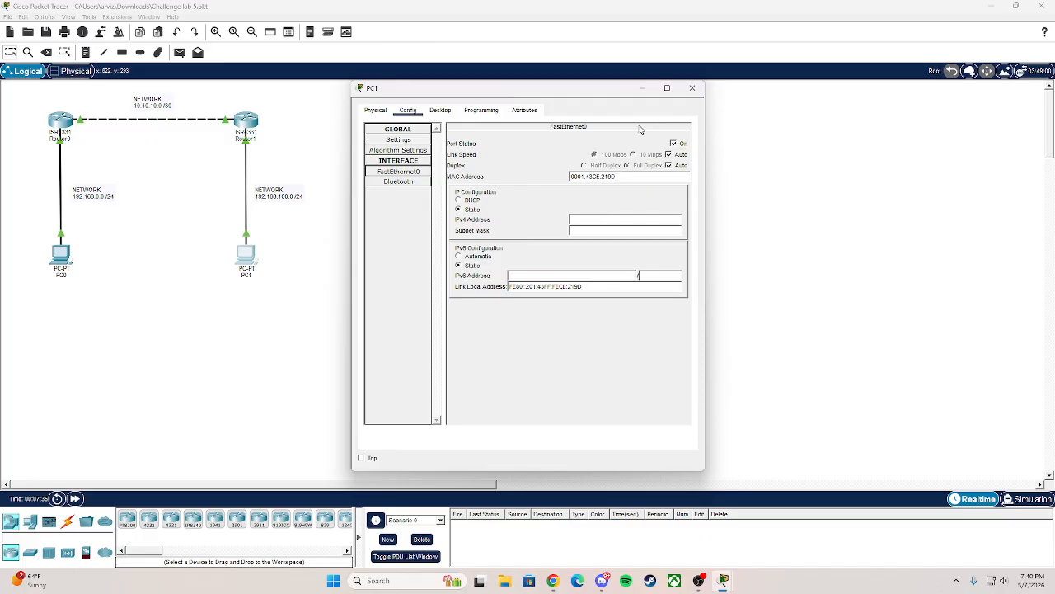
click(244, 123)
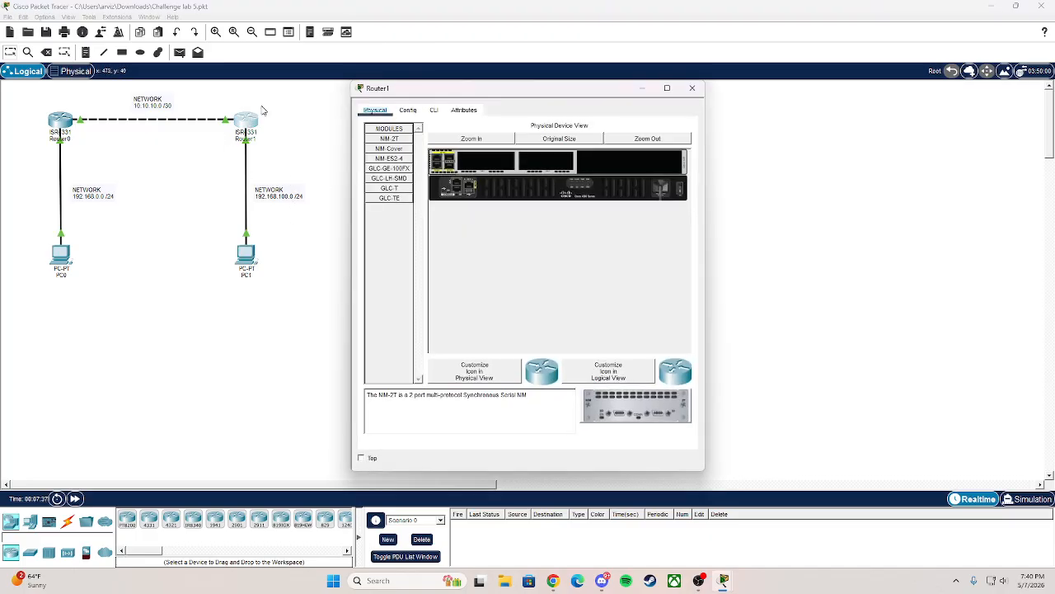
click(693, 89)
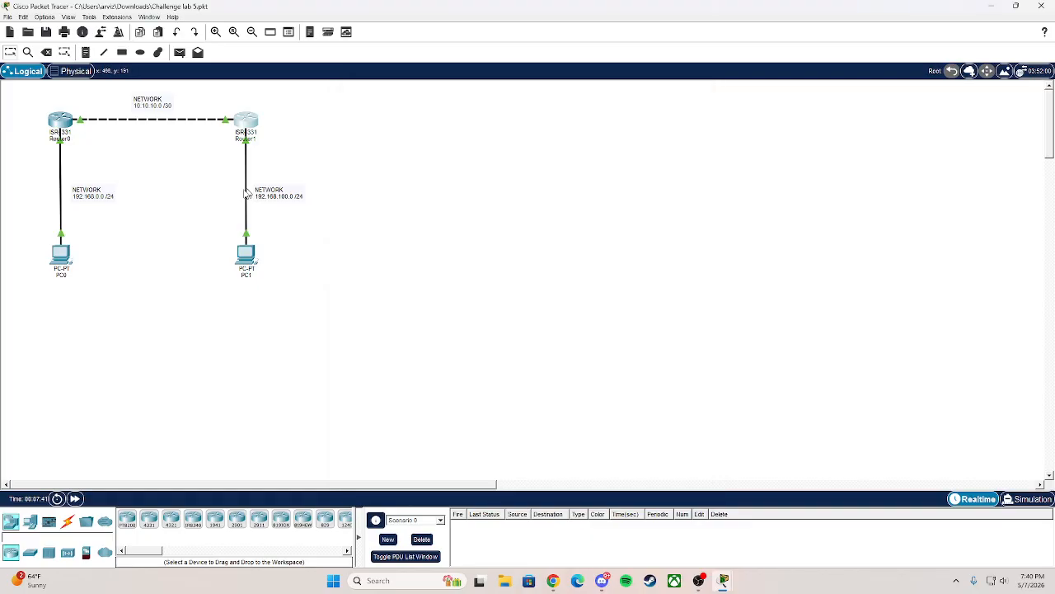
click(62, 256)
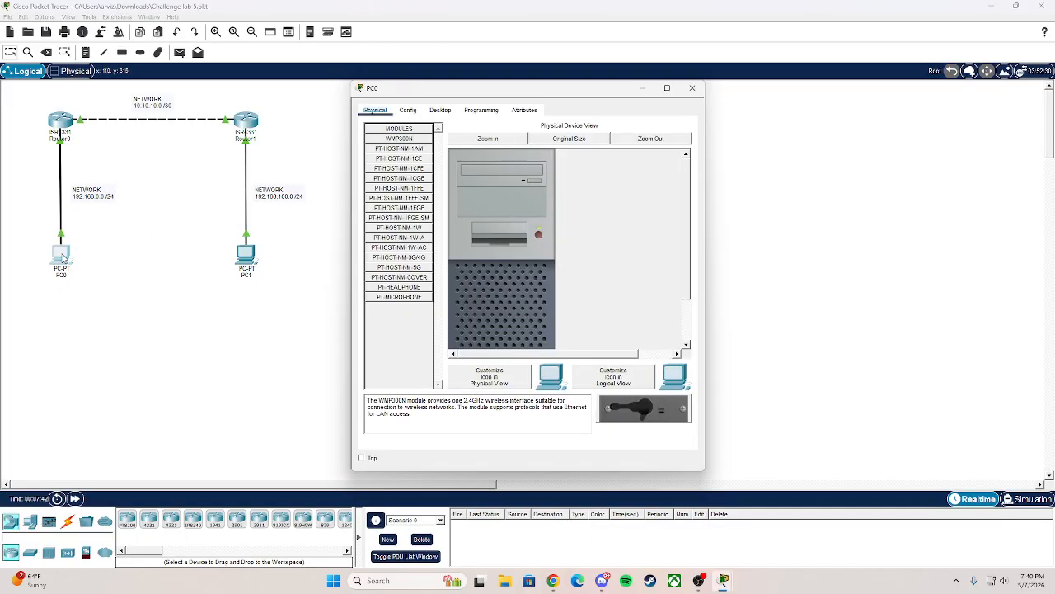
click(408, 110)
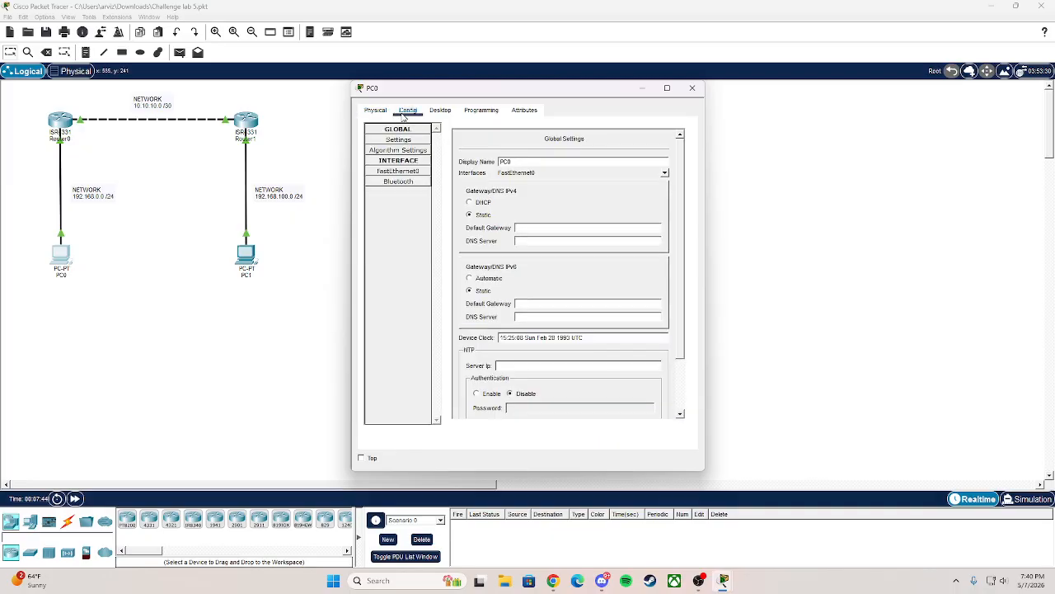
click(416, 172)
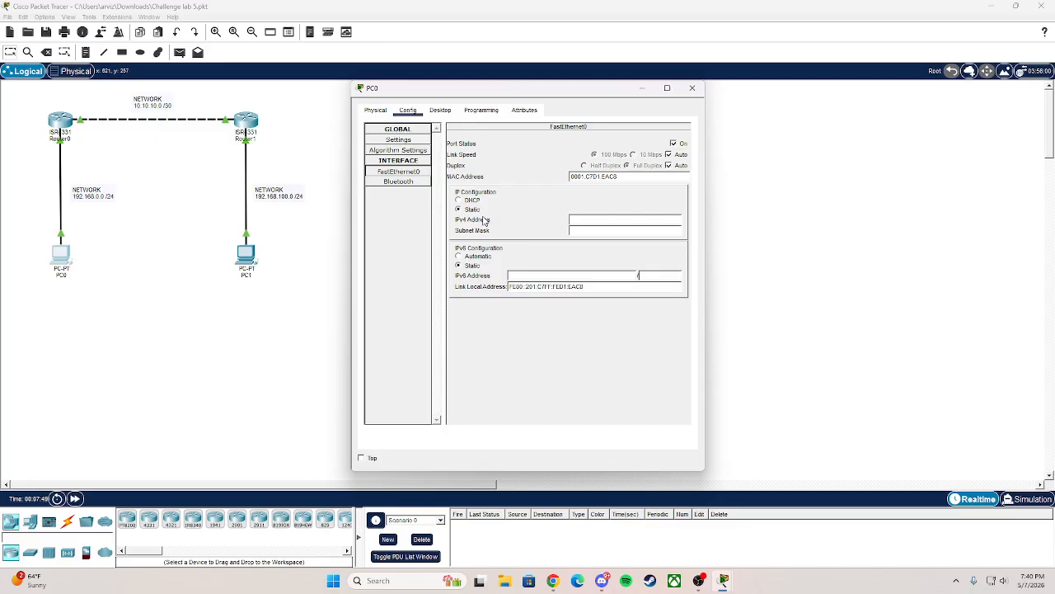
Examine the IP addresses and subnet masks of GigabitEthernet0/0/0 and GigabitEthernet0/0/1 on Router0 and Router1
click(64, 122)
click(406, 110)
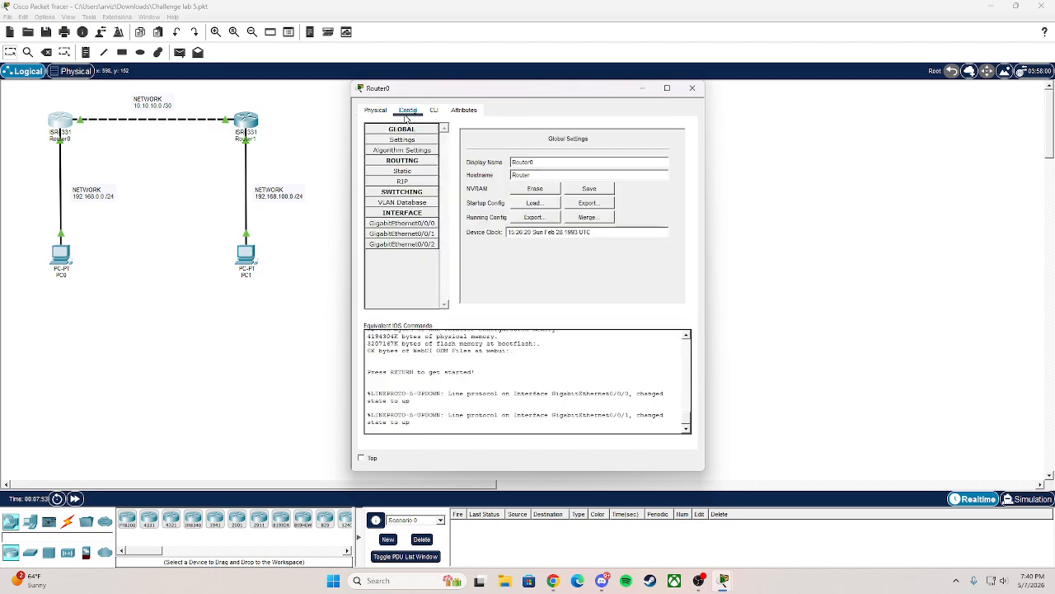
click(416, 225)
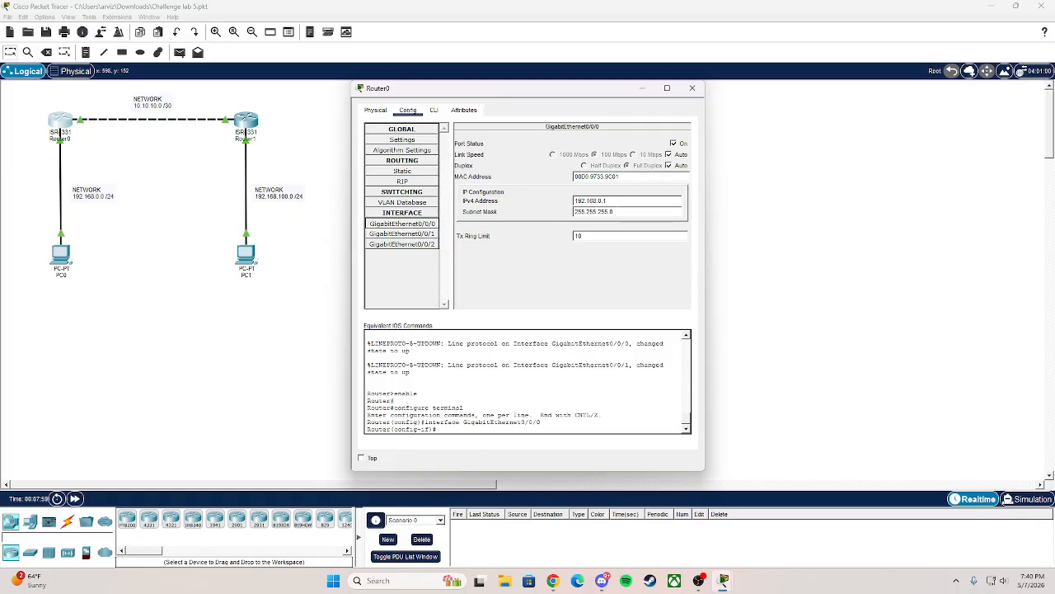
click(402, 234)
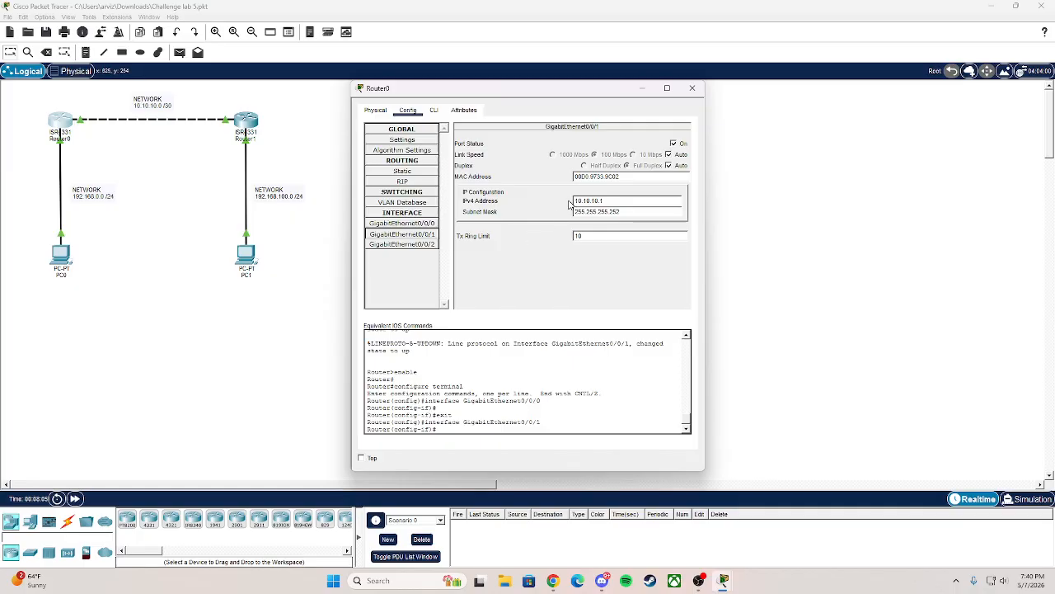
click(250, 124)
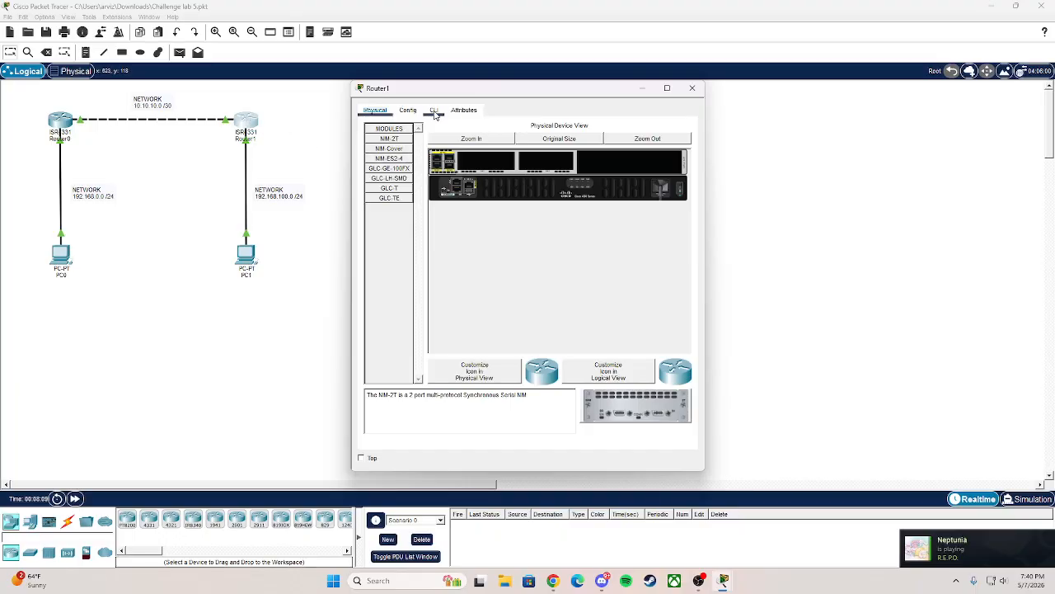
click(407, 109)
click(410, 223)
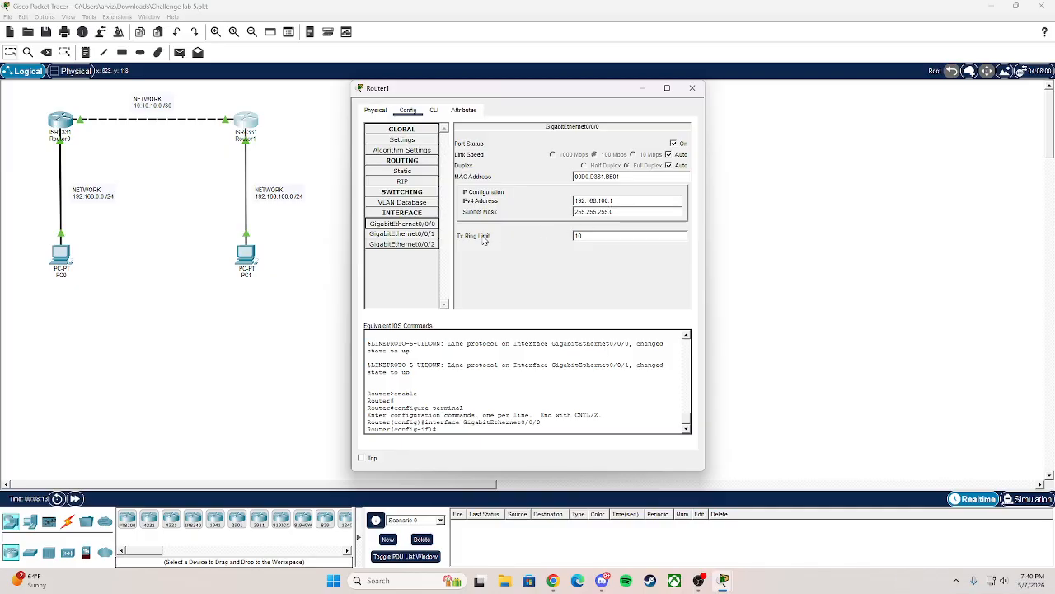
click(434, 234)
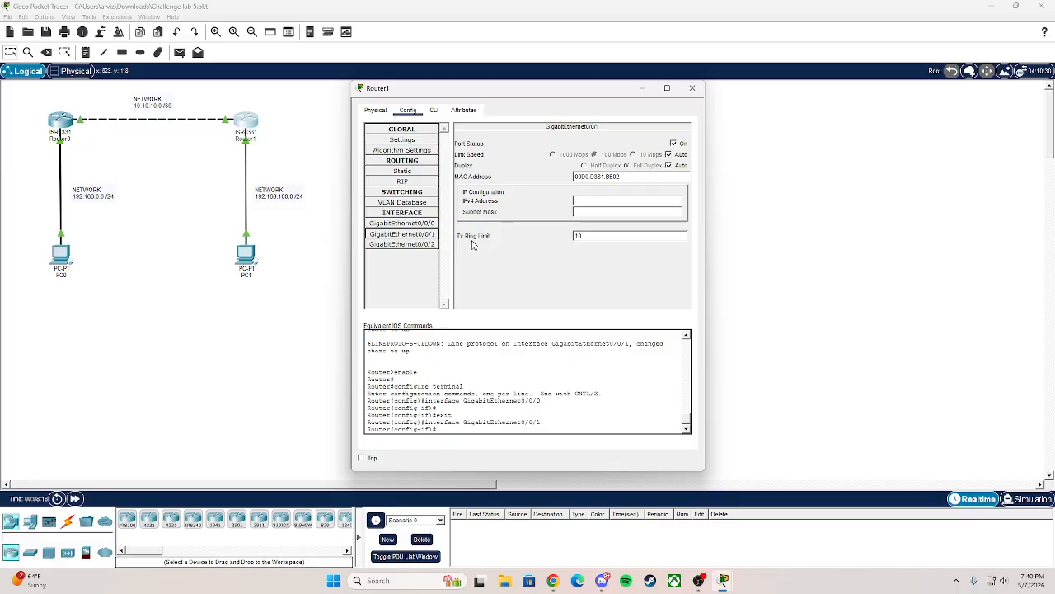
Assign PC0 the address 192.168.0.2 with mask 255.255.255.0 by running ipconfig in its command prompt
click(244, 261)
click(62, 254)
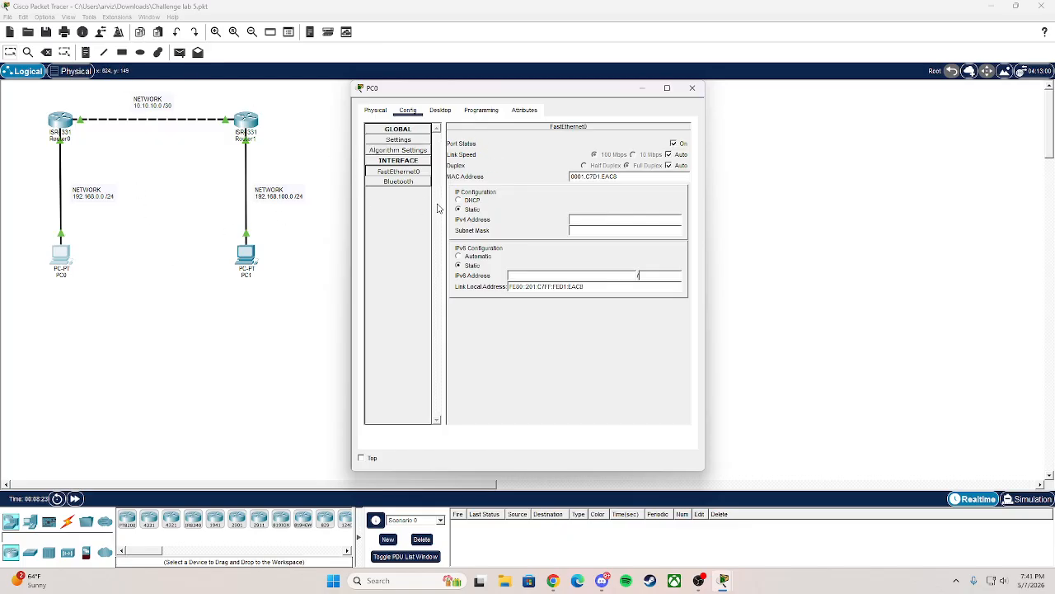
click(452, 112)
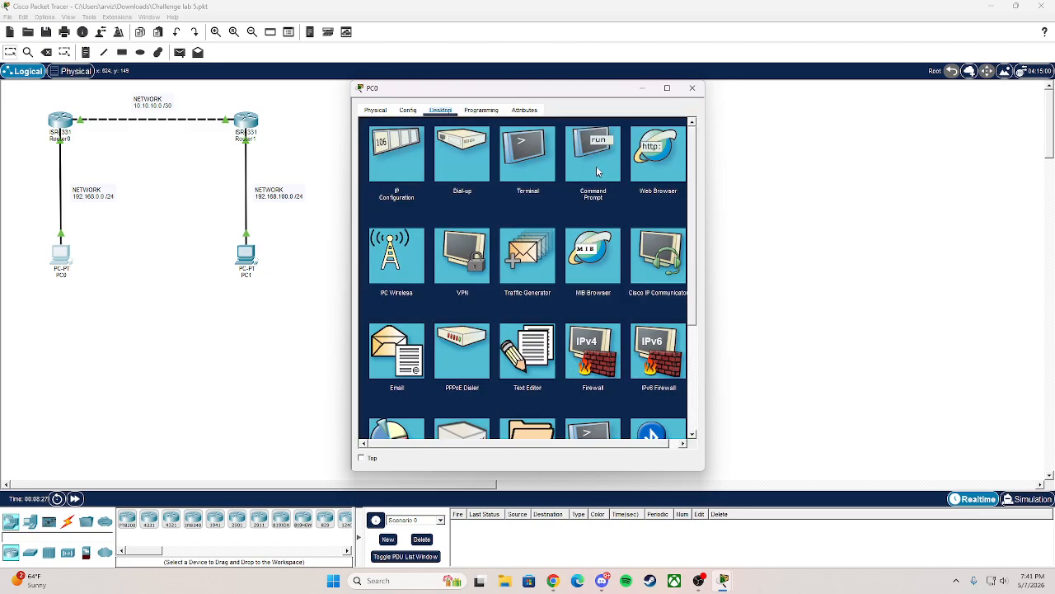
click(597, 167)
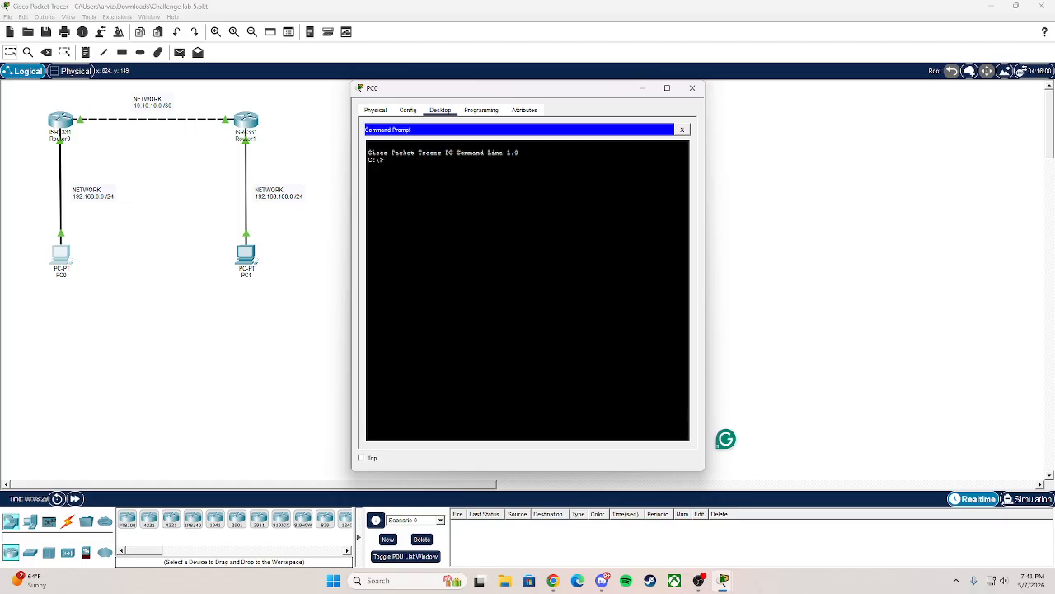
text(ipconfig 192.168.0.2 255.255.255.0)
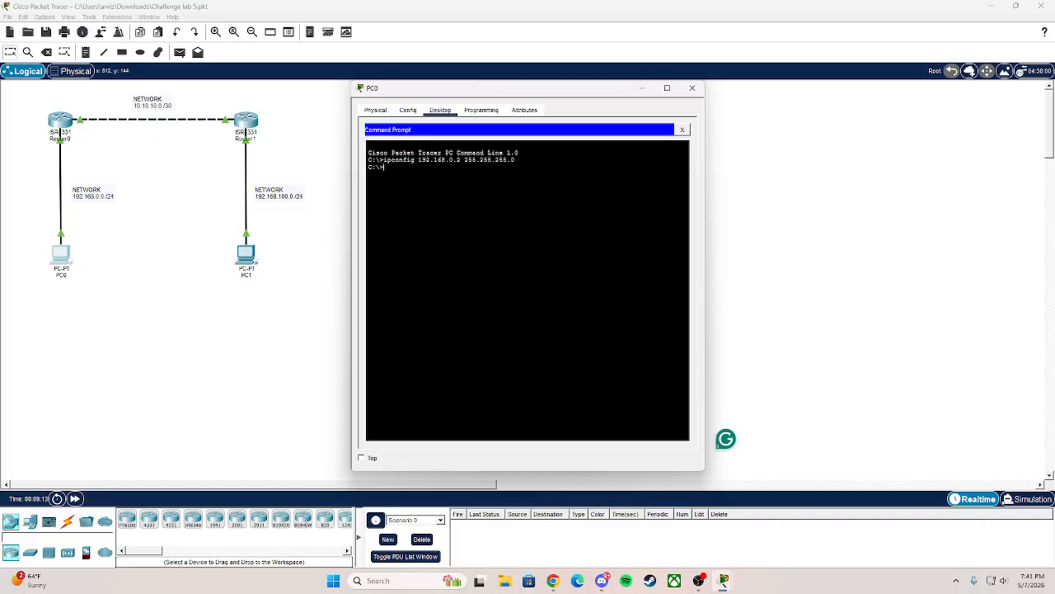
Add the note 192.168.0.2 to the workspace and position it just above PC0, beside its link to Router0
click(87, 57)
click(76, 244)
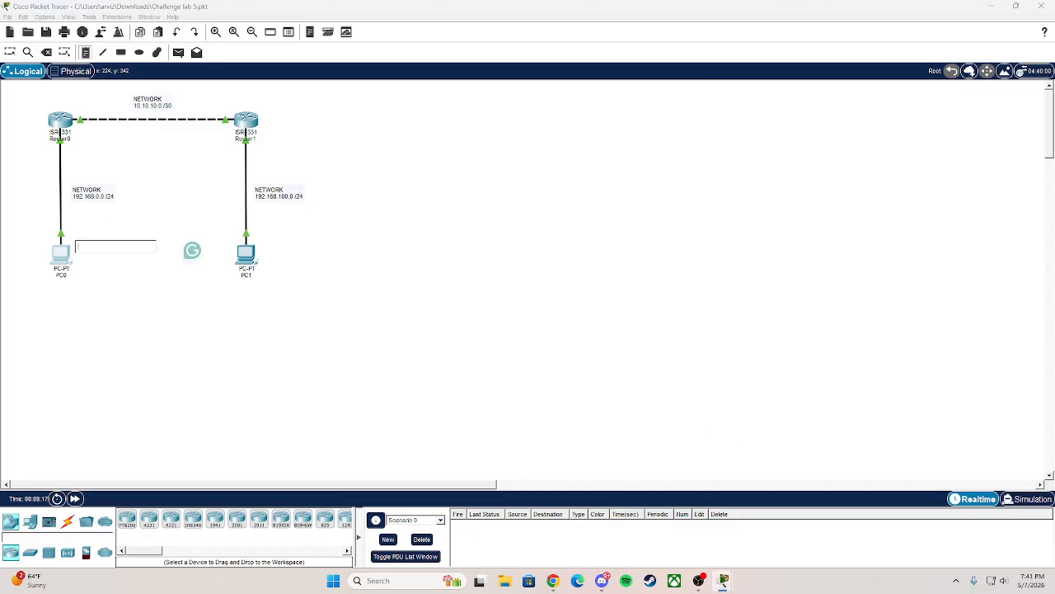
text(1)
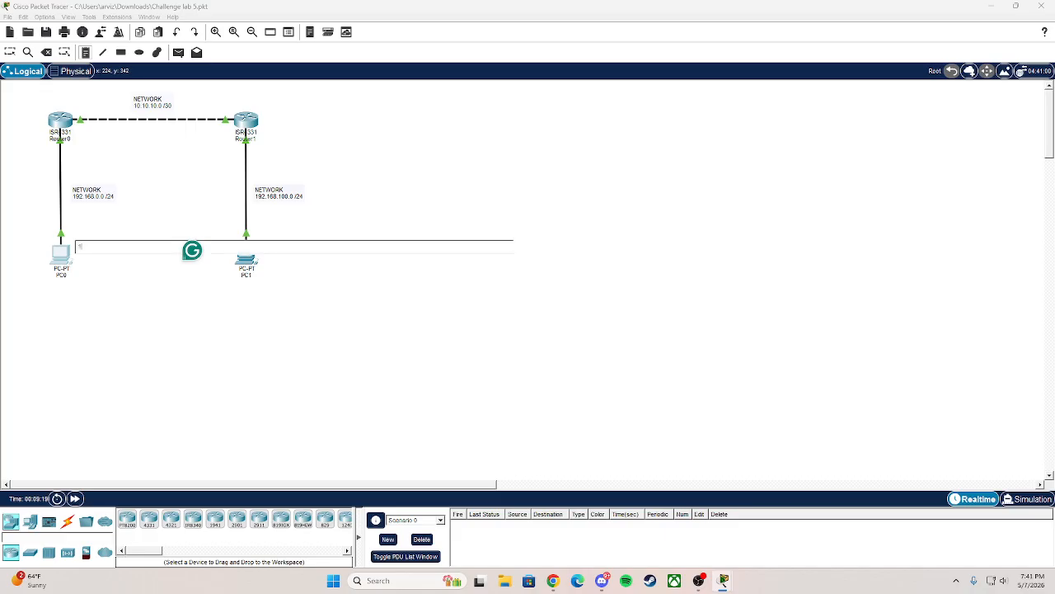
text(92.168.0.2)
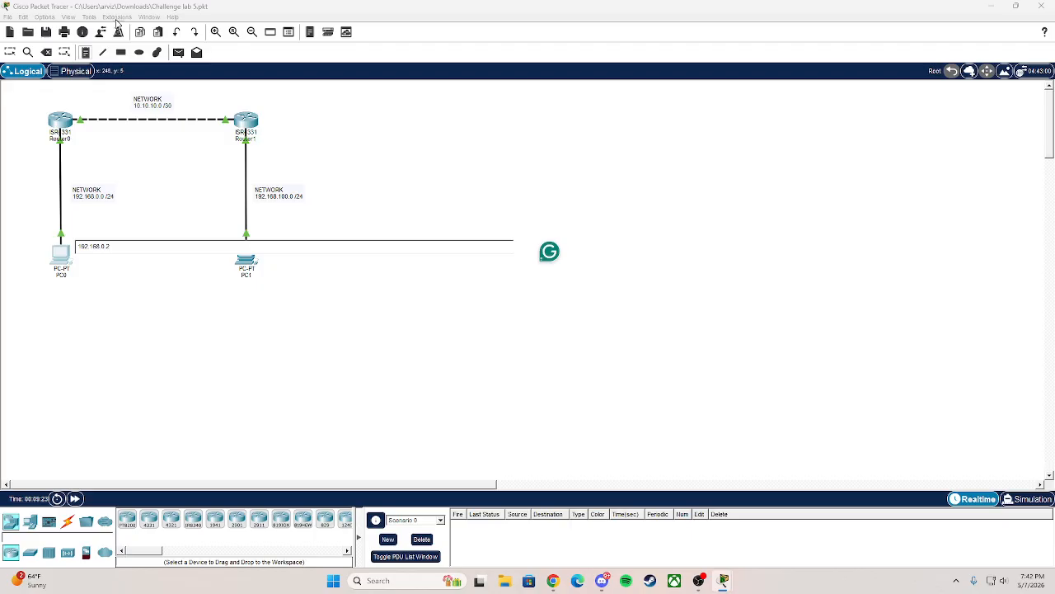
click(10, 52)
drag(93, 252, 81, 239)
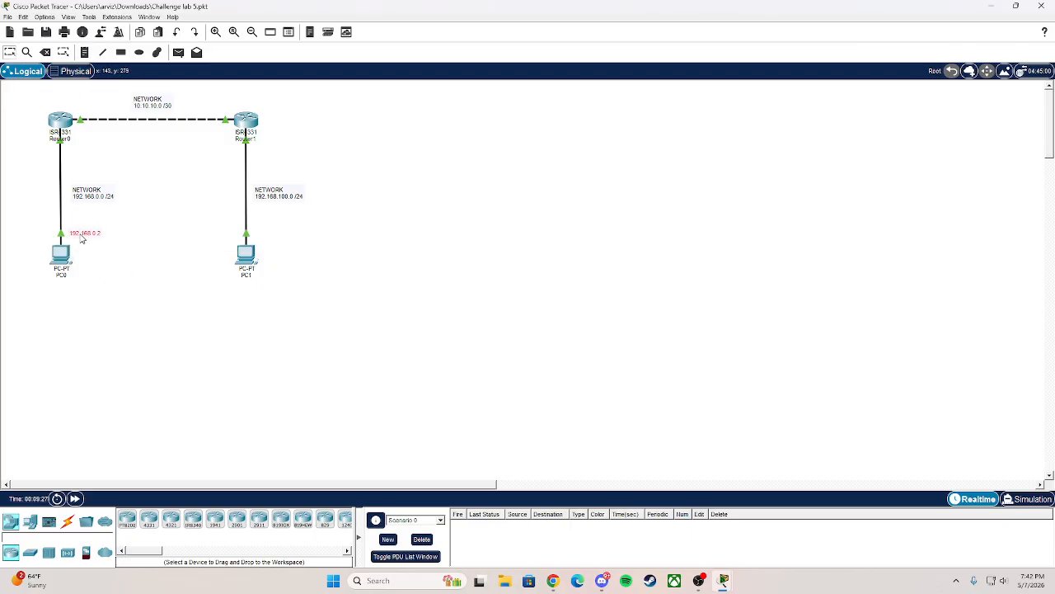
Look up Router0's GigabitEthernet0/0/0 address and place the note 192.168.0.1 just below Router0, beside its link to PC0
click(68, 125)
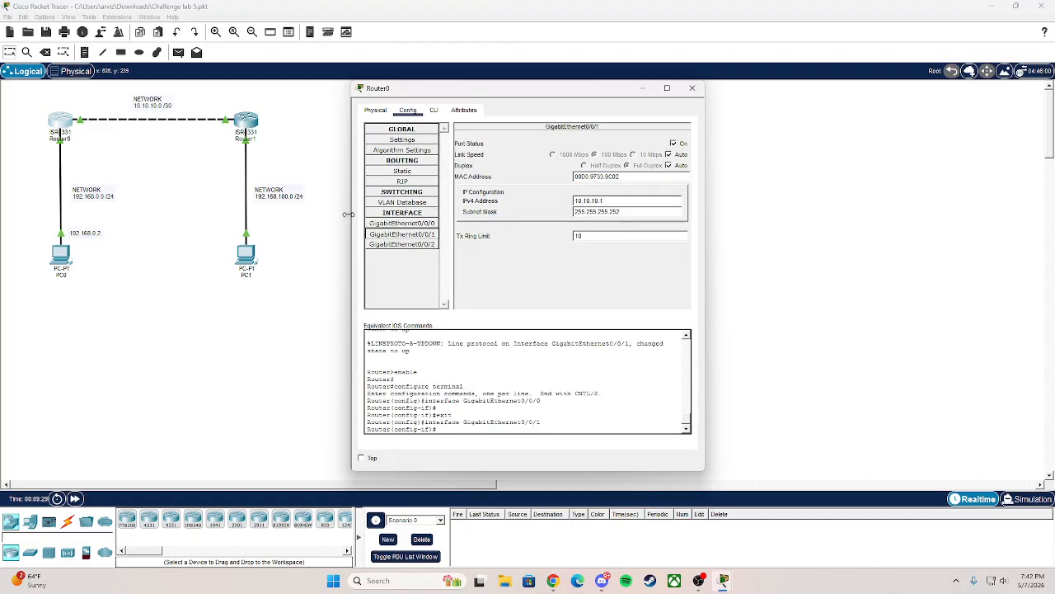
click(393, 233)
click(393, 225)
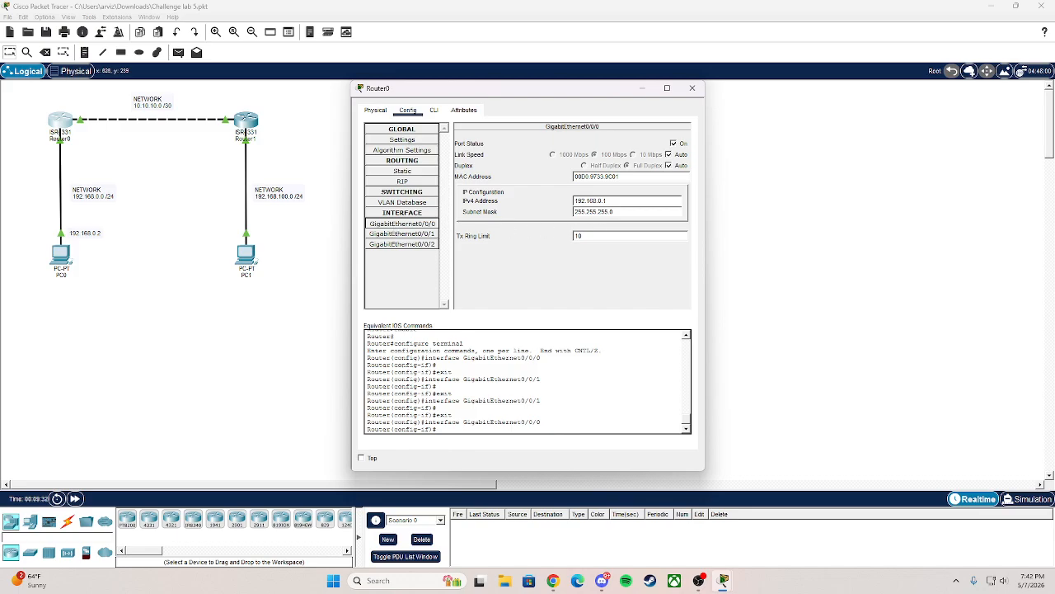
drag(581, 200, 607, 200)
click(85, 52)
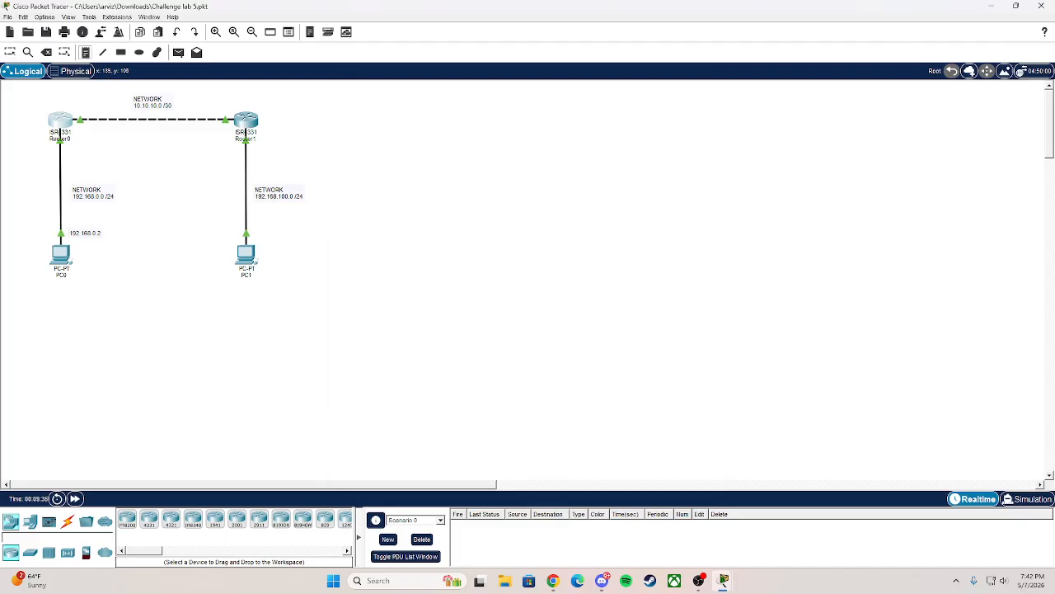
click(76, 140)
text(192.168.0.1)
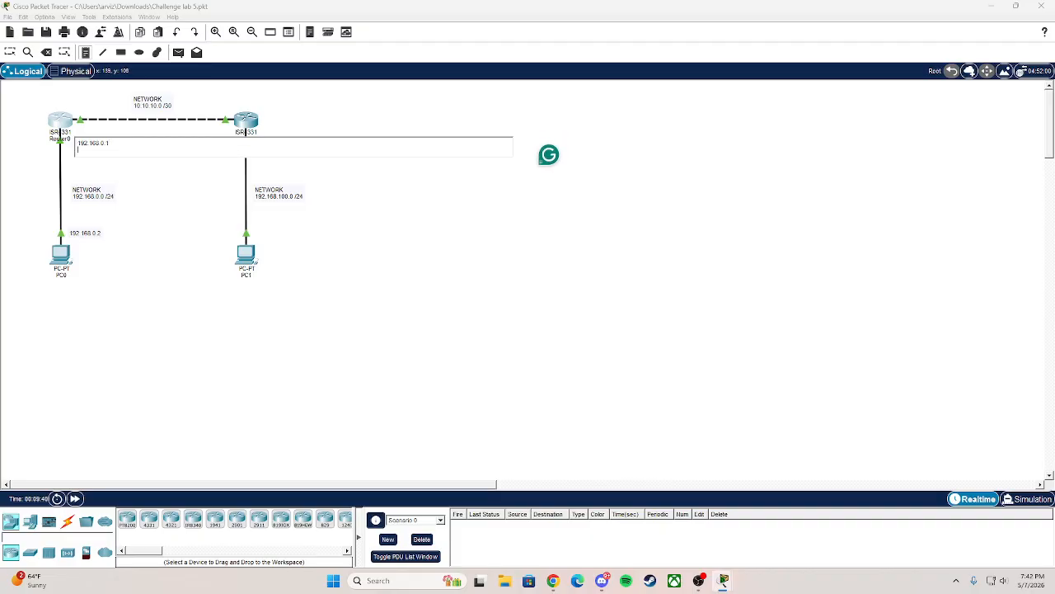
key(BackSpace)
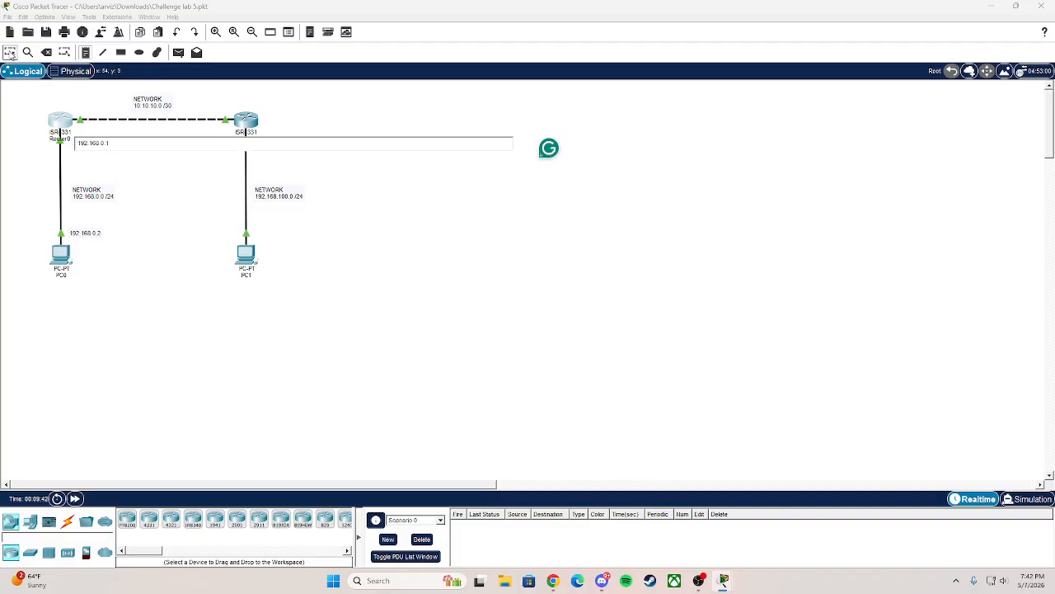
click(10, 54)
drag(92, 142, 80, 143)
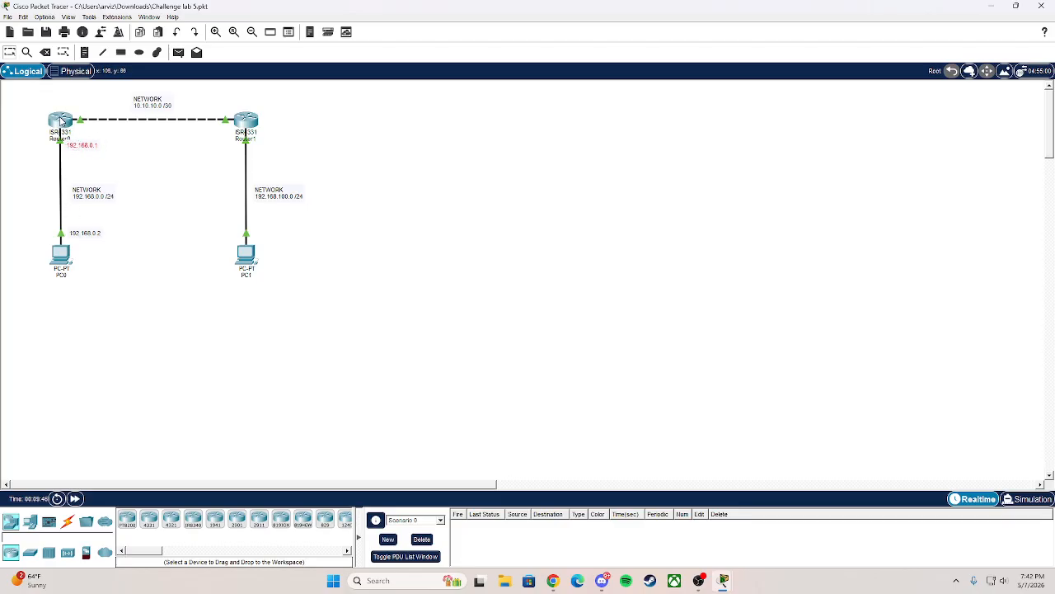
Add the interface note Gig0/0/0 next to Router0 and arrange it directly above the 192.168.0.1 note
click(60, 120)
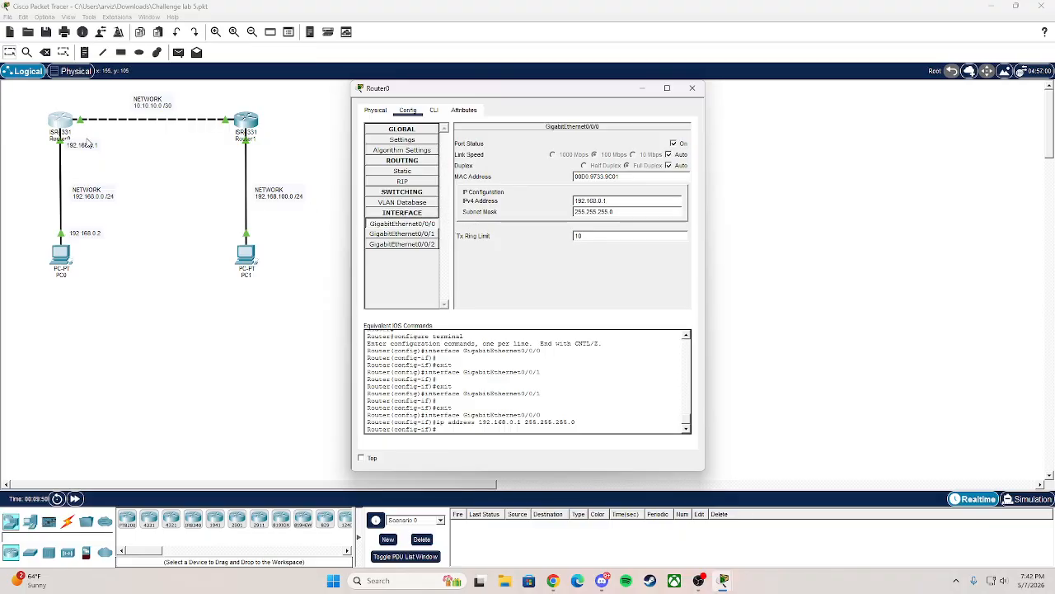
click(84, 52)
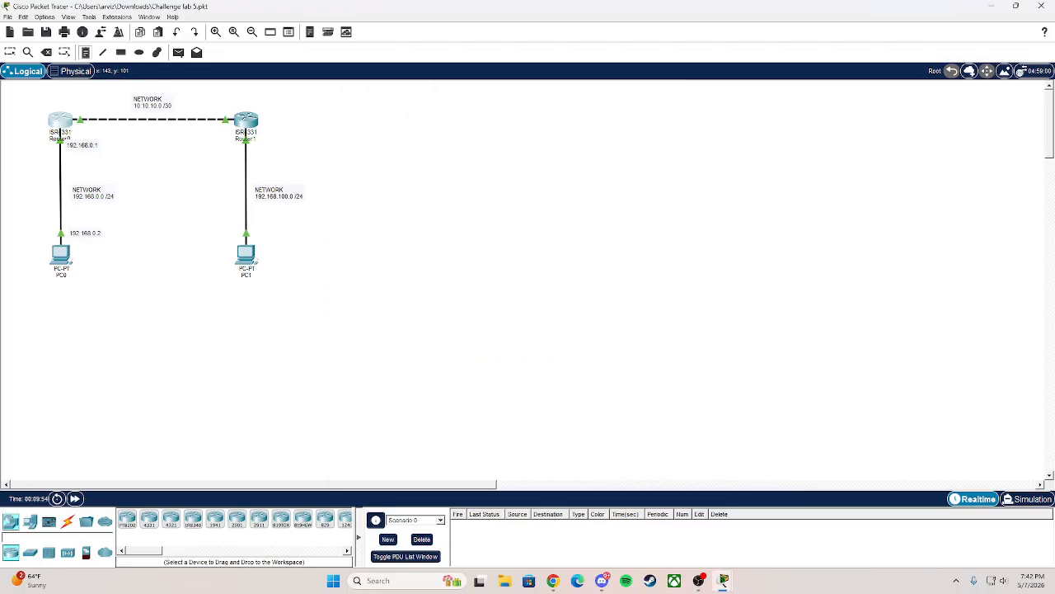
click(79, 136)
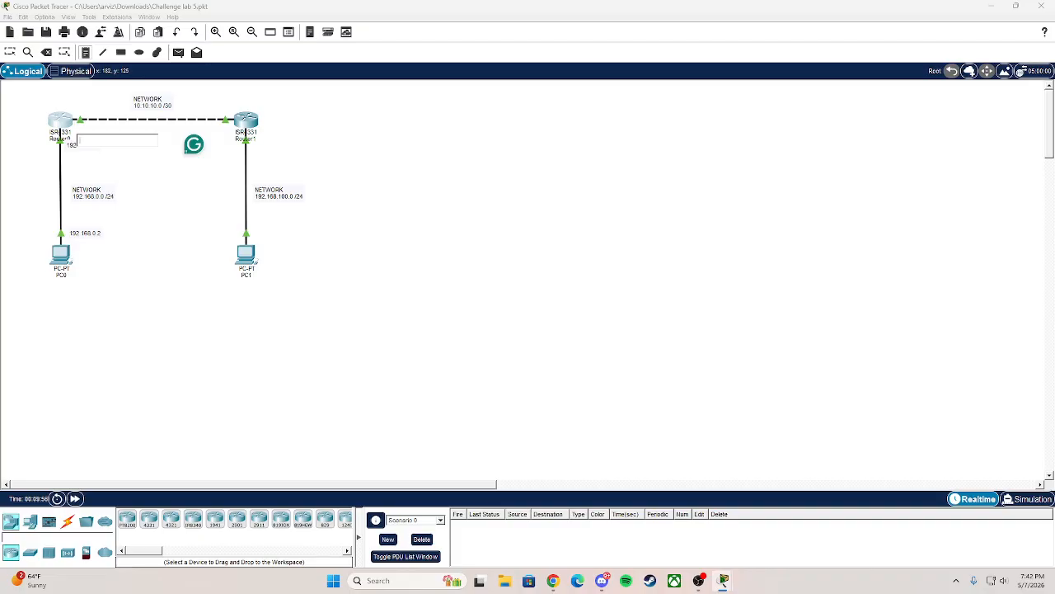
text(Gig)
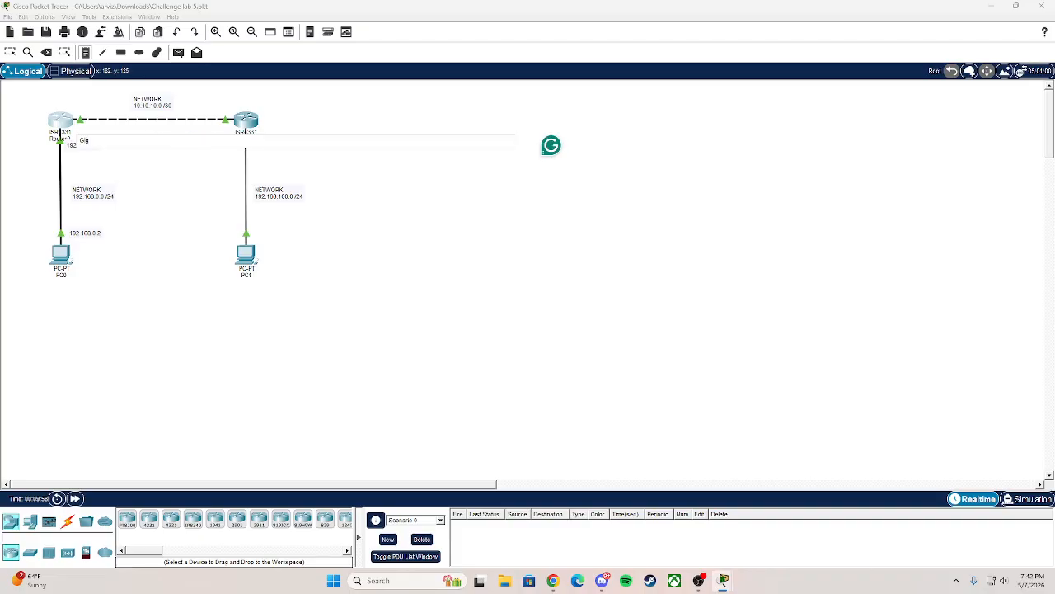
text(0/0/0)
click(10, 52)
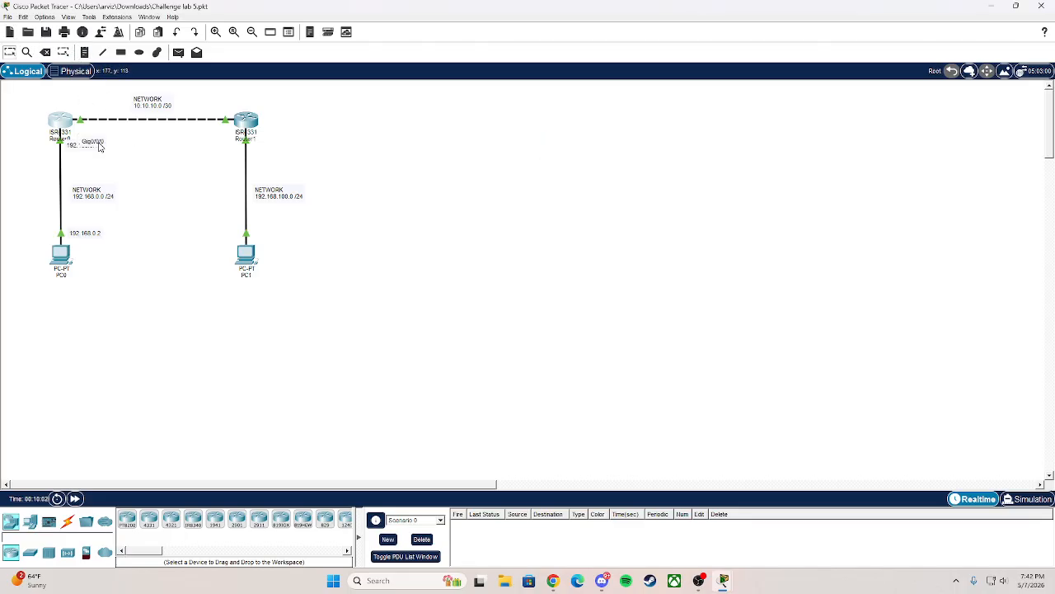
drag(90, 142, 99, 142)
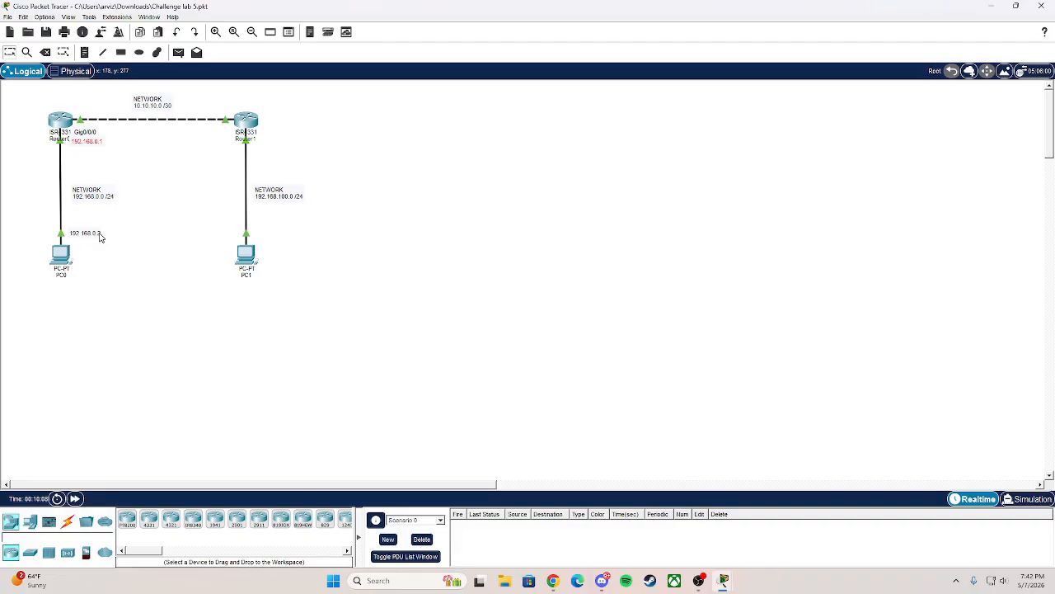
Look up Router0's GigabitEthernet0/0/1 address and add the note 10.10.10.1 above Router0's end of the link to Router1
click(60, 120)
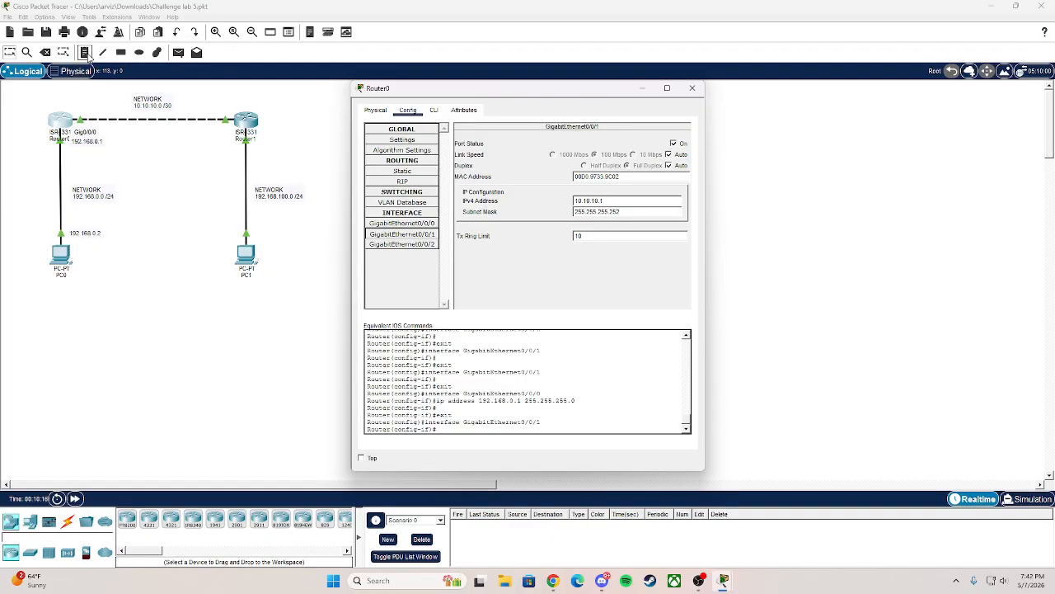
click(84, 53)
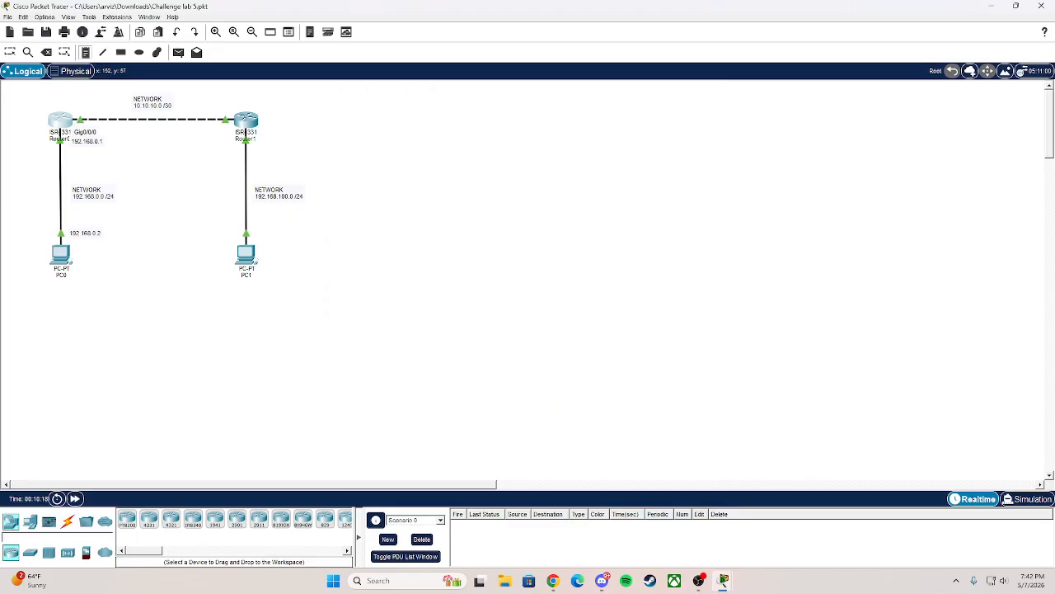
click(83, 108)
text(10.10)
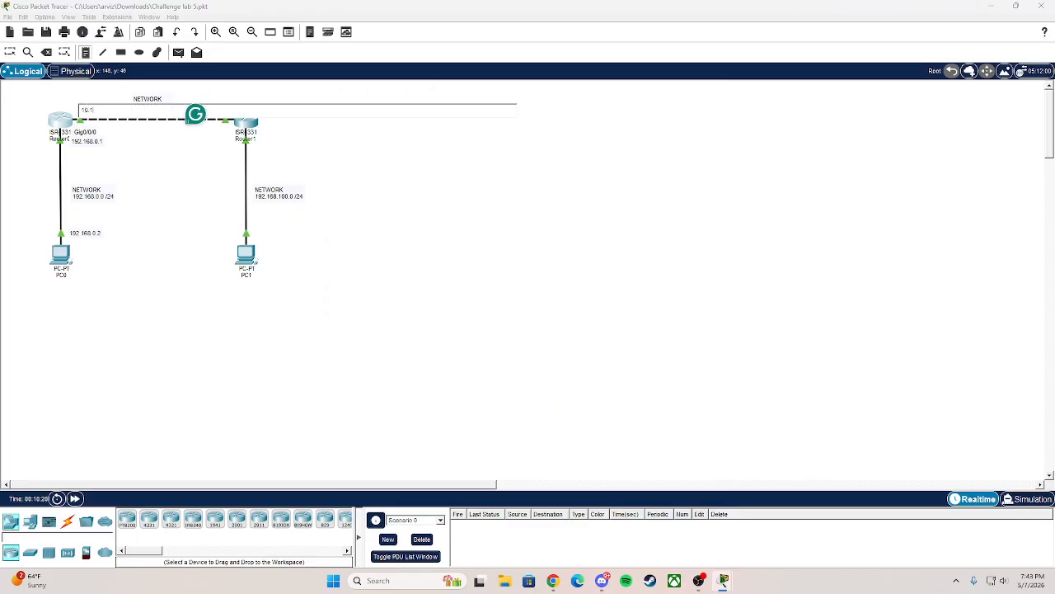
text(.10.1)
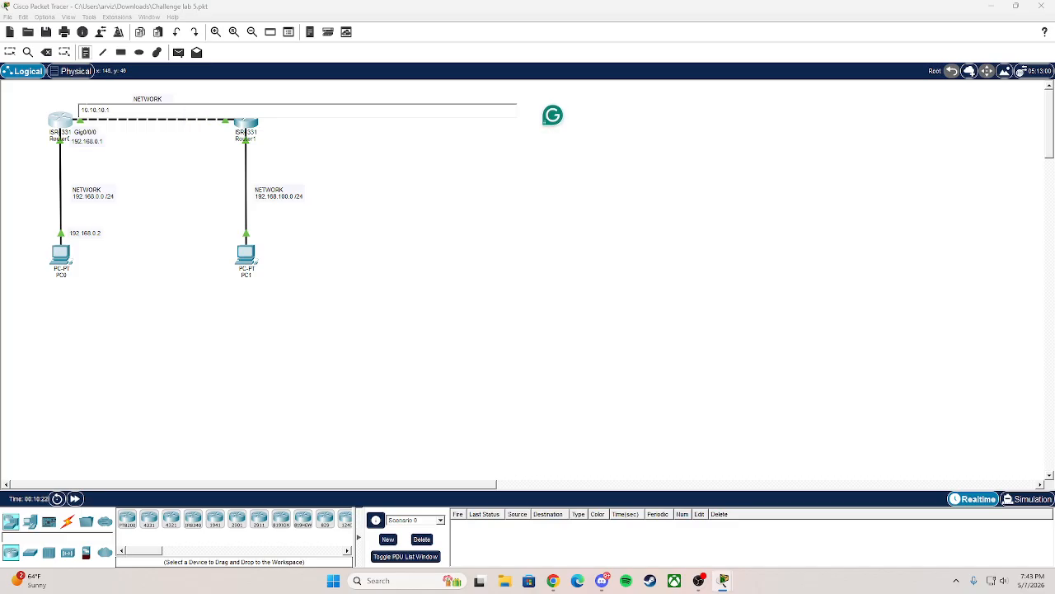
Add the interface note Gig0/0/1 above the 10.10.10.1 note and align both beside Router0
click(87, 93)
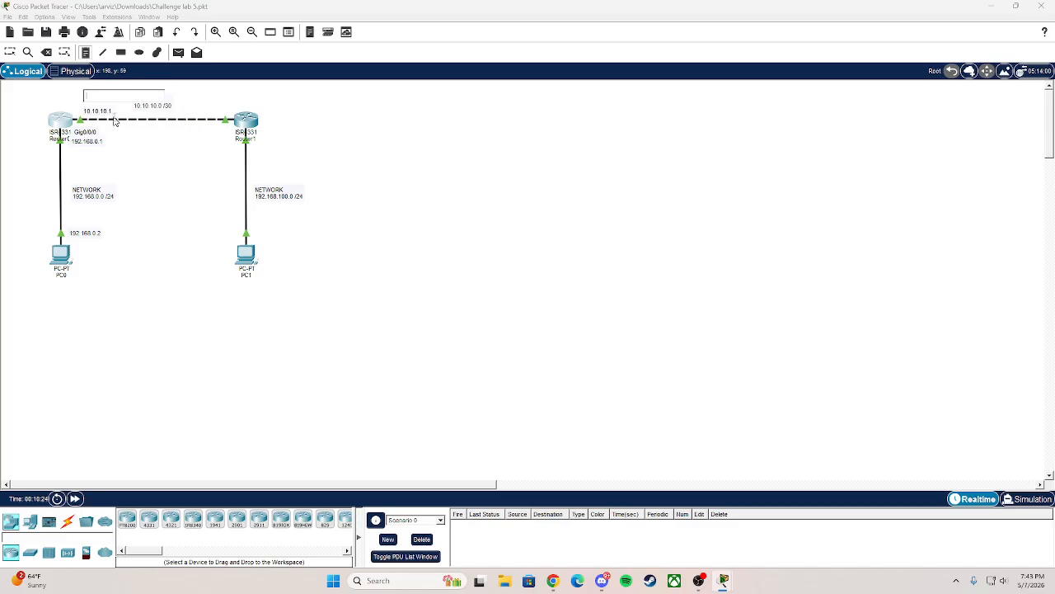
text(Gig)
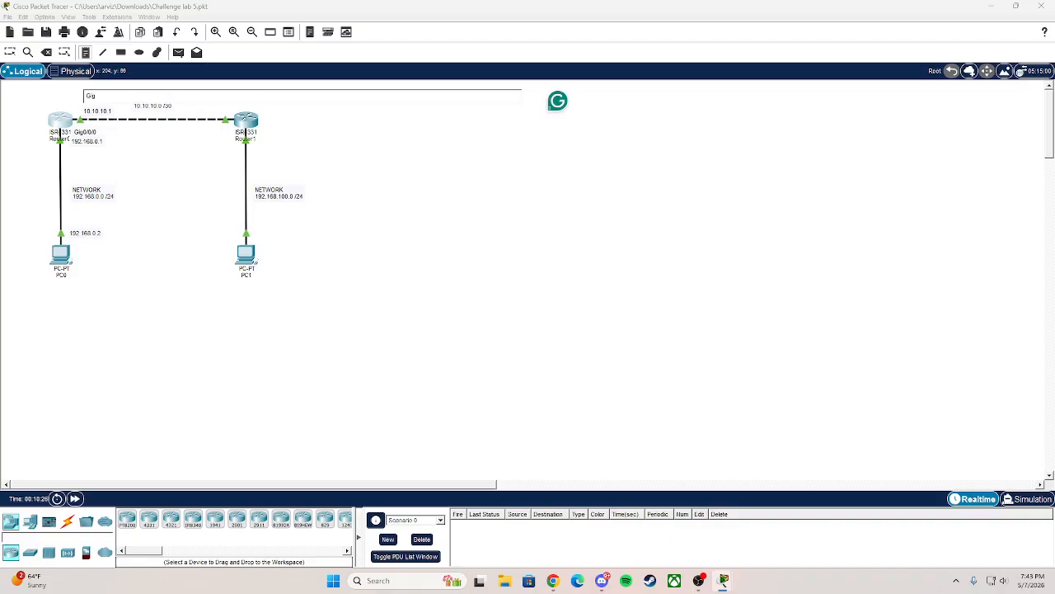
text(0/0/1)
click(9, 52)
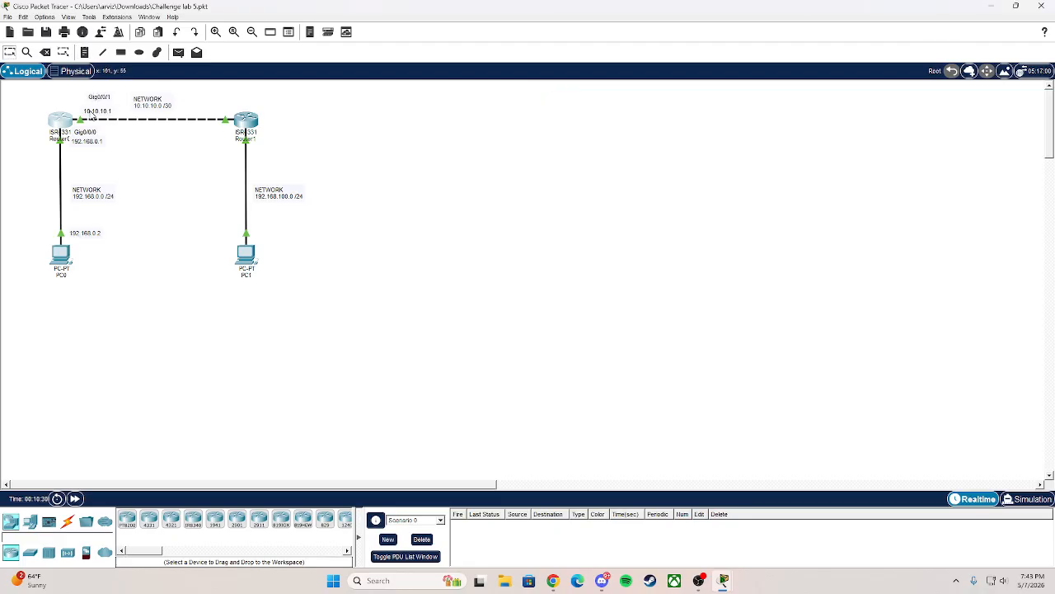
drag(99, 98, 90, 97)
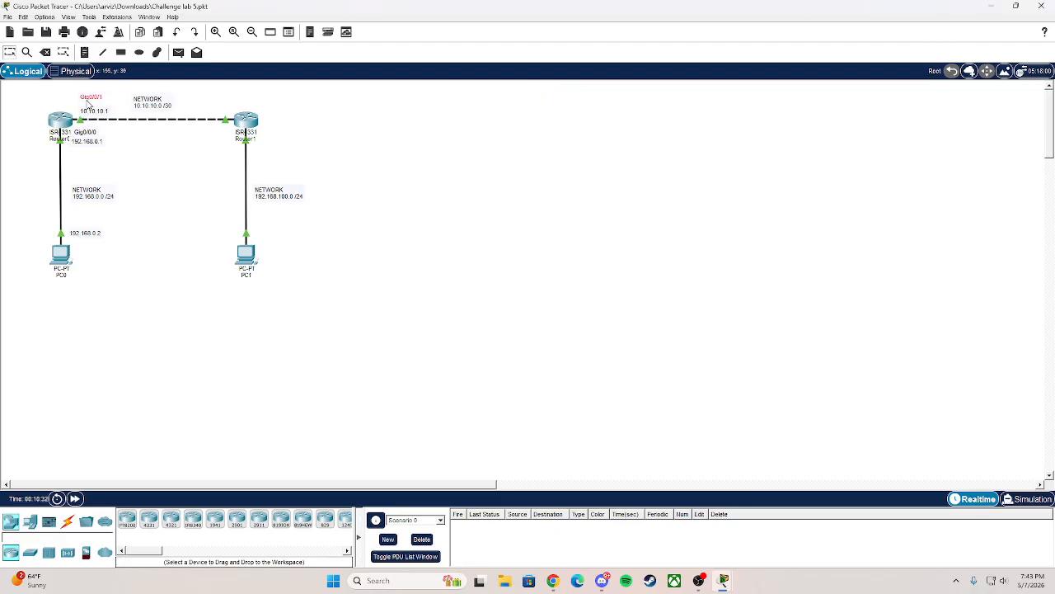
Look up Router1's GigabitEthernet0/0/0 address and add the interface note Gig0/0/0 just below Router1
click(250, 123)
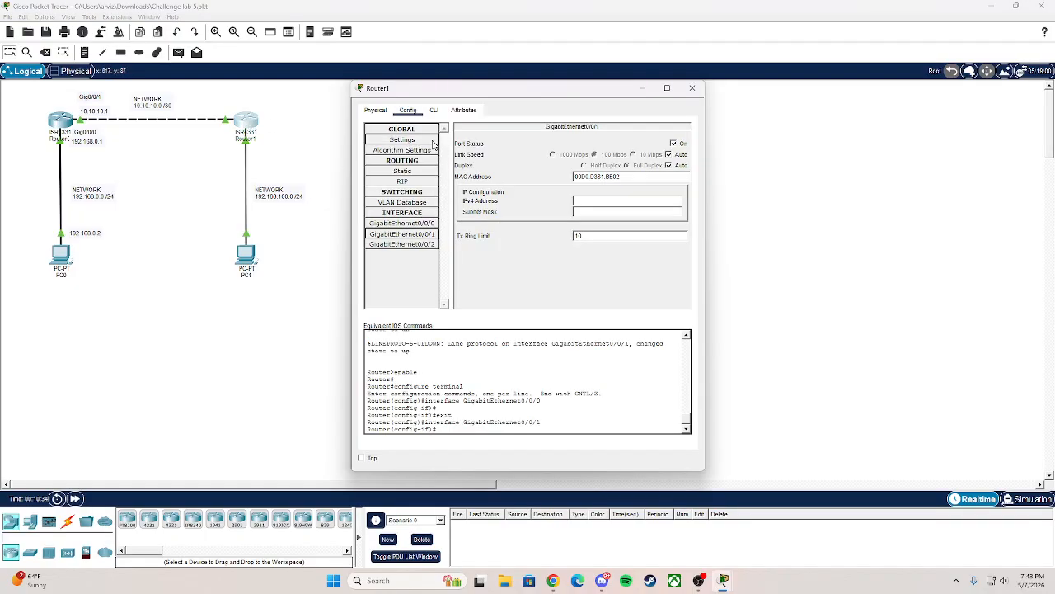
click(428, 224)
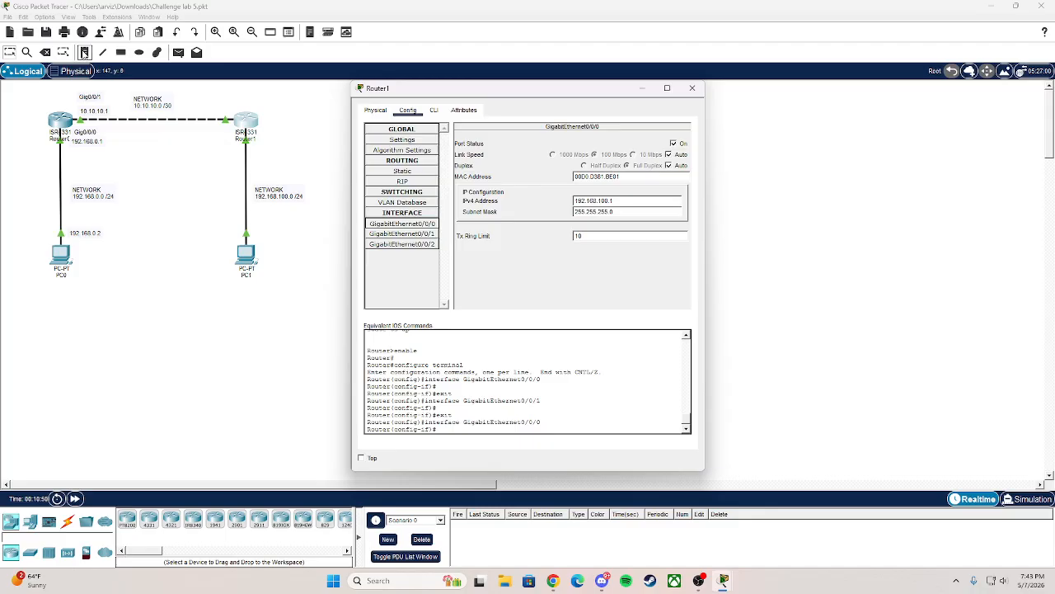
click(85, 52)
click(257, 143)
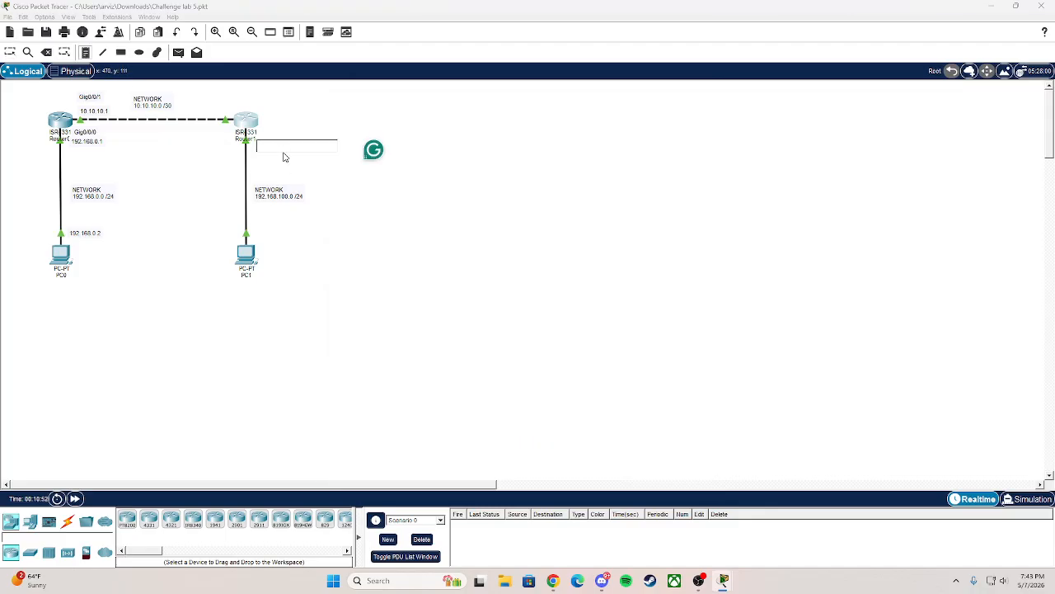
text(Gig)
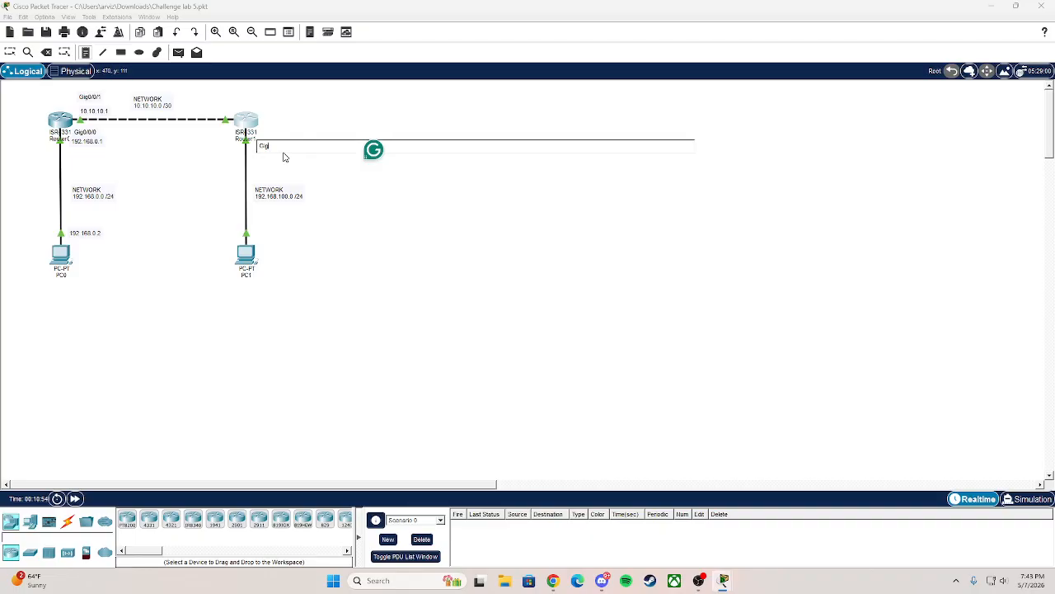
text(0/0/0 -)
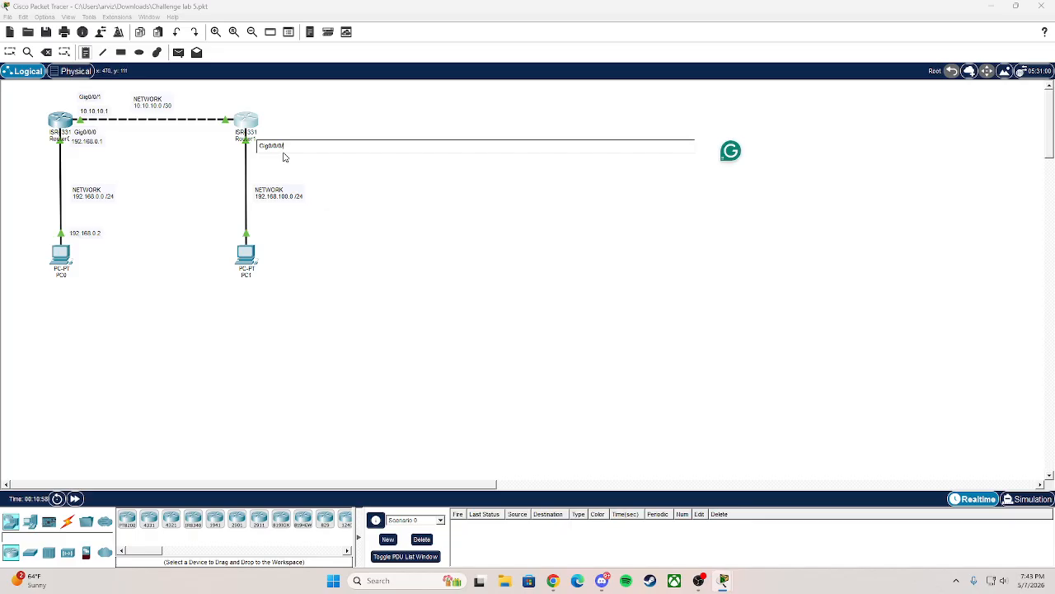
key(BackSpace)
key(BackSpace)
Add the note 192.168.100.1 and stack it under the Gig0/0/0 note, with both beside Router1's link to PC1
click(267, 157)
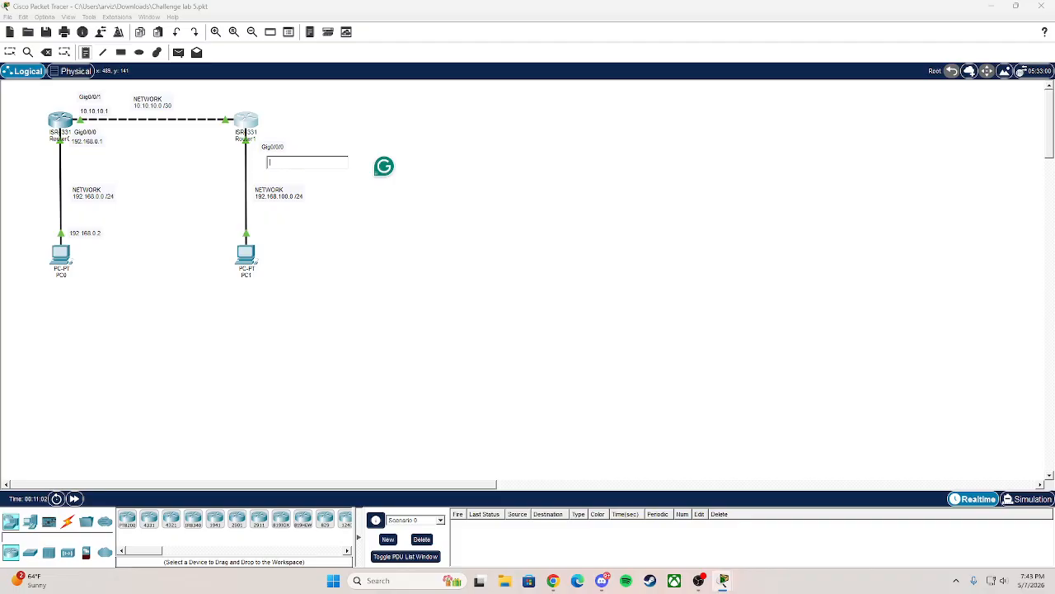
text(192)
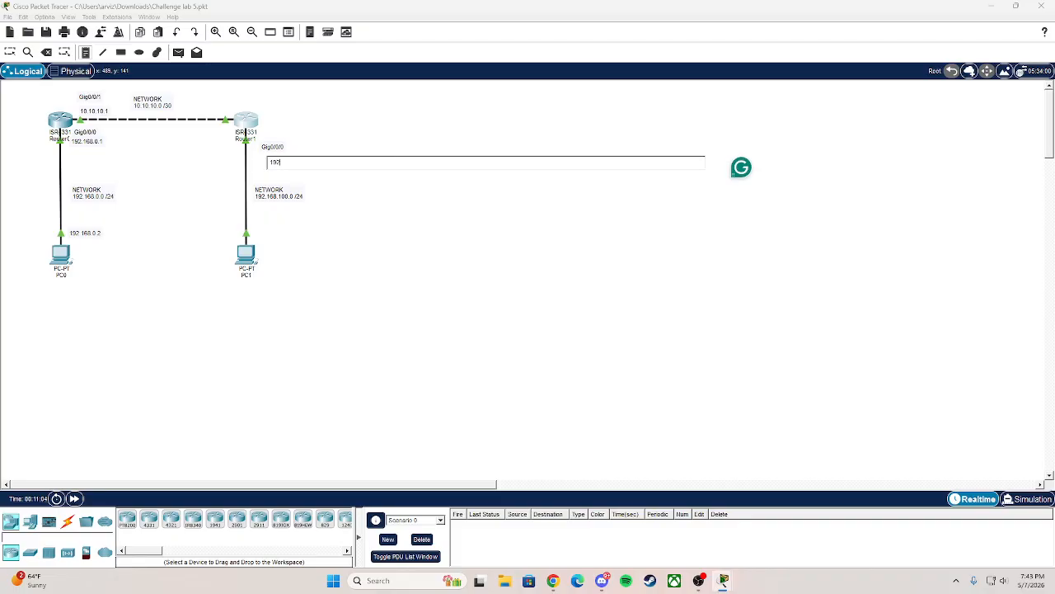
text(.168.100.1)
click(10, 52)
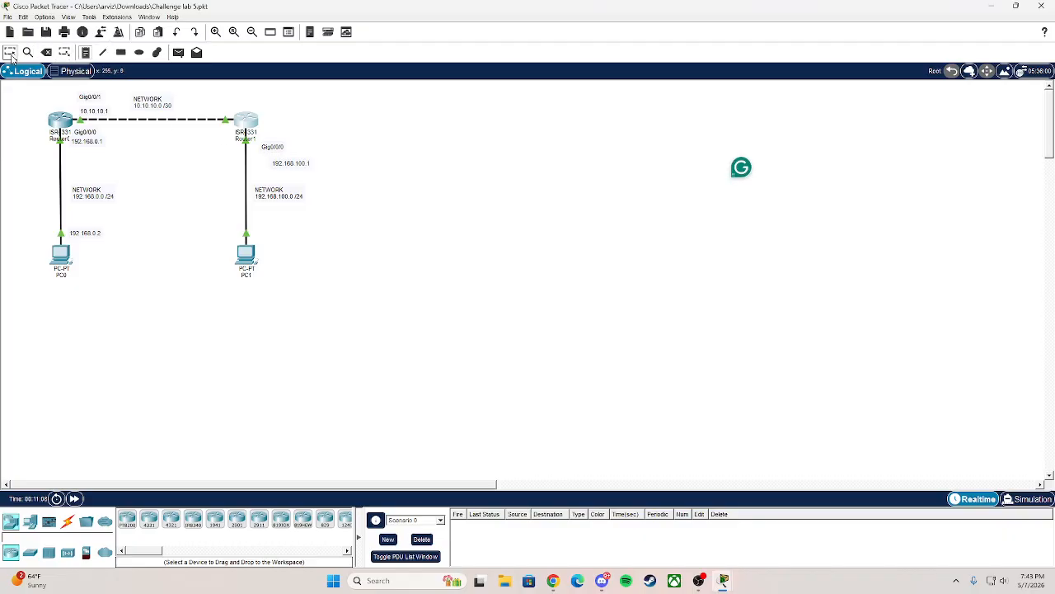
mouse_move(270, 148)
mouse_down()
mouse_move(276, 132)
mouse_move(281, 146)
mouse_up()
click(289, 165)
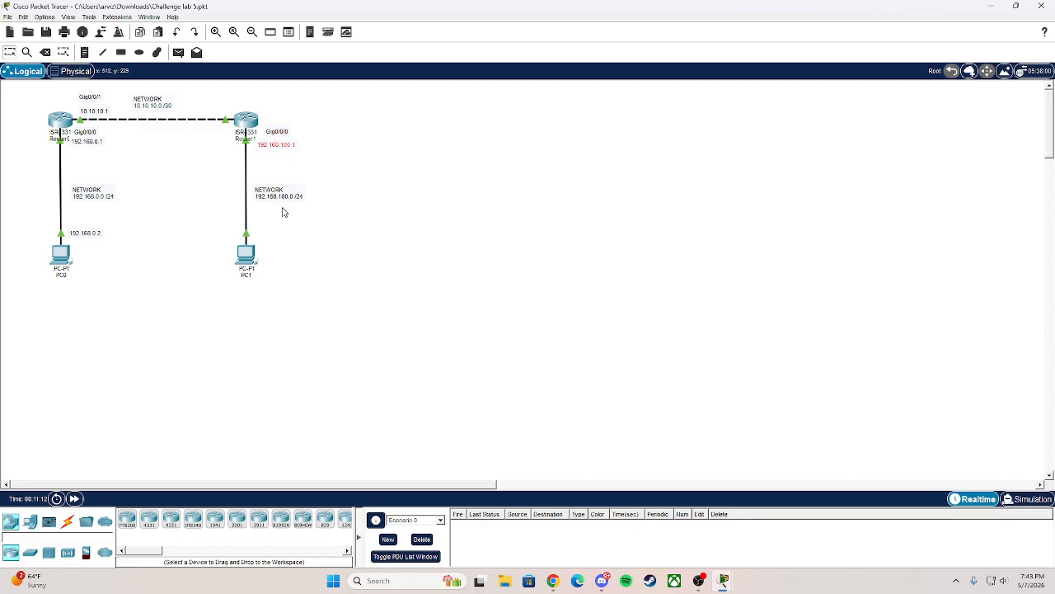
Check Router1's GigabitEthernet0/0/1 IP settings, and return its command line to privileged mode with the end command
click(250, 118)
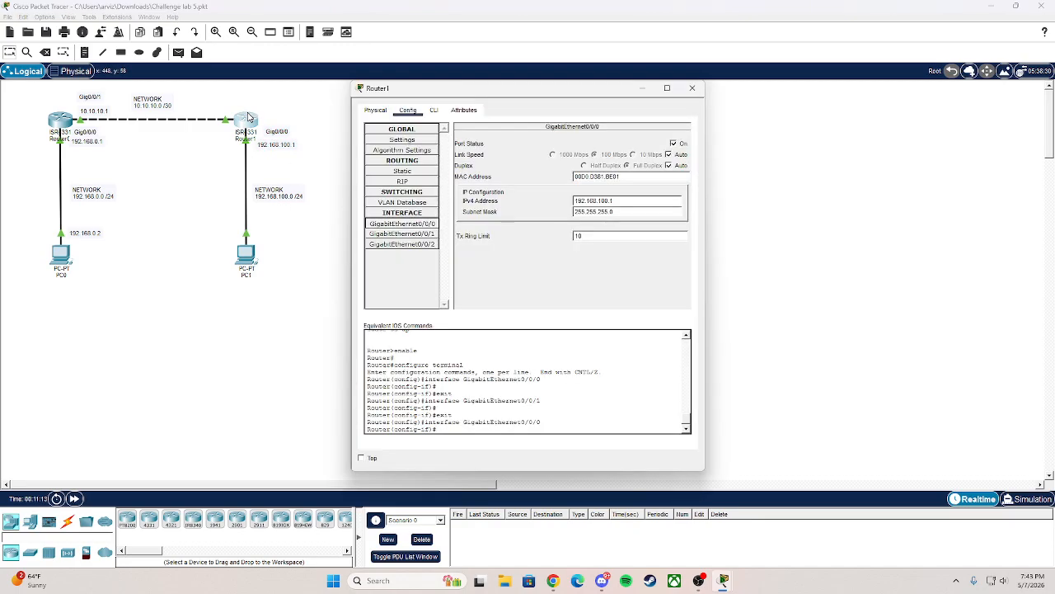
click(433, 236)
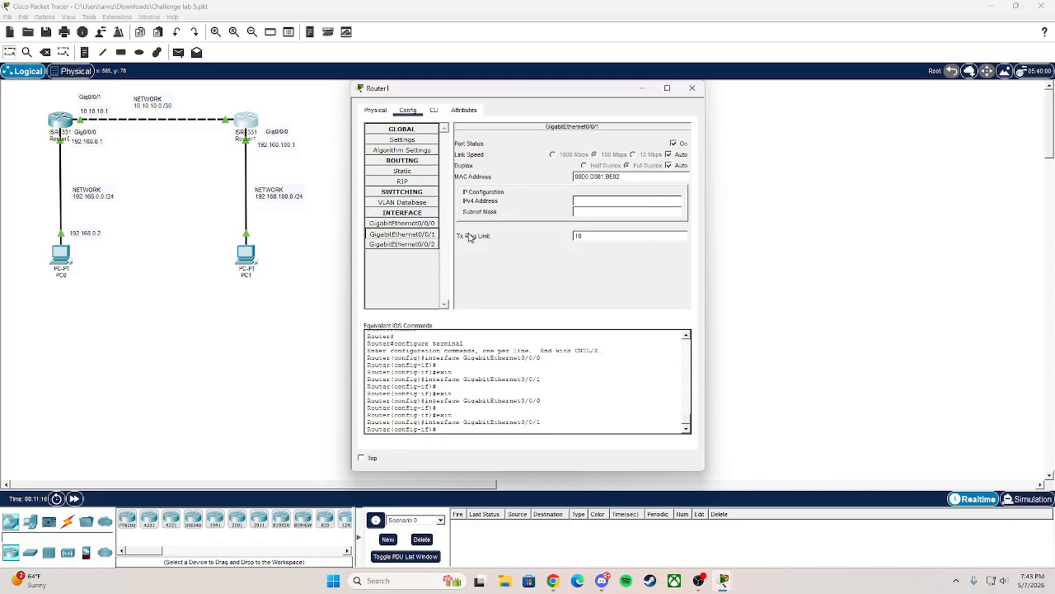
click(431, 110)
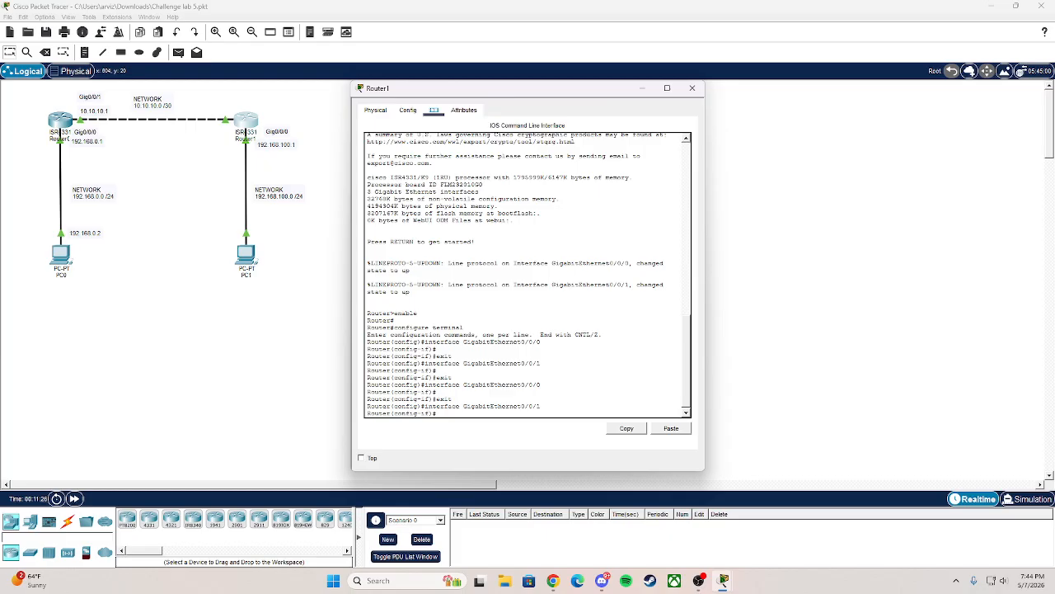
text(end)
key(Return)
key(Return)
key(Return)
key(Return)
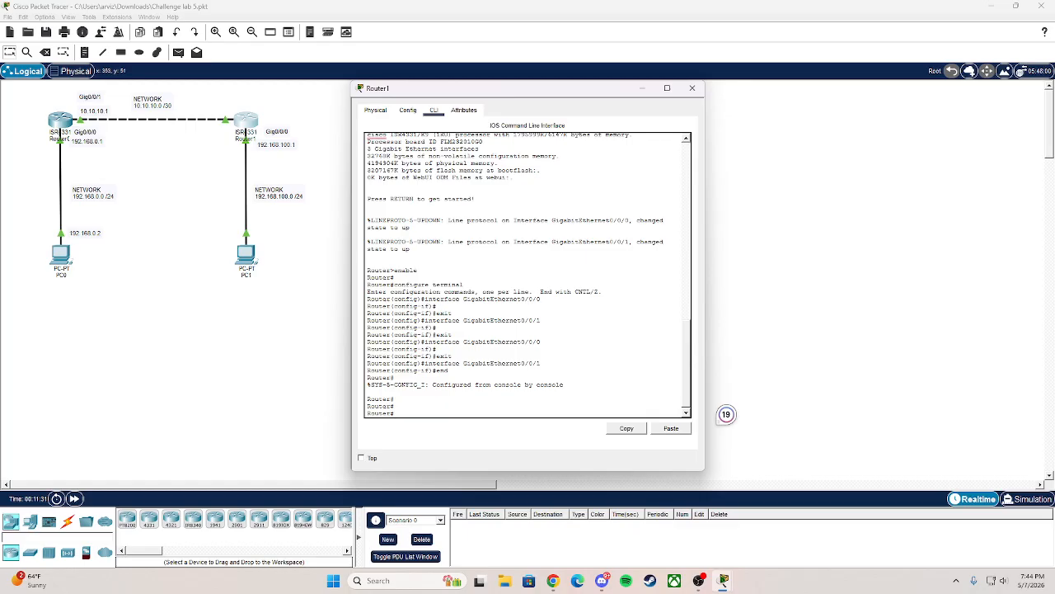
Assign Router1's GigabitEthernet0/0/1 the address 10.10.10.2 with mask 255.255.255.252 through configure terminal in its command line
click(553, 581)
text(figure t)
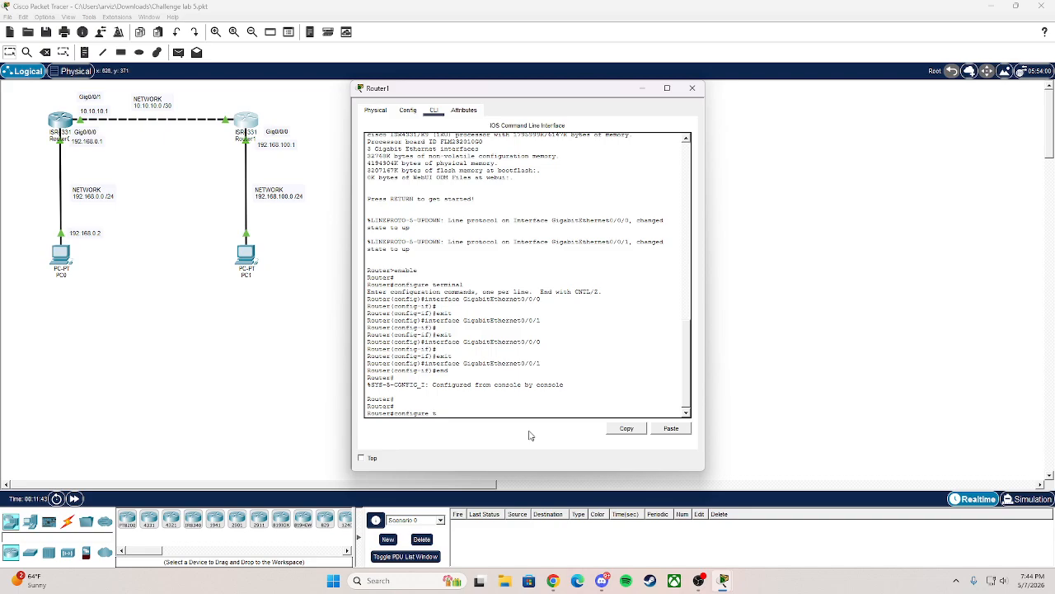
text(erminal)
key(Return)
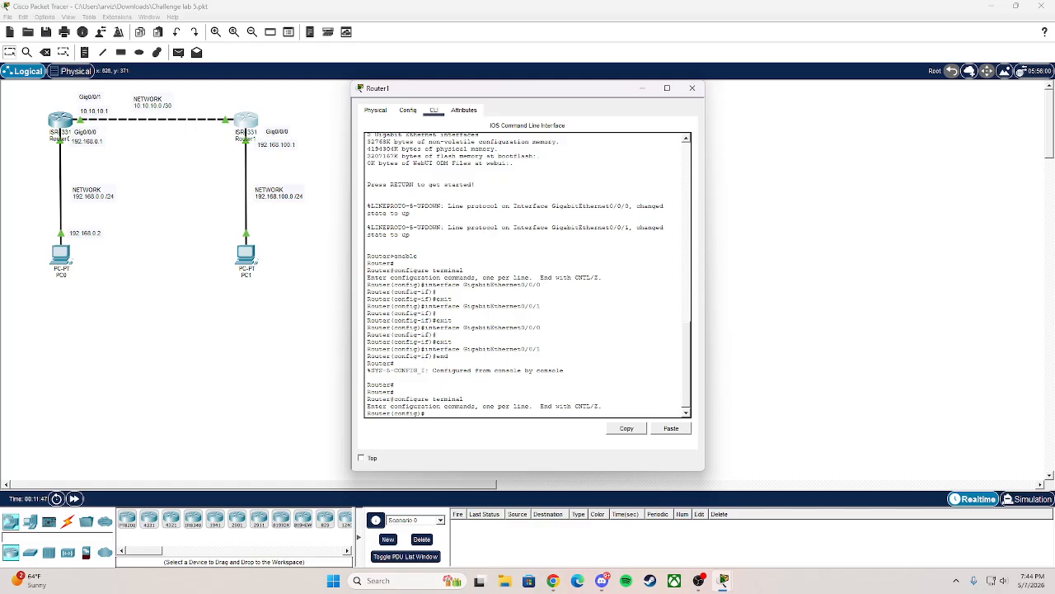
text(interf)
text(ace GigabitEthernet0/0/1)
key(Return)
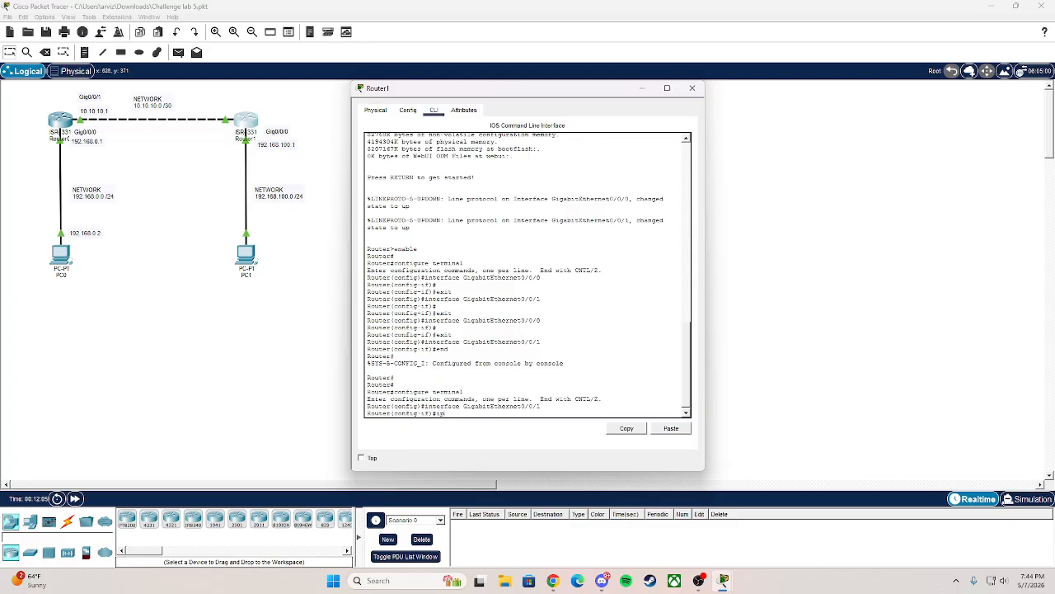
text(ip address 10.10)
text(.10.2 255)
text(.255.255.252)
key(Return)
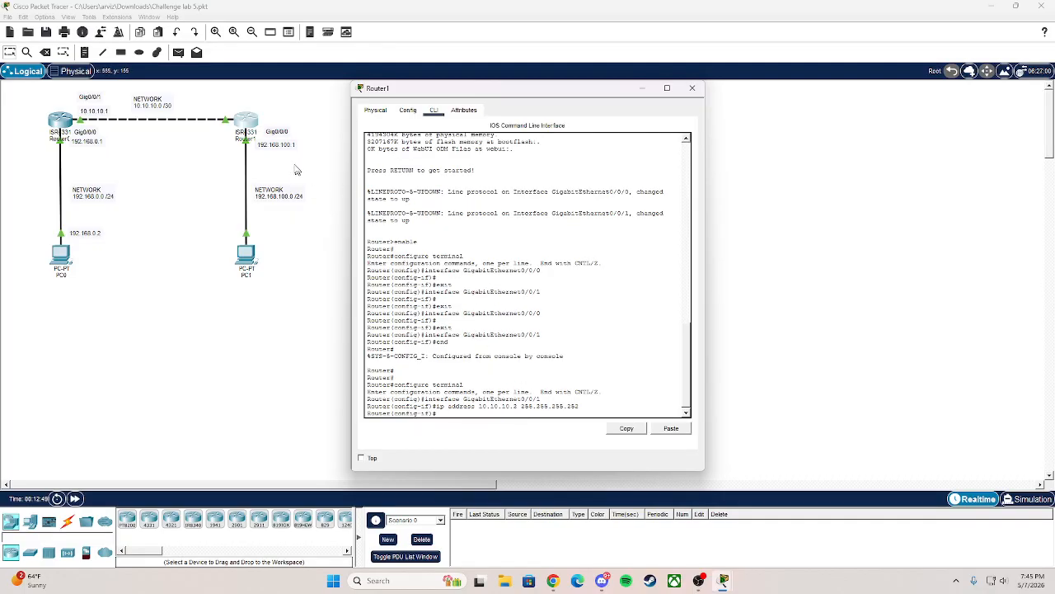
Add the note 10.10.10.2 to the workspace above Router1's end of the link to Router0
click(86, 53)
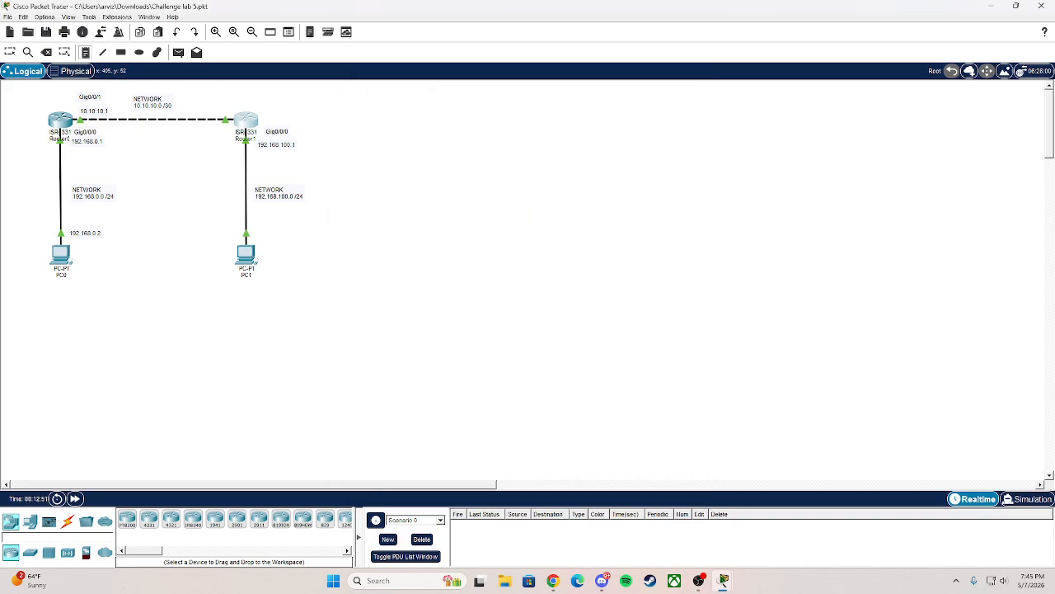
click(221, 107)
text(101)
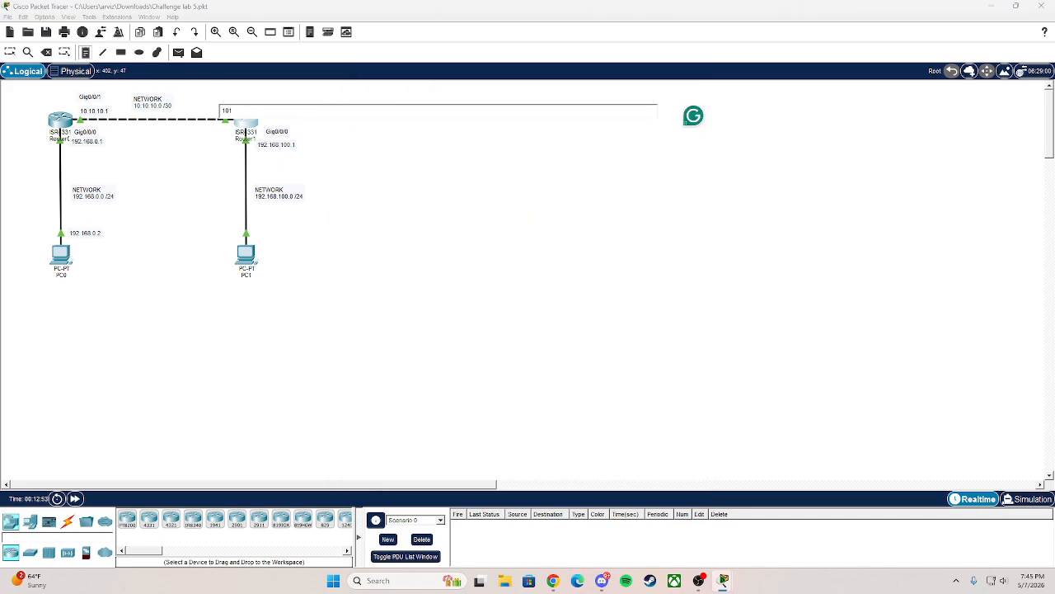
text(10.10.2)
Add the interface note Gig0/0/1 above the 10.10.10.2 note and arrange both beside Router1
click(226, 95)
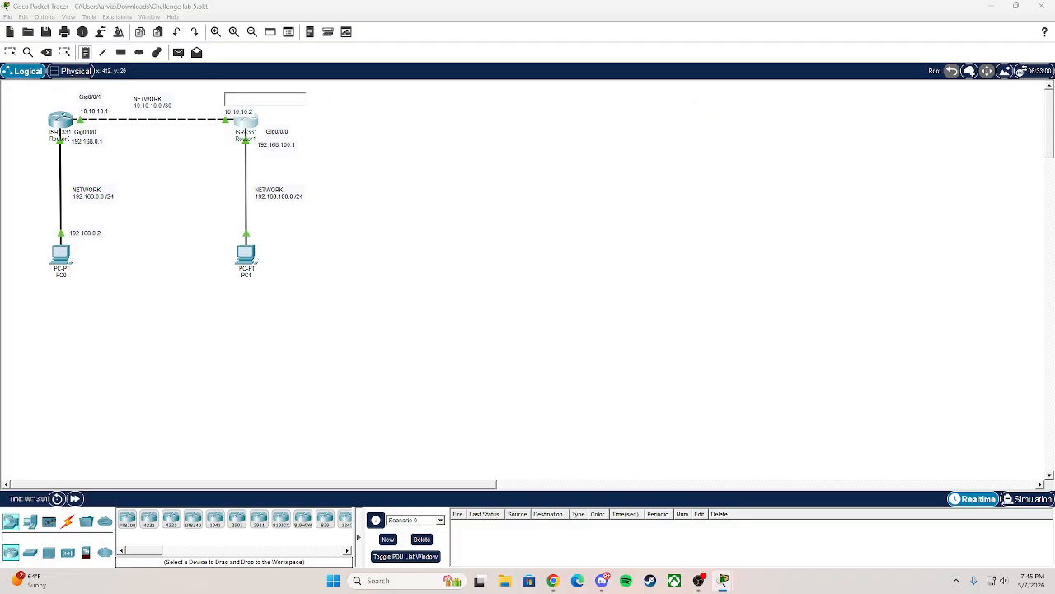
text(Gig0)
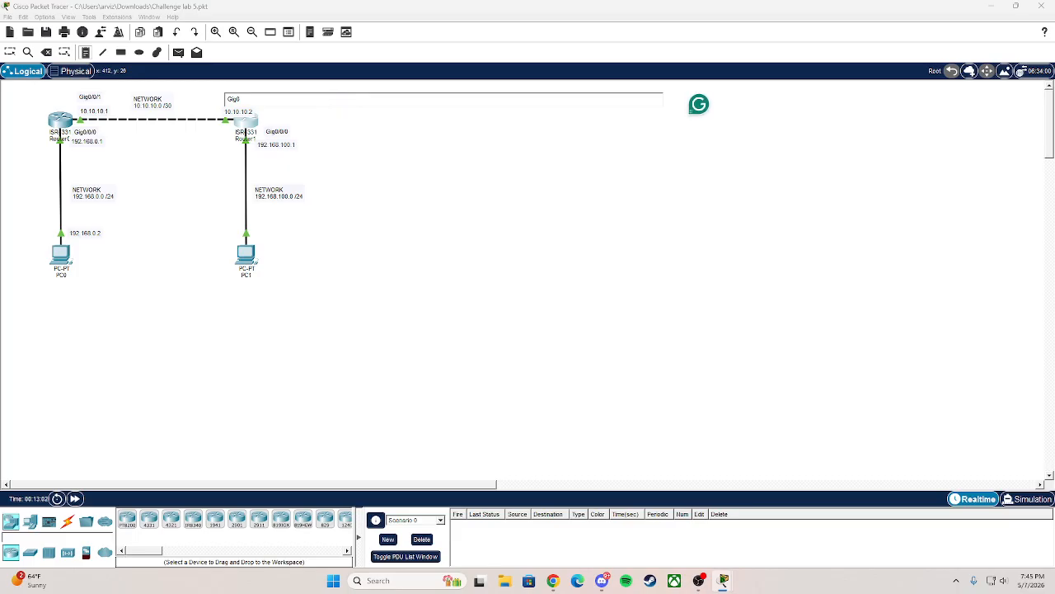
text(/0/1)
click(10, 53)
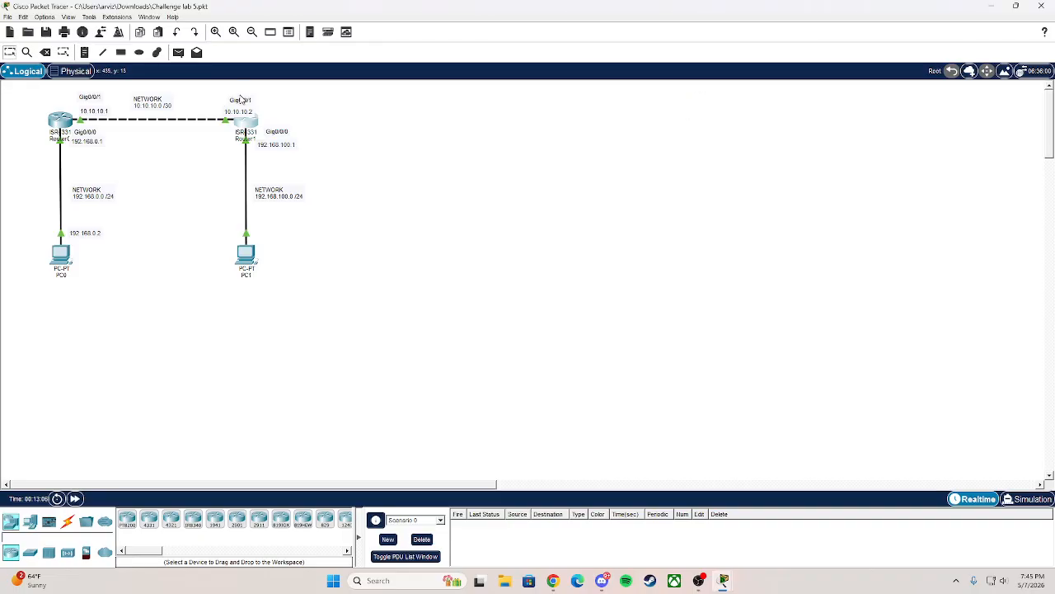
mouse_move(231, 110)
mouse_down()
mouse_move(223, 108)
mouse_move(233, 100)
mouse_up()
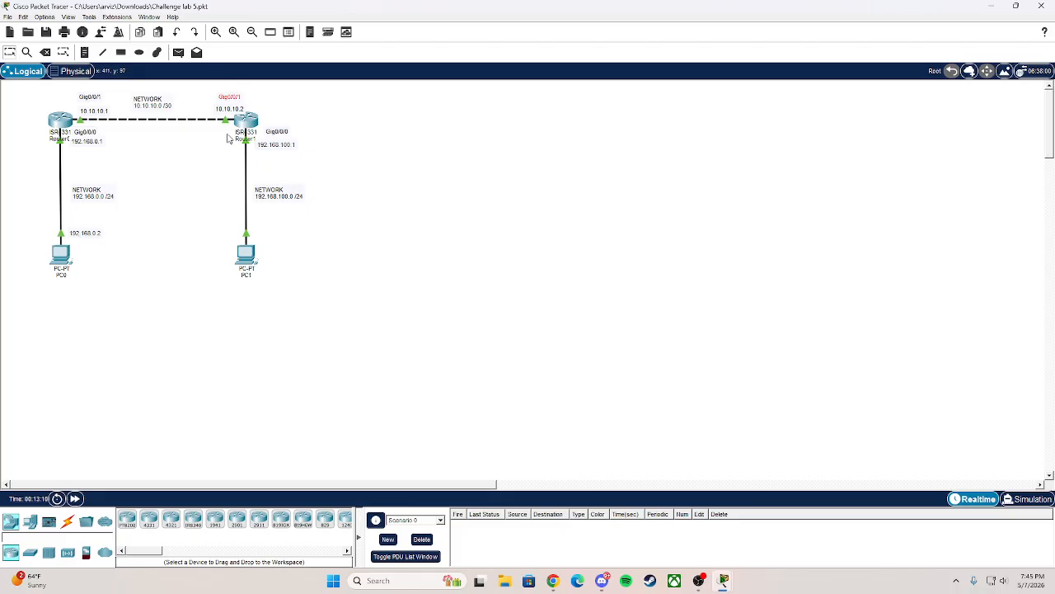
Review the IP configuration of Router1's GigabitEthernet0/0/0 and GigabitEthernet0/0/1 interfaces
click(250, 121)
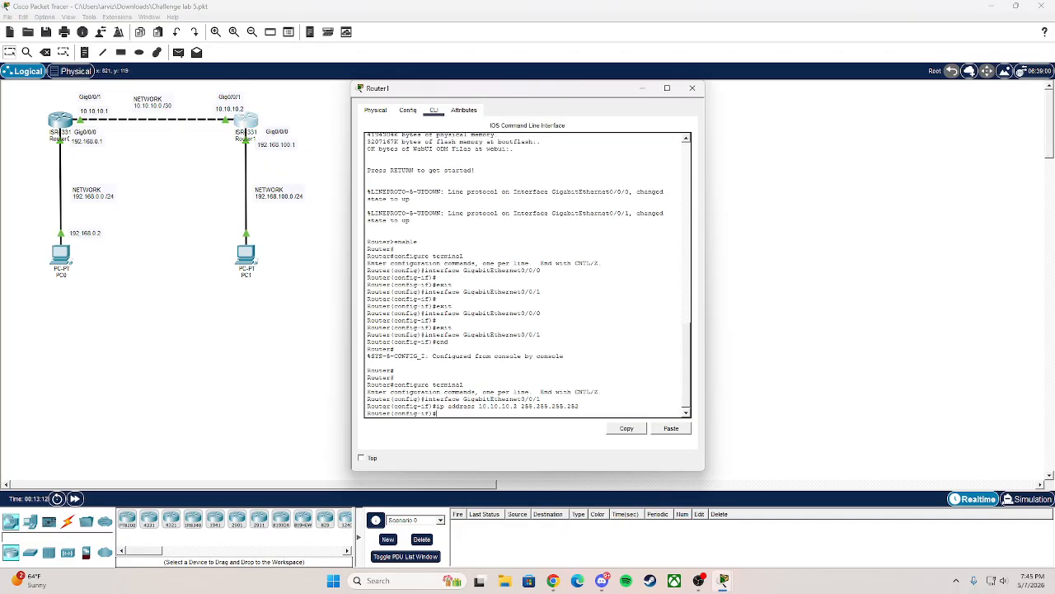
click(408, 110)
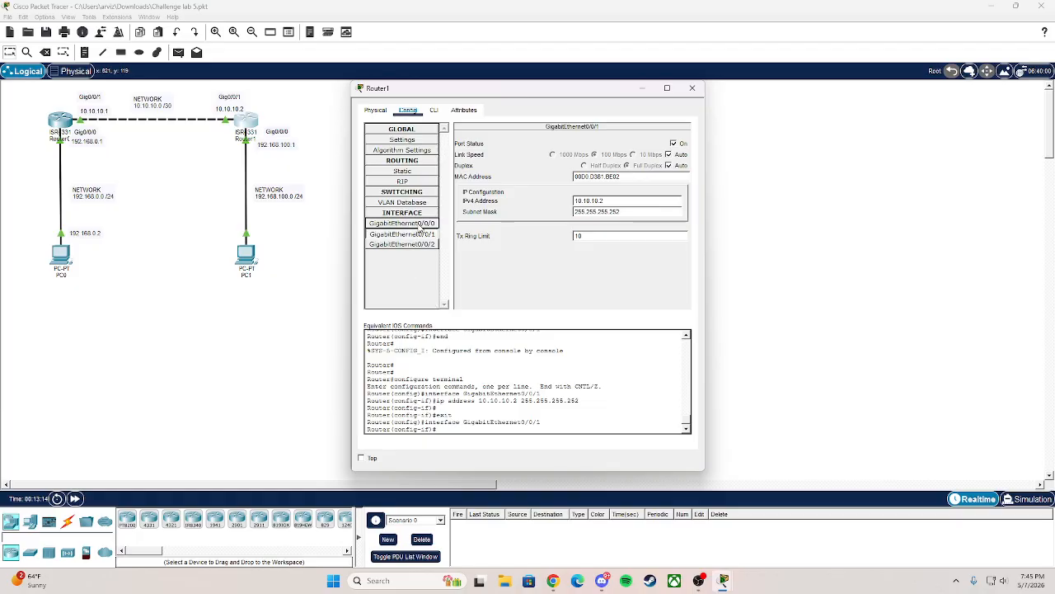
click(421, 223)
click(420, 234)
click(421, 223)
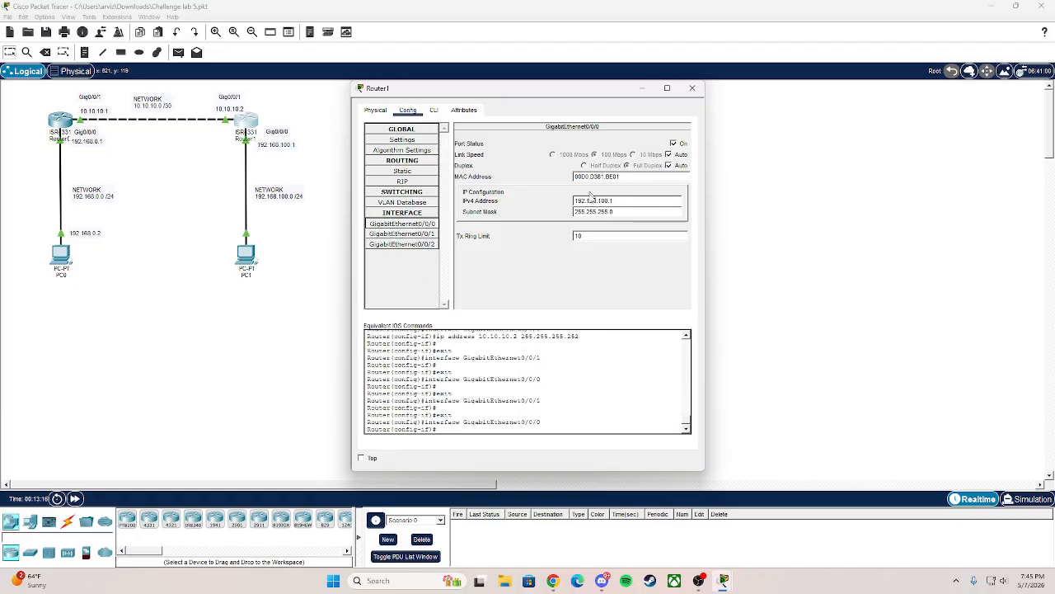
click(402, 234)
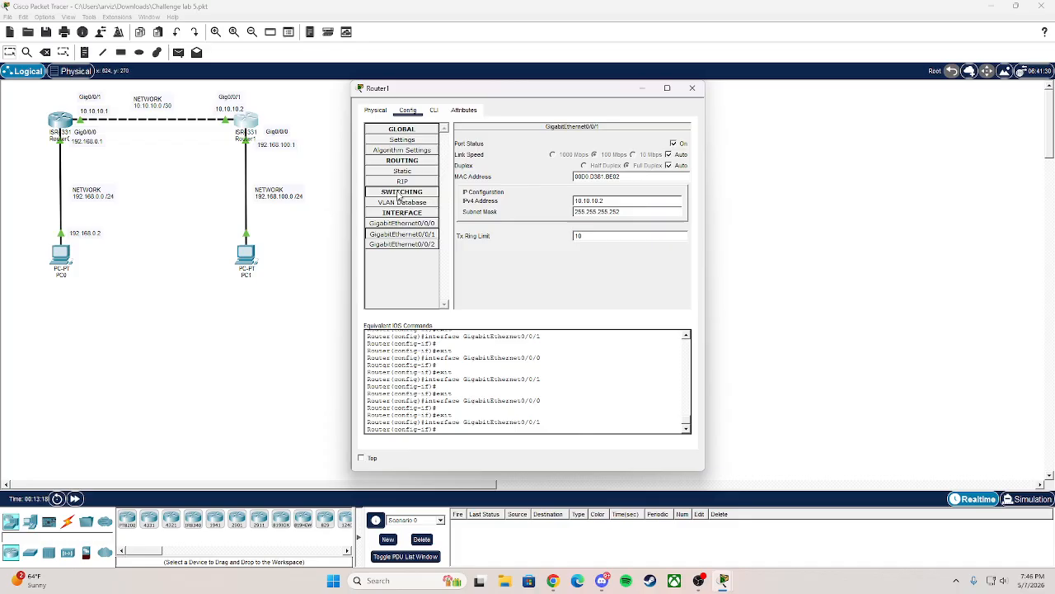
Assign PC1 the address 192.168.100.2 with mask 255.255.255.0 using ipconfig in its Command Prompt
click(434, 109)
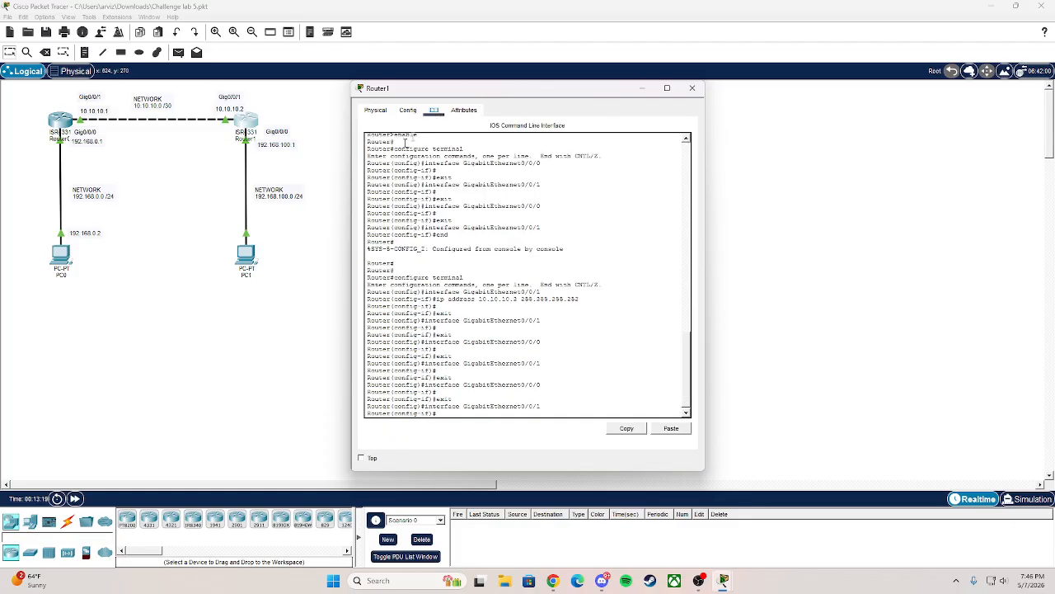
click(249, 258)
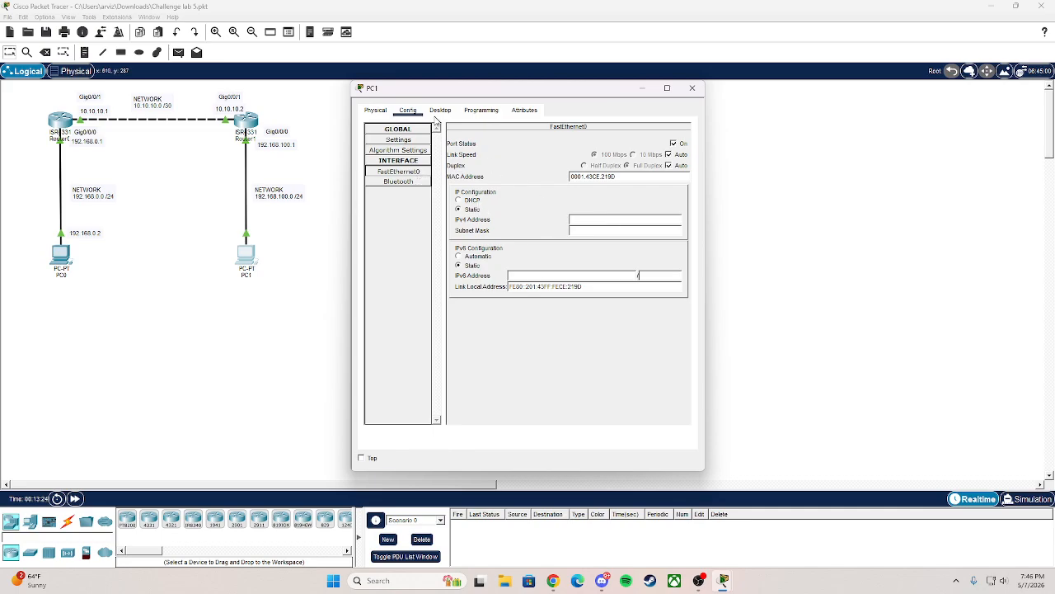
click(454, 111)
click(478, 110)
click(441, 109)
click(593, 161)
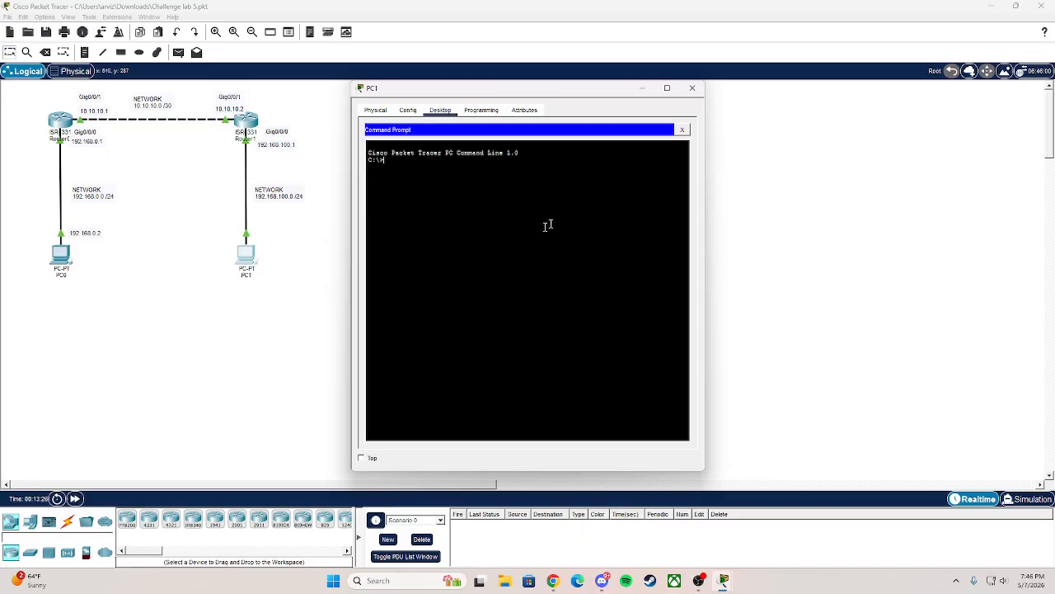
text(ipconfi)
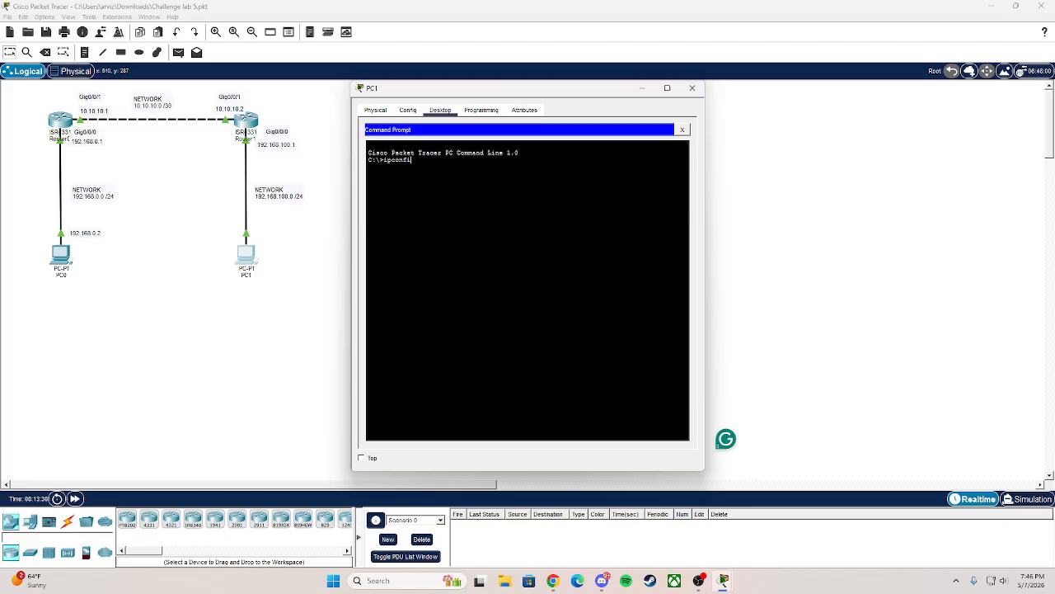
text(g 192.168.100)
text(255.255.255.0)
key(Return)
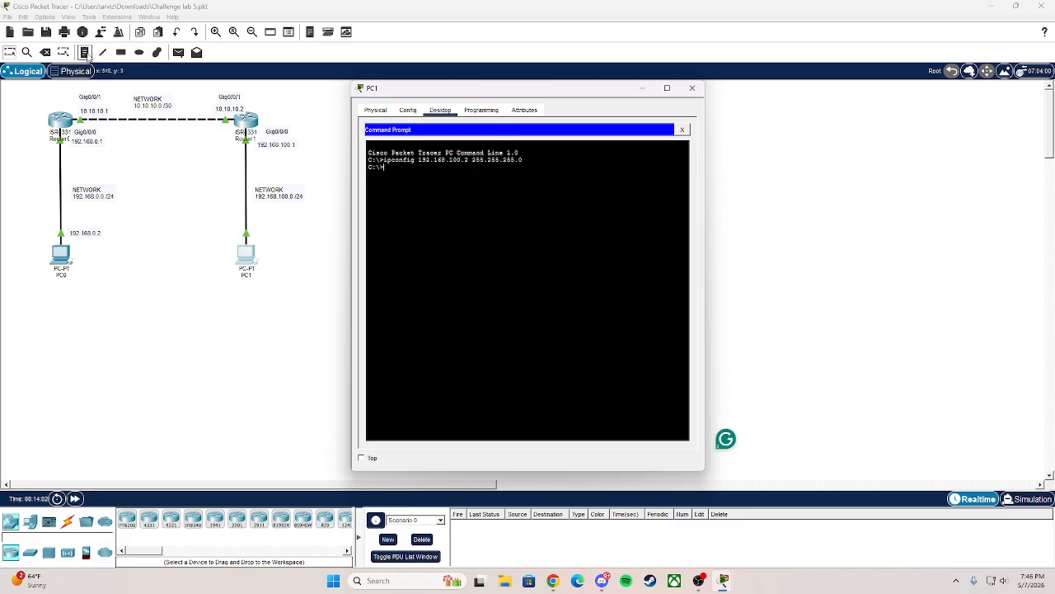
Add the note 192.168.100.2 to the workspace beside PC1's end of the link to Router1
click(263, 229)
click(262, 231)
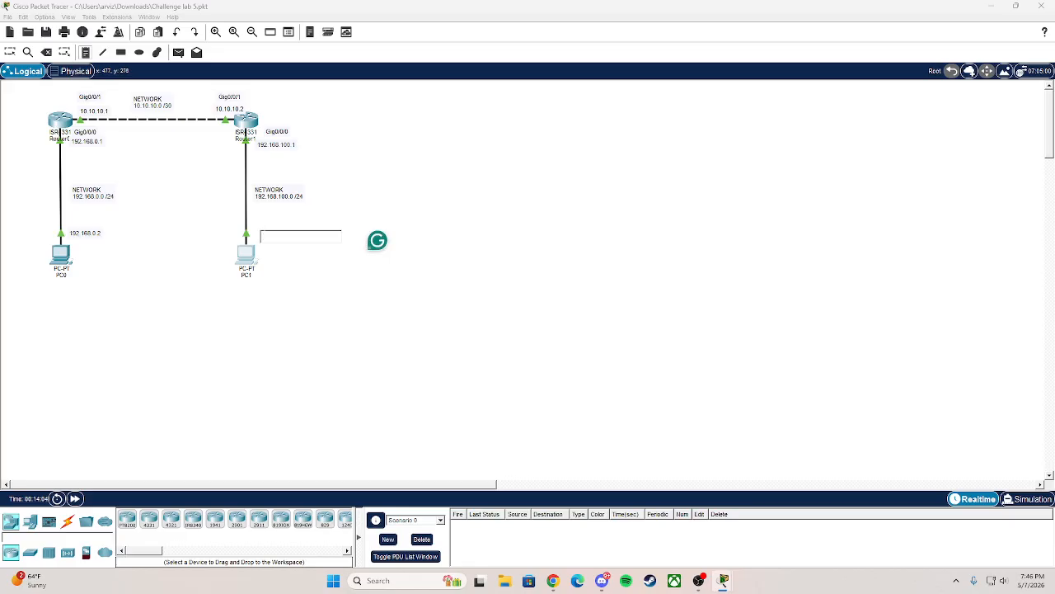
text(192.168.100)
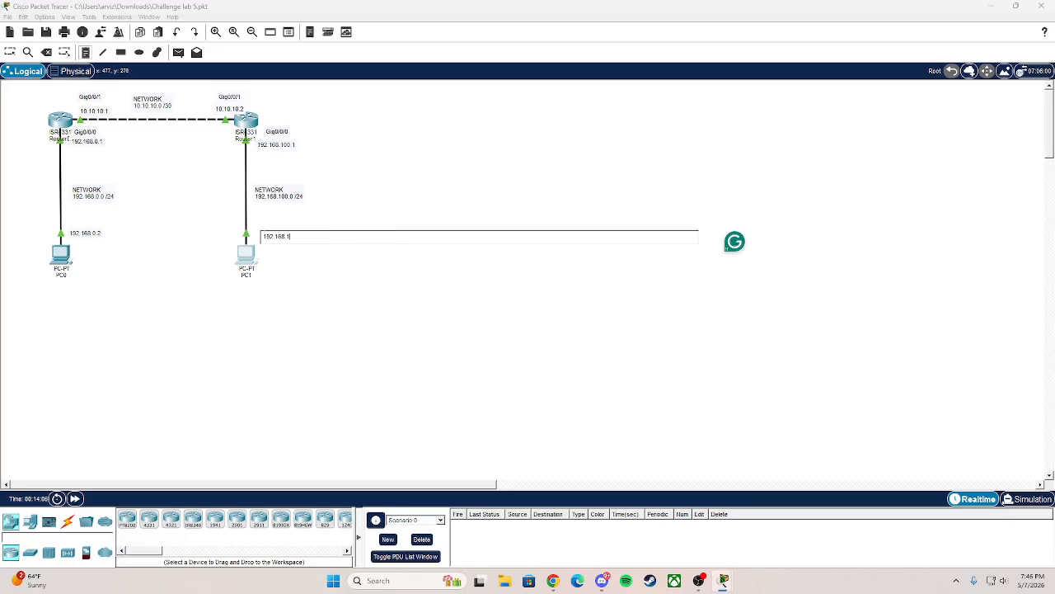
text(.2)
click(11, 53)
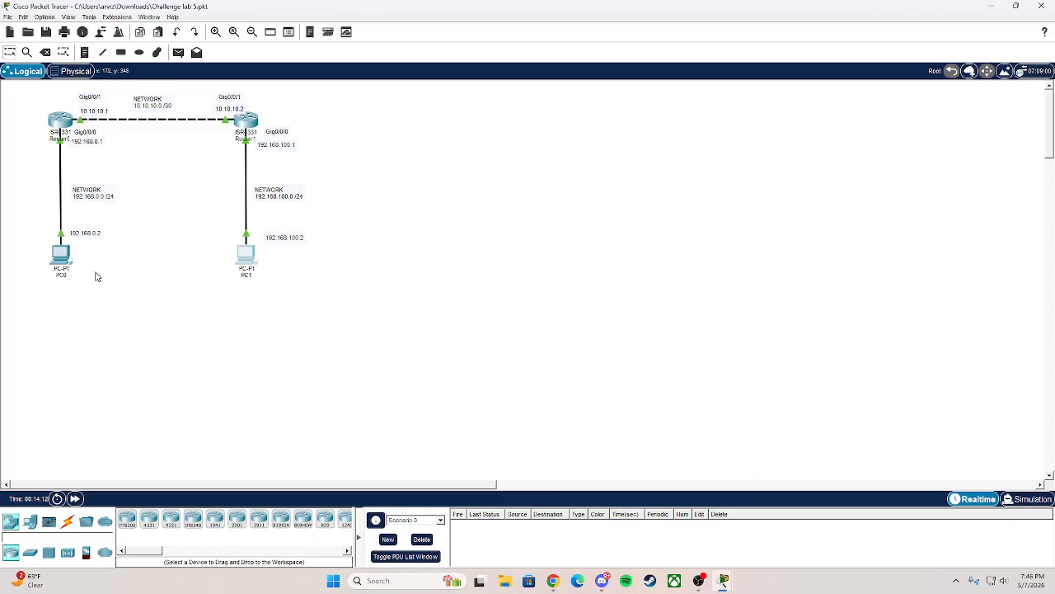
Test connectivity from PC0 to PC1 by pinging 192.168.100.2 in PC0's Command Prompt
mouse_move(62, 262)
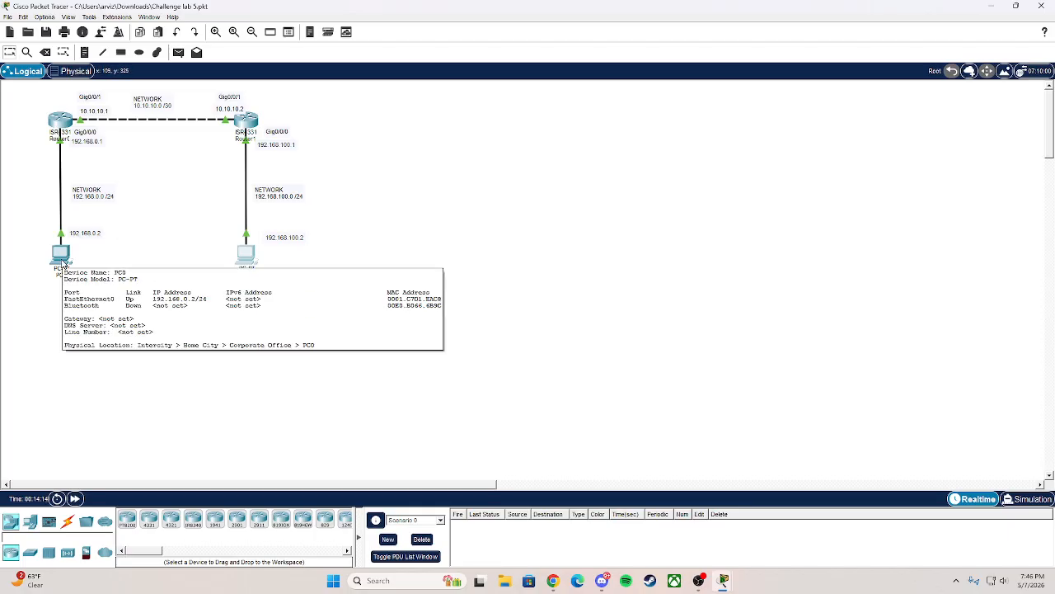
click(62, 262)
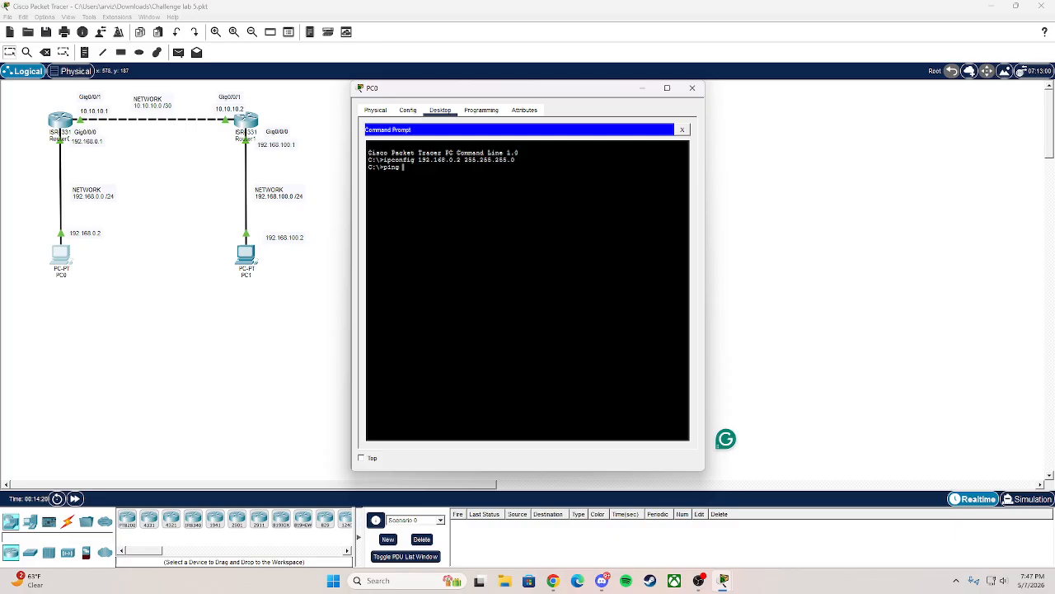
text(ping 192.168.100.2)
key(Return)
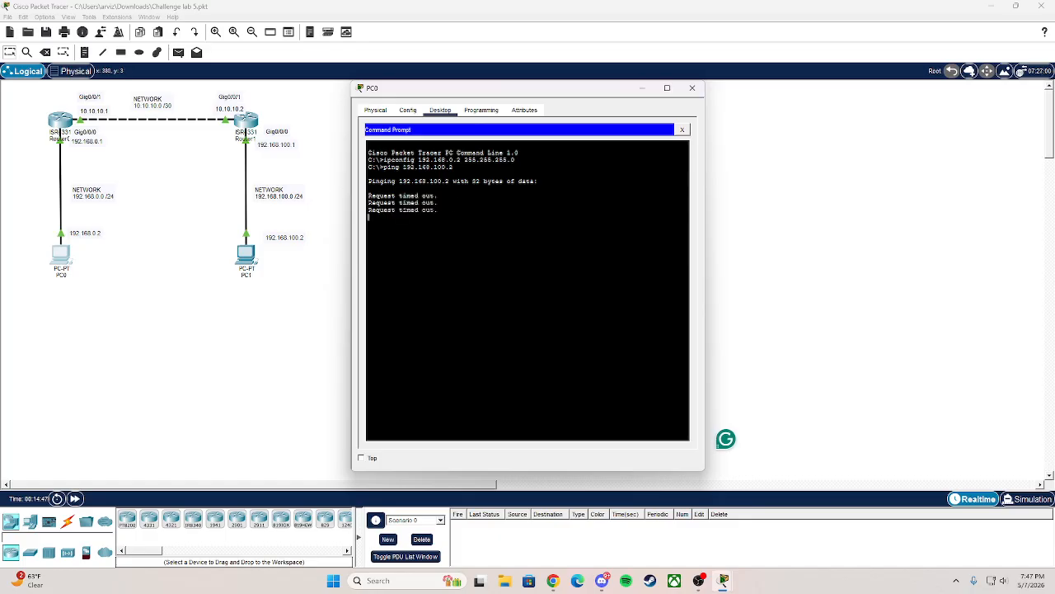
key(alt+Tab)
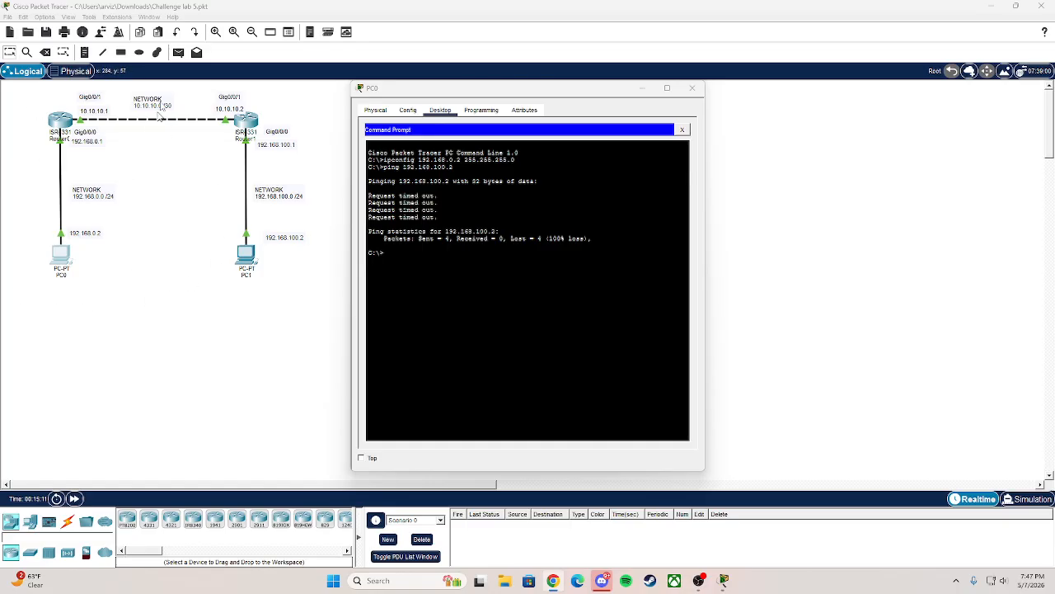
List the available commands in PC0's Command Prompt and trace the route to 192.168.100.2 with tracert
click(577, 325)
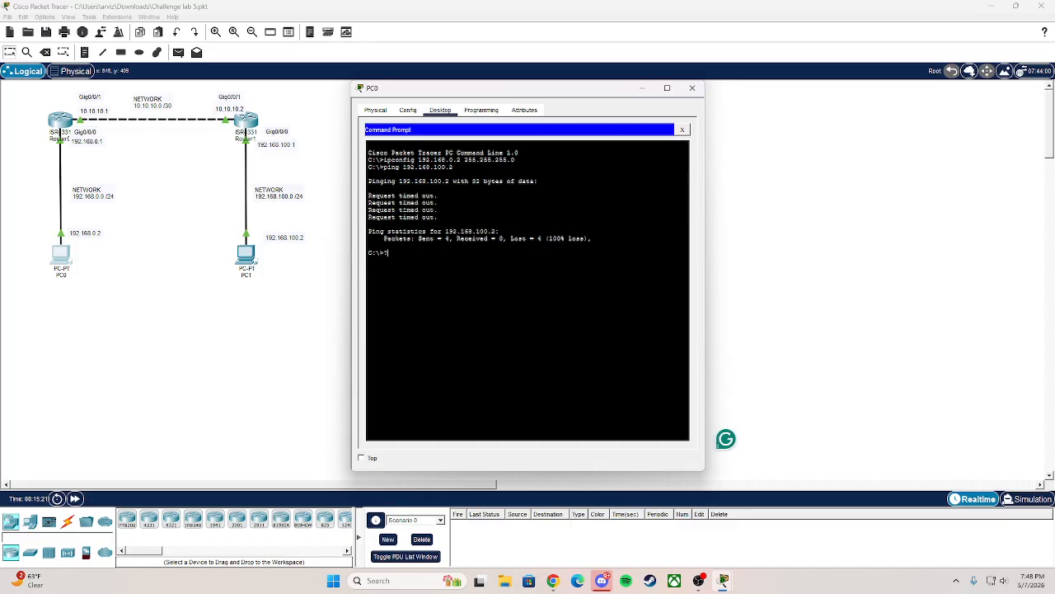
text(?)
key(Return)
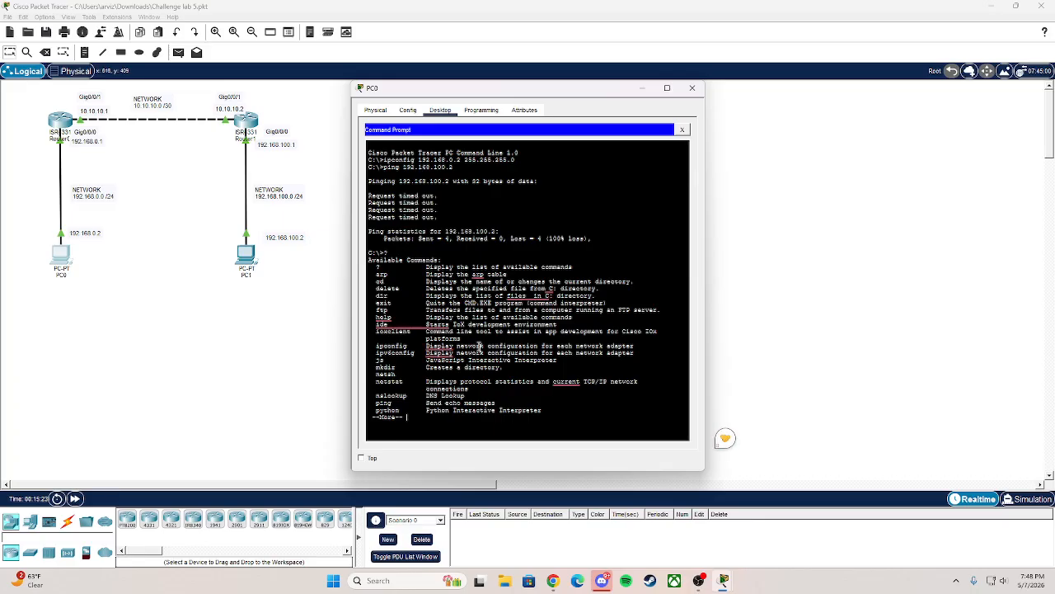
key(space)
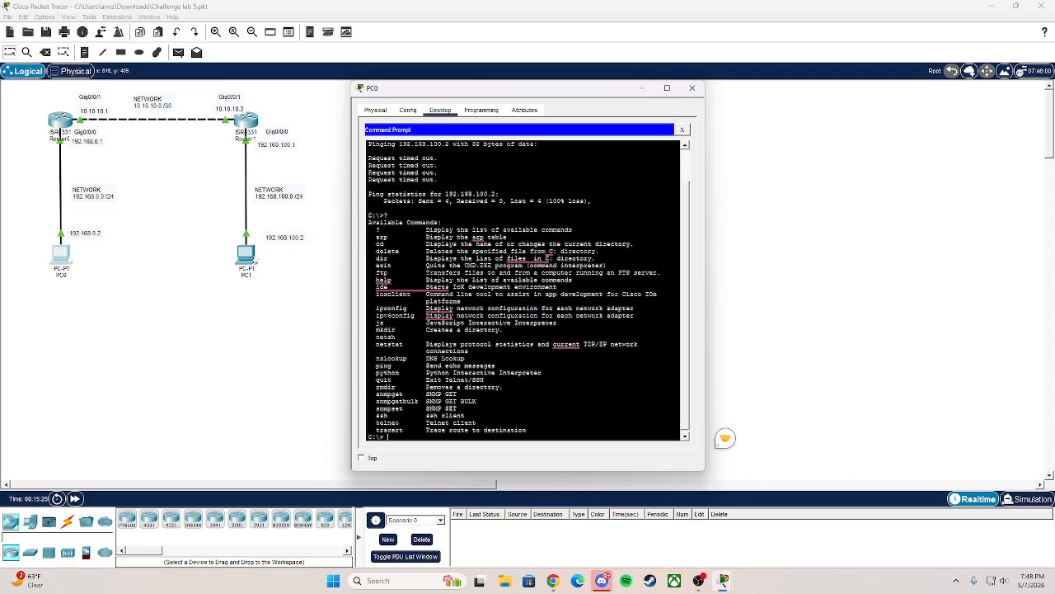
text(tracert 192.168.100.2)
key(Return)
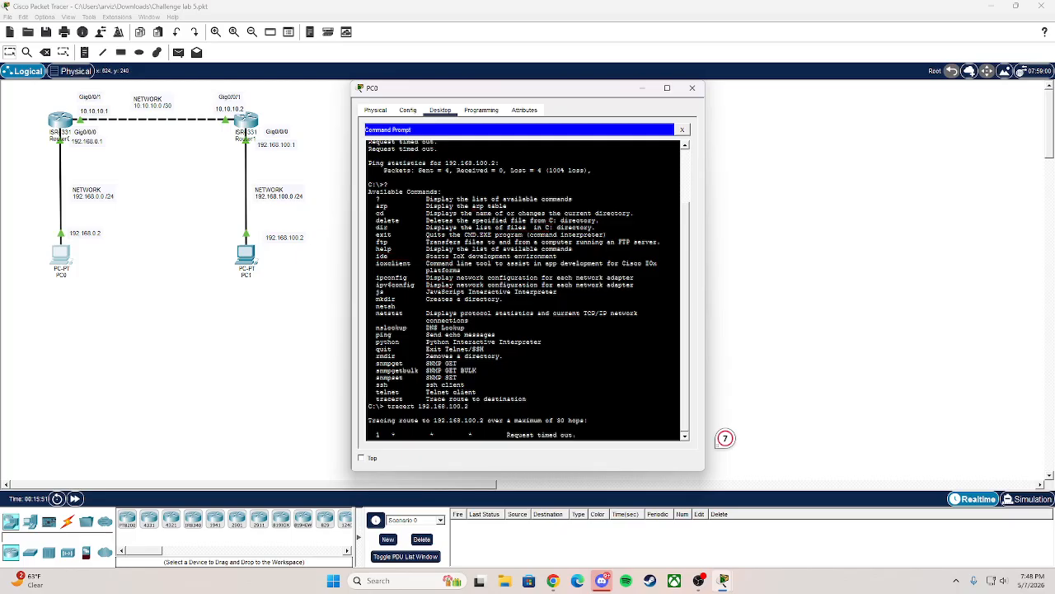
Review Router0's GigabitEthernet0/0/0 and GigabitEthernet0/0/1 settings and its command line history
click(70, 129)
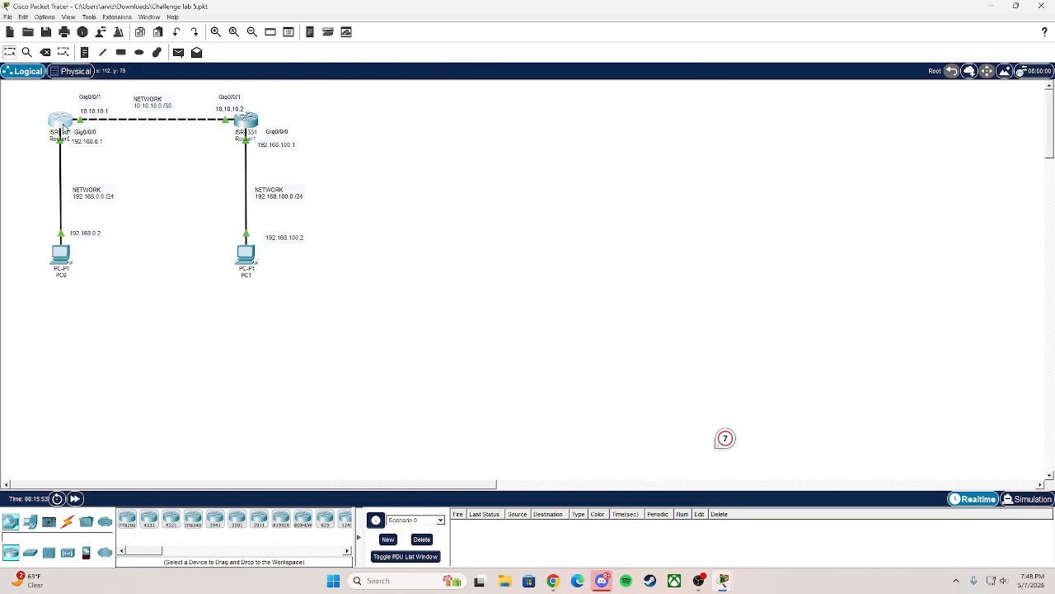
click(402, 224)
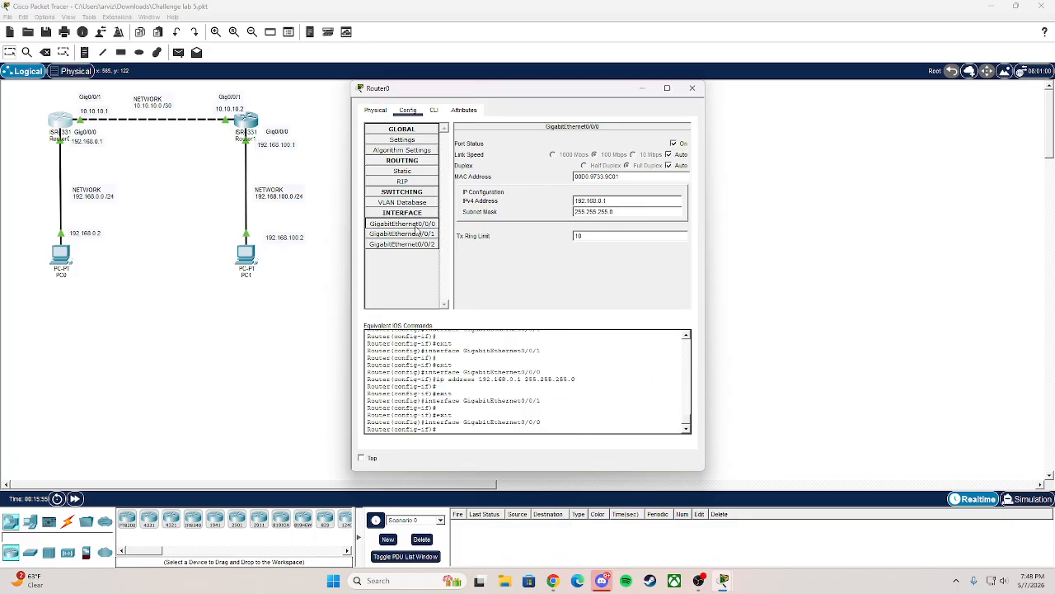
click(417, 235)
click(424, 224)
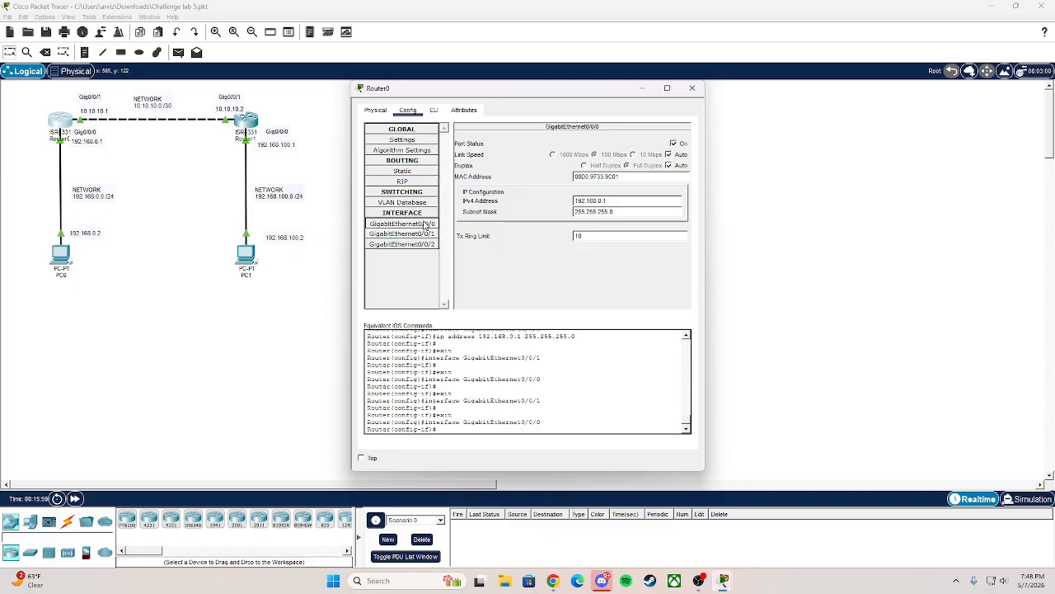
click(434, 109)
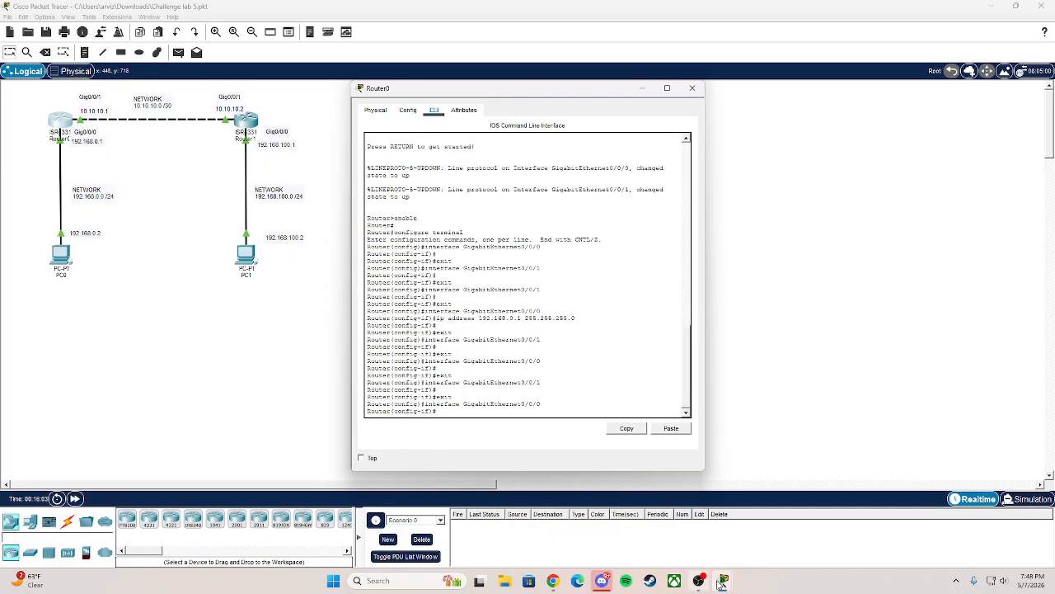
Check the progress of PC0's route trace and look at PC1's Command Prompt
mouse_move(722, 580)
click(699, 521)
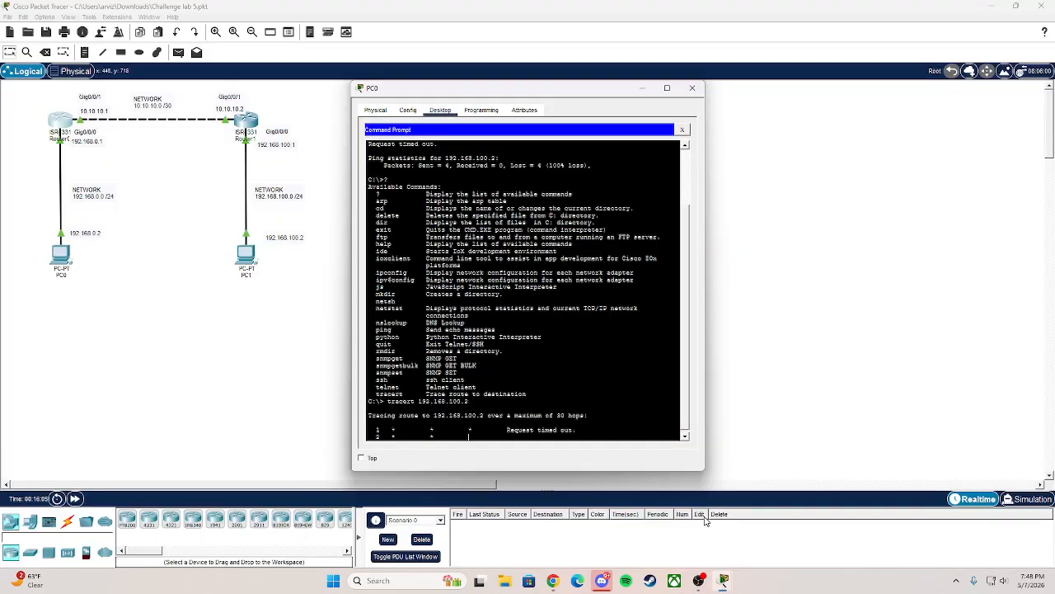
mouse_move(723, 581)
click(804, 550)
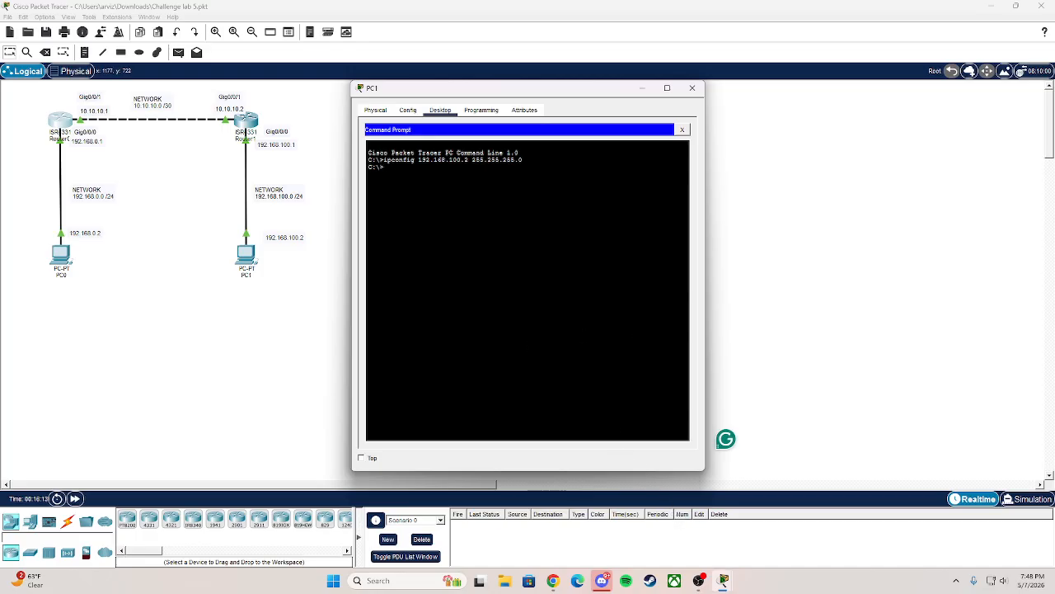
mouse_move(724, 584)
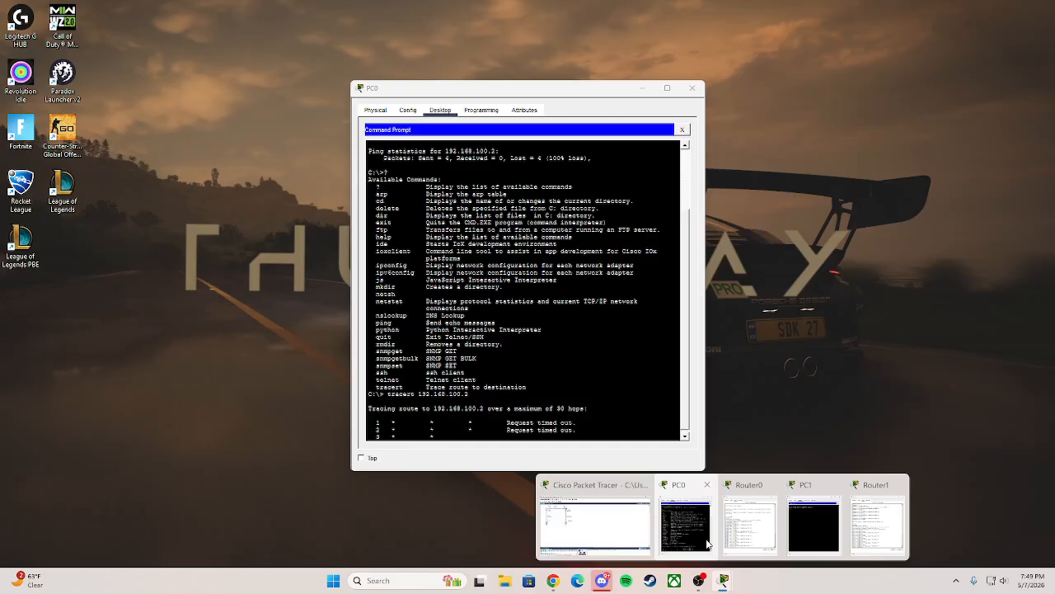
click(685, 525)
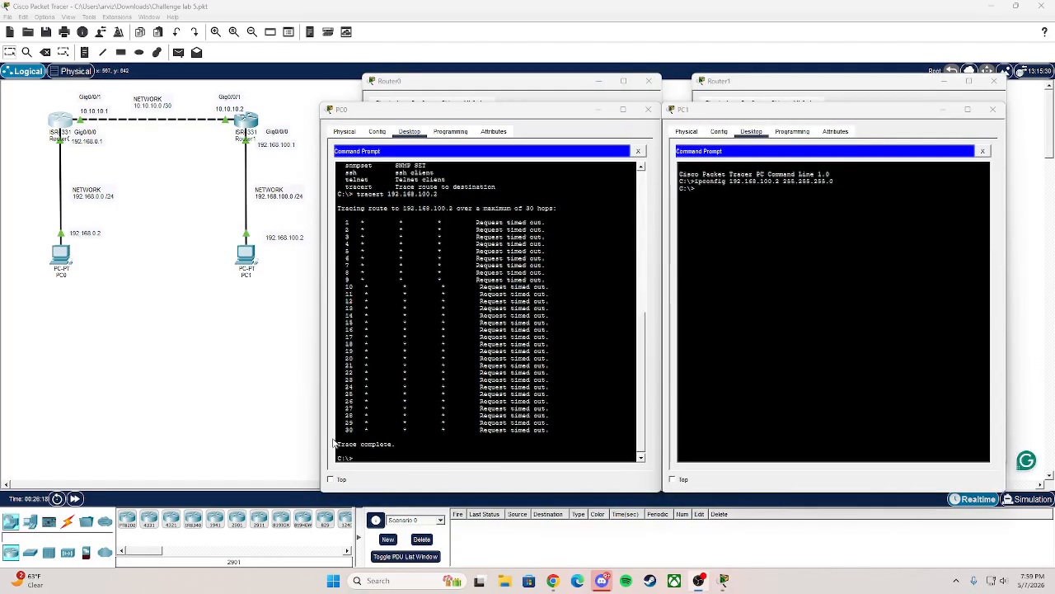
Test PC0's connection to its gateway router by pinging 192.168.0.1 from PC0's Command Prompt
click(354, 458)
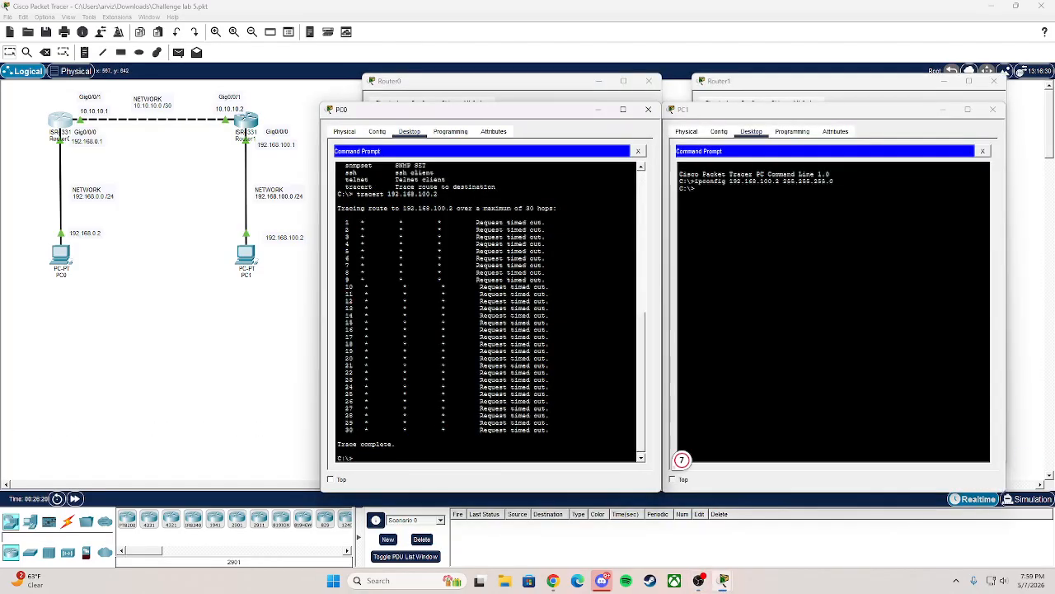
text(ping)
text(192.168.0.1)
key(Return)
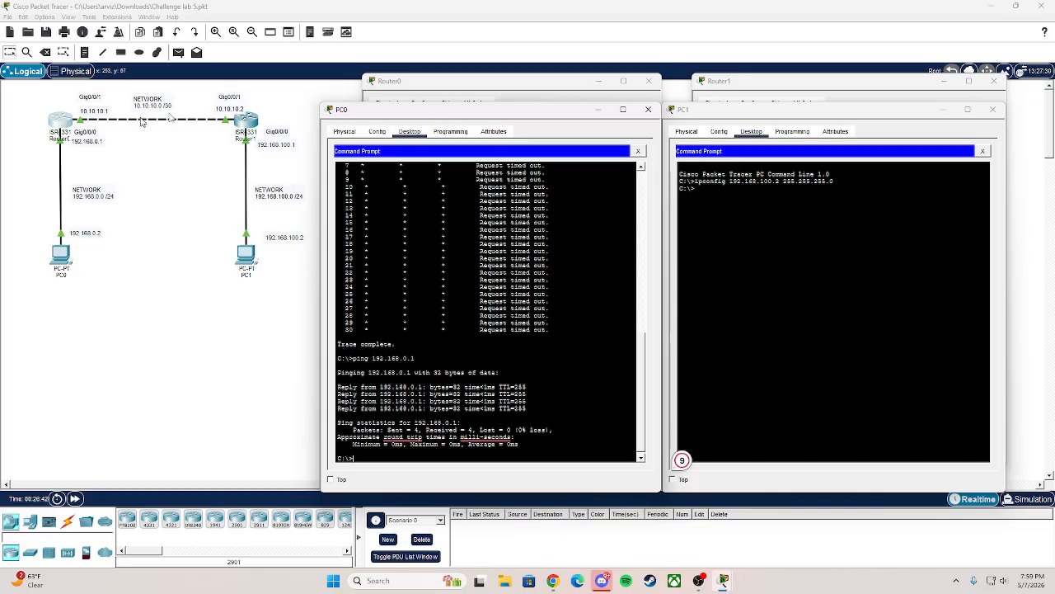
Start a console session in Router0's command line and enter privileged mode with en
click(444, 82)
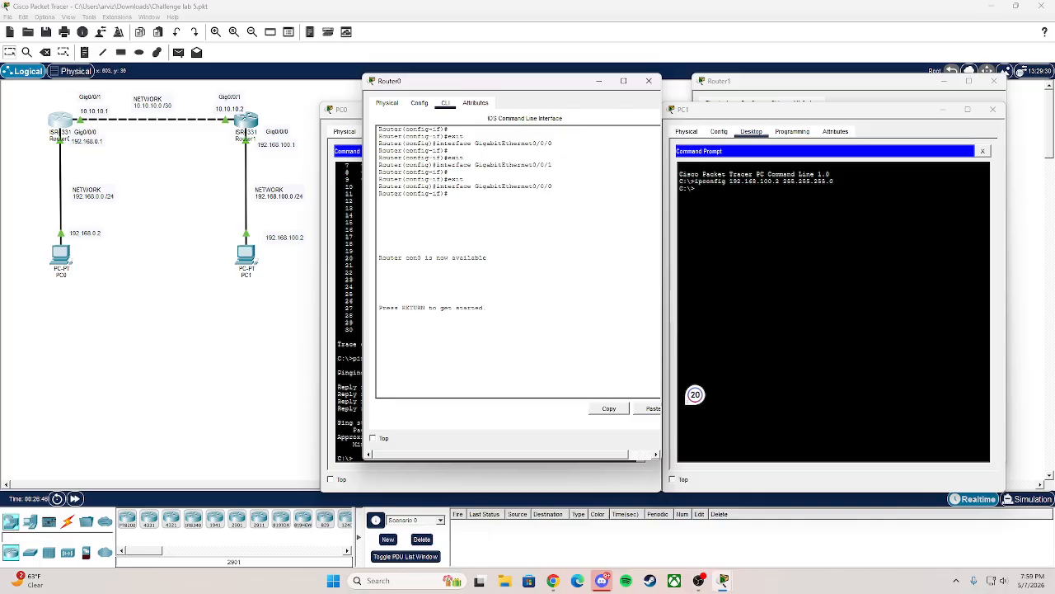
key(Return)
key(Return)
key(Return)
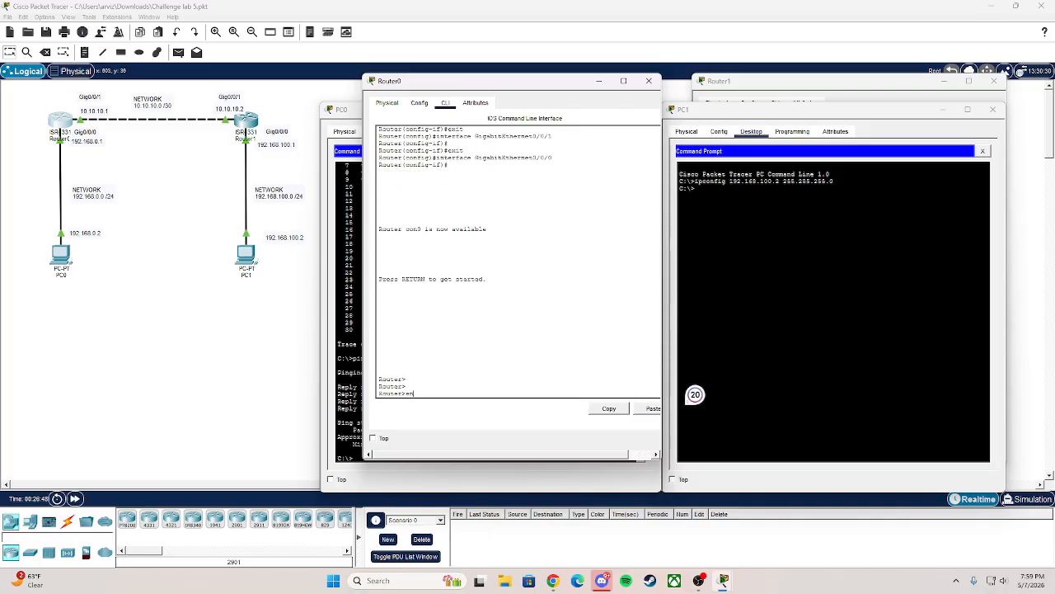
text(en)
key(Return)
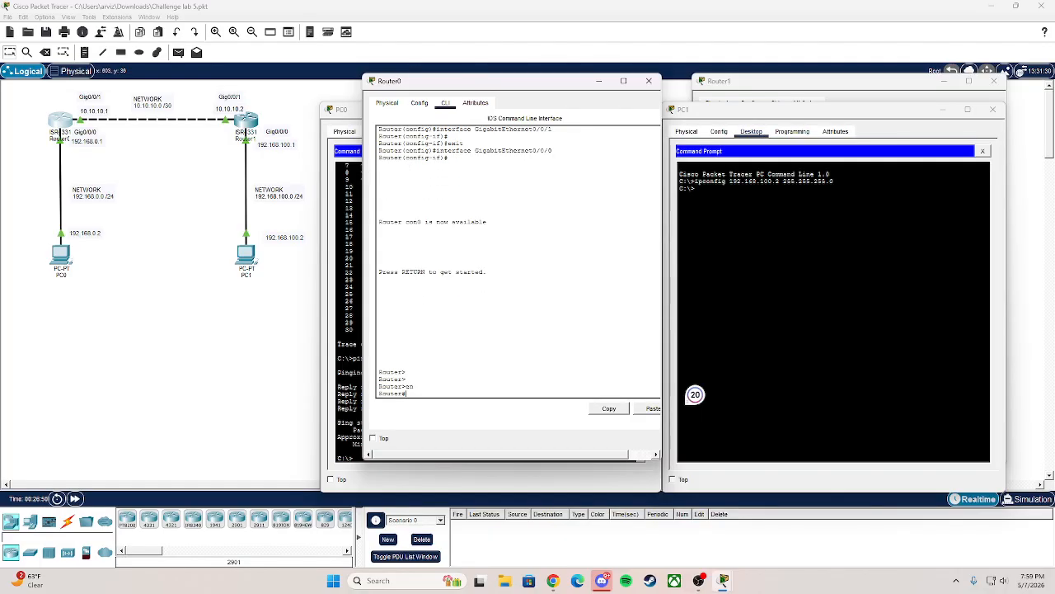
text(ping)
key(BackSpace)
key(BackSpace)
key(BackSpace)
key(BackSpace)
text(configure terminal)
key(Return)
text(interface G)
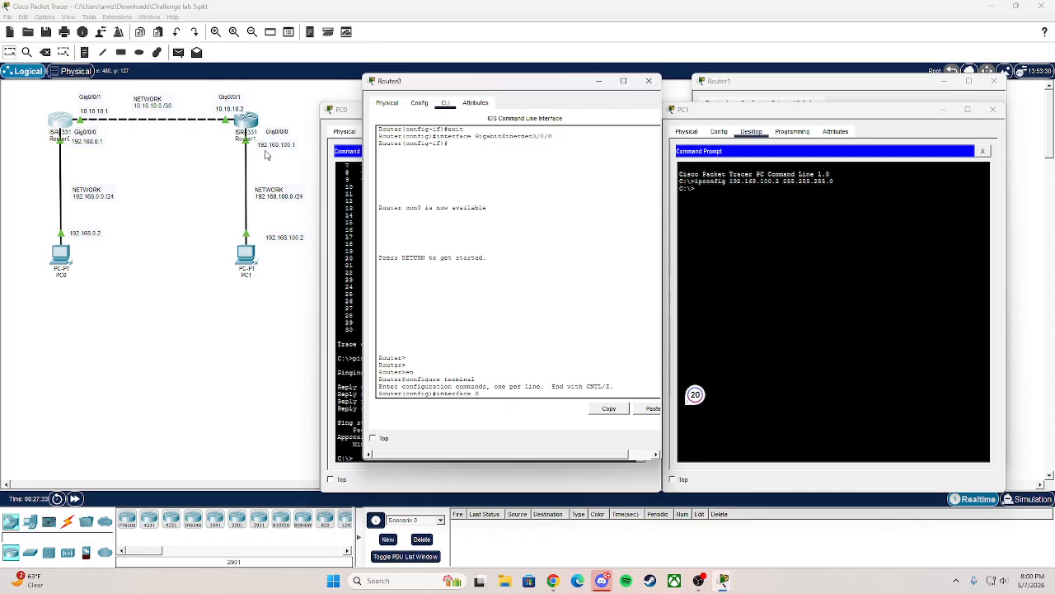
text(igabitEther)
text(net0/0/1)
key(Return)
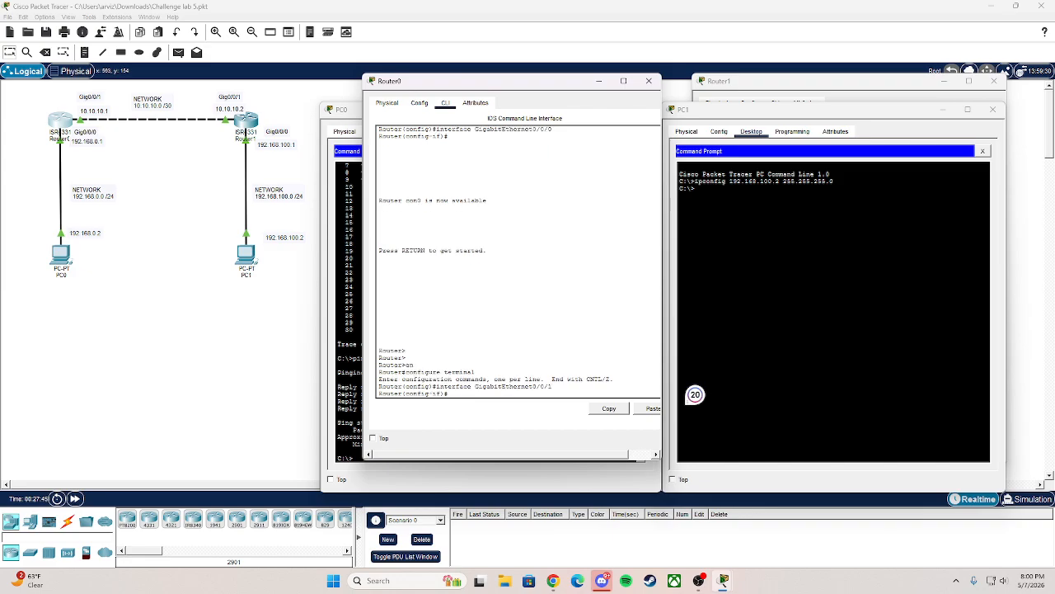
text(end)
key(Return)
key(Return)
key(Return)
key(Return)
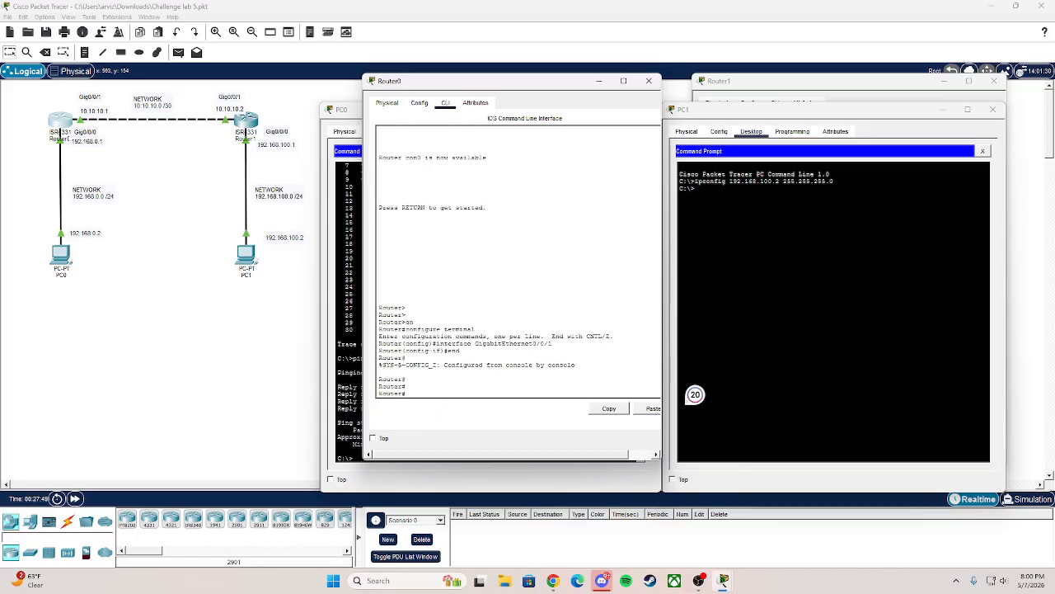
Test the link between the routers by pinging 10.10.10.2 twice from Router0's command line
text(ping 10.10.10.2)
key(Return)
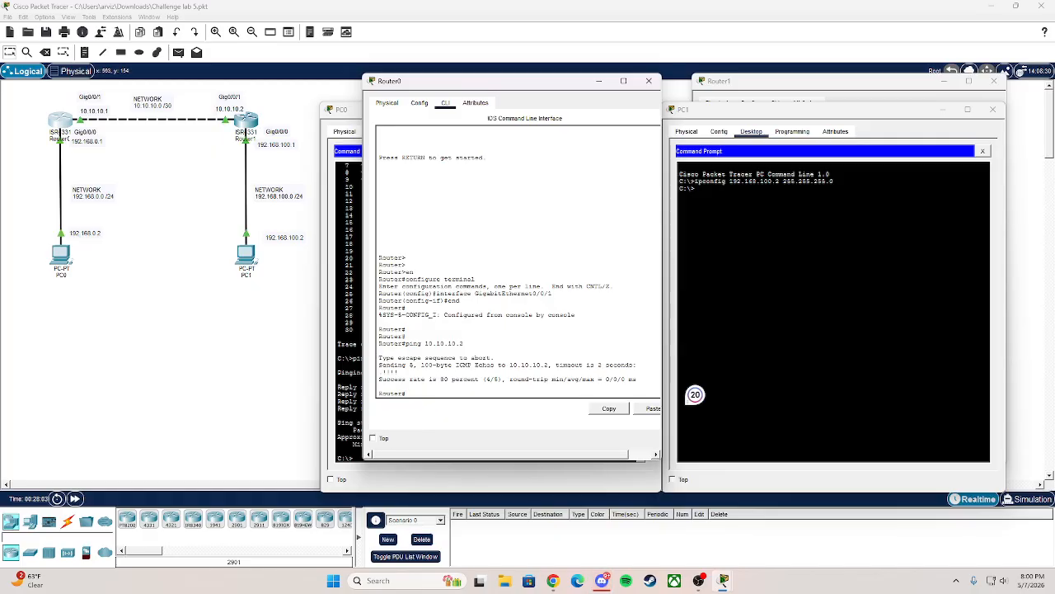
text(ping)
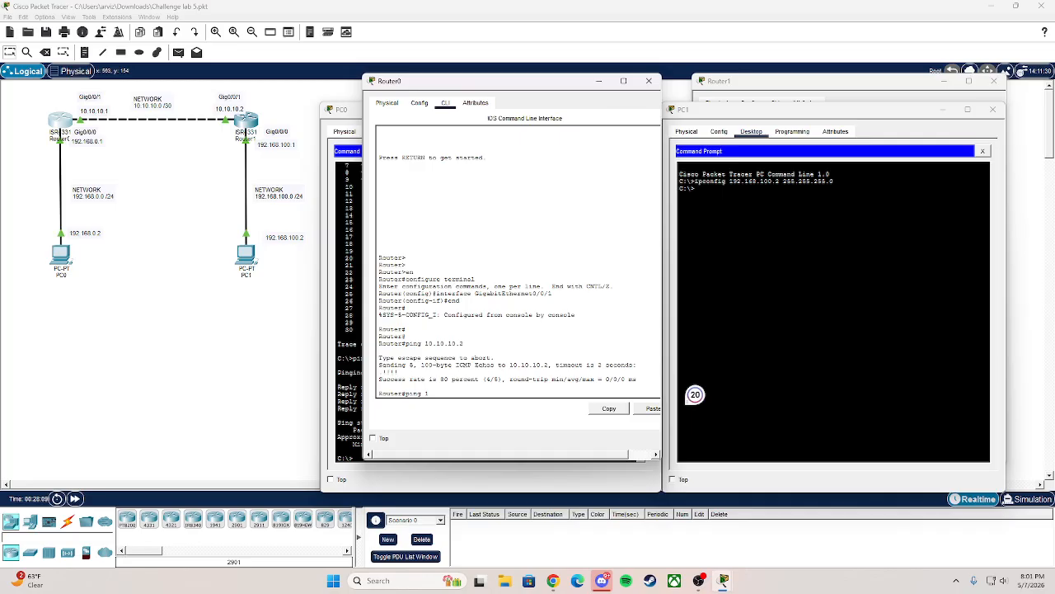
text( 10.10.10.2)
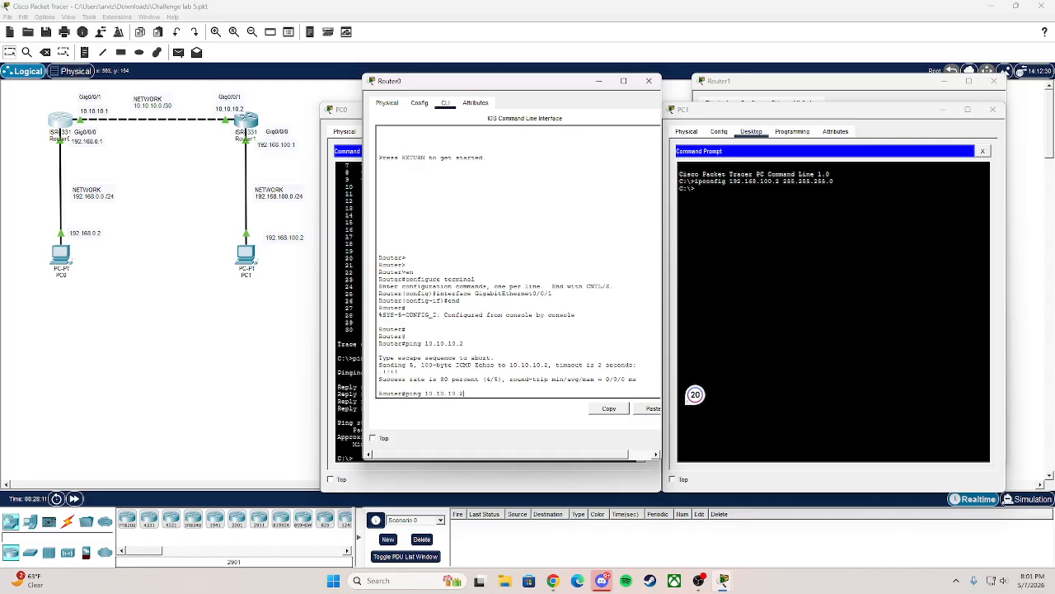
key(Return)
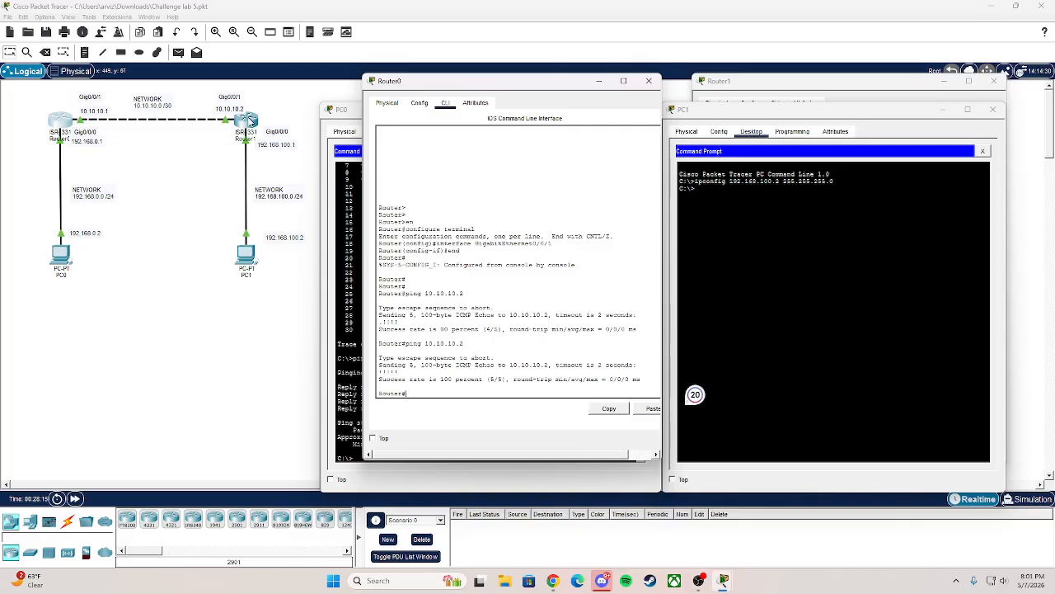
Start a console session in Router1's command line and enter privileged mode with en
click(800, 93)
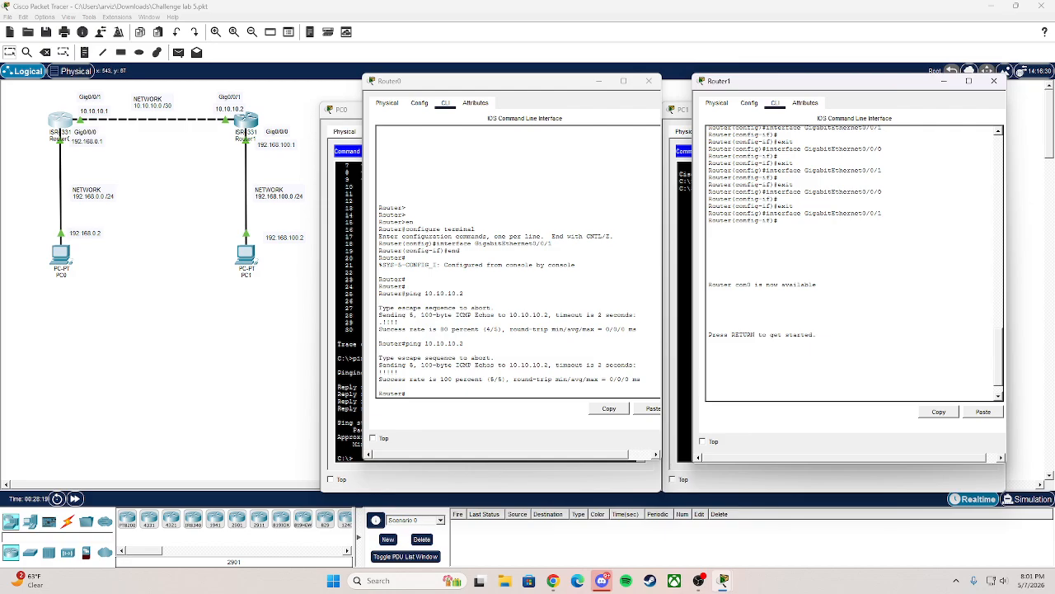
key(Return)
key(Return)
key(Return)
text(en)
key(Return)
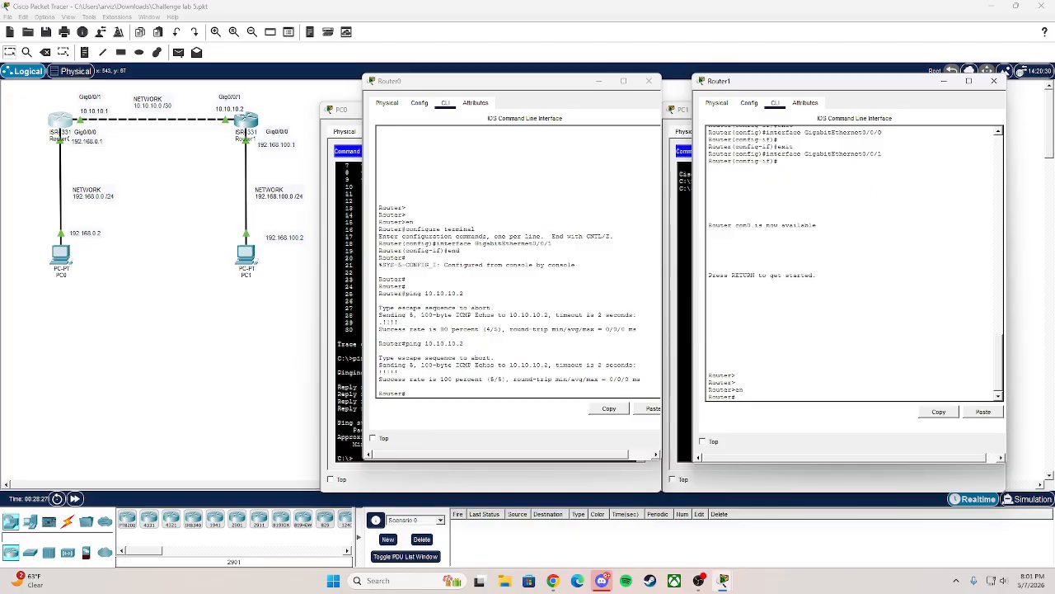
Test Router1's connection to PC1 by pinging 192.168.100.2 from Router1's command line
text(ping 192.16)
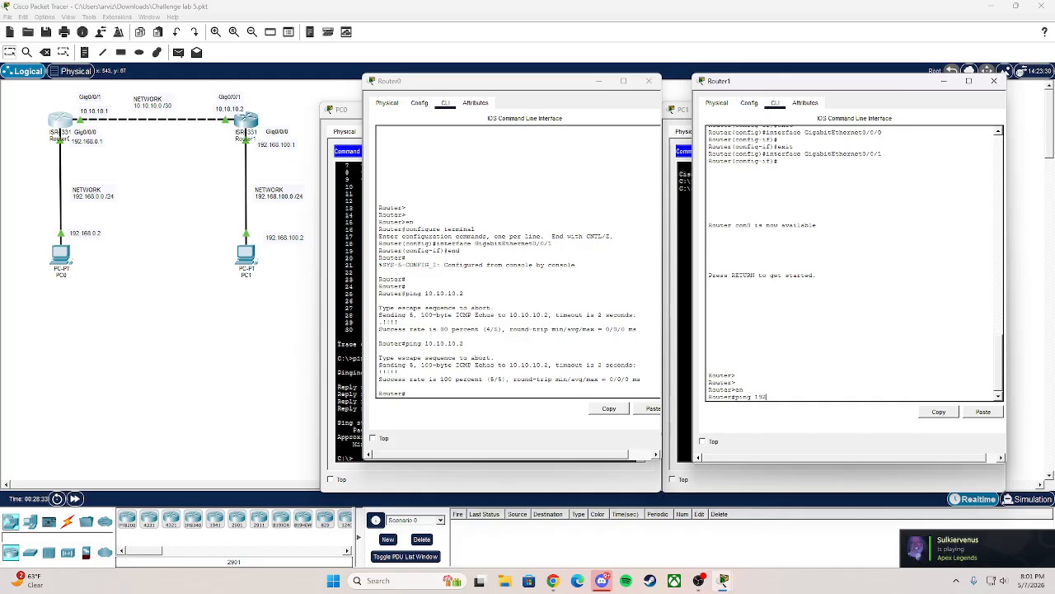
text(8.100.2)
key(Return)
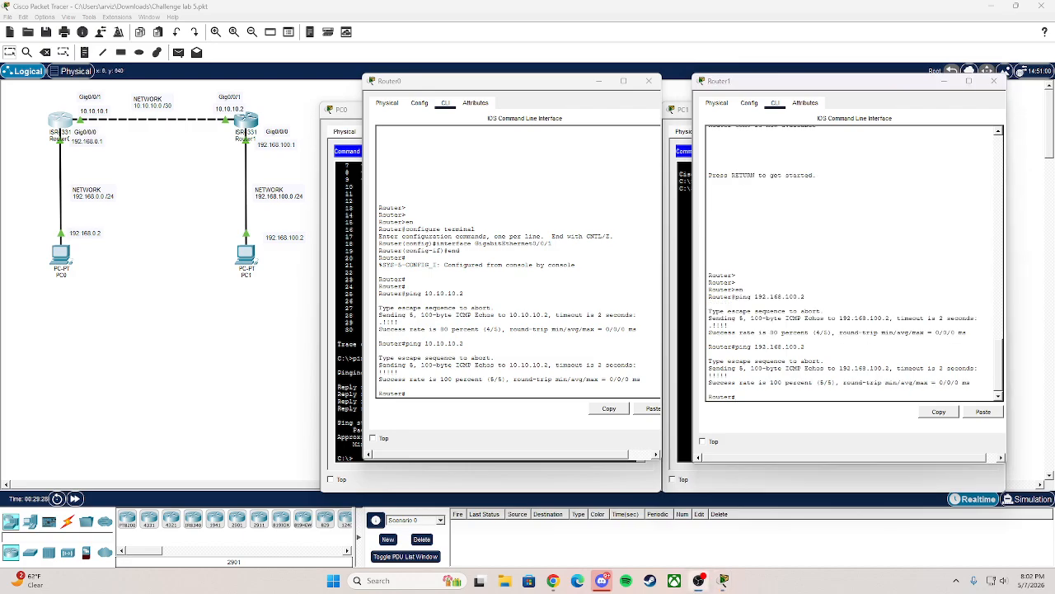
Test end-to-end connectivity by pinging PC1 at 192.168.100.2 from PC0's Command Prompt
click(503, 387)
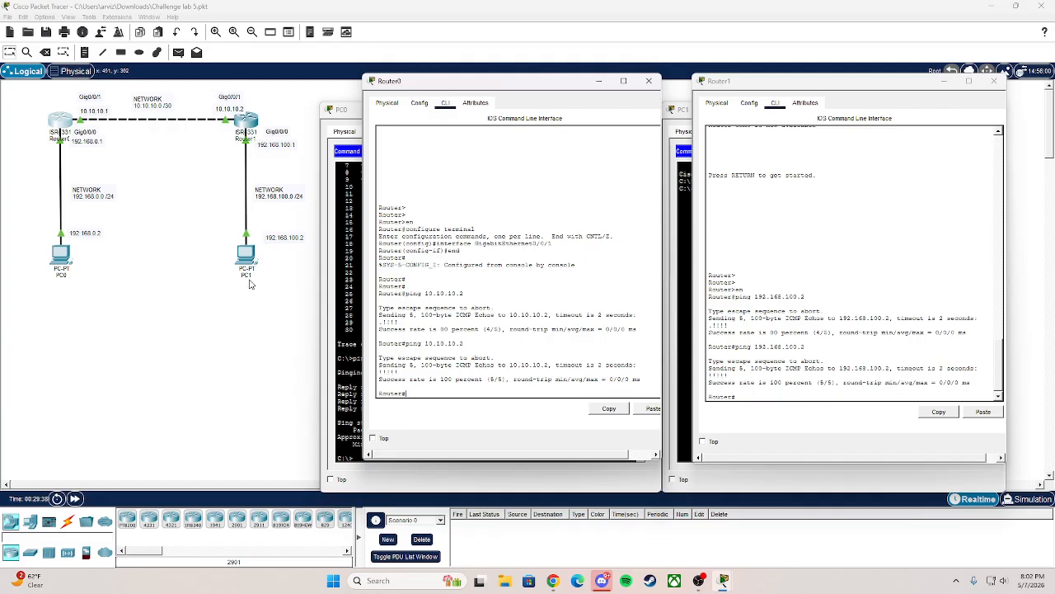
click(354, 117)
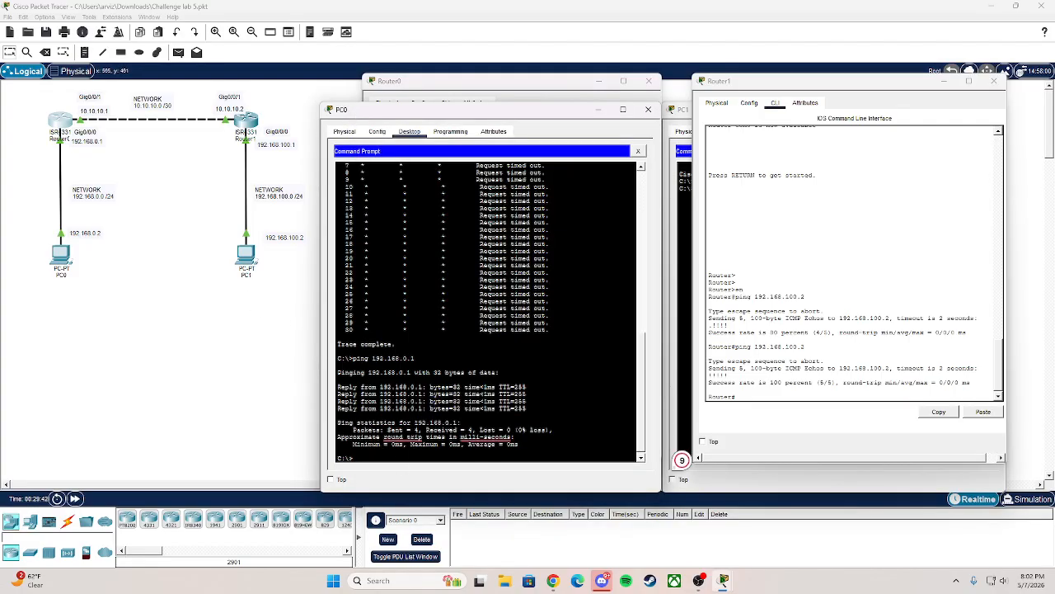
text(ping 192.16)
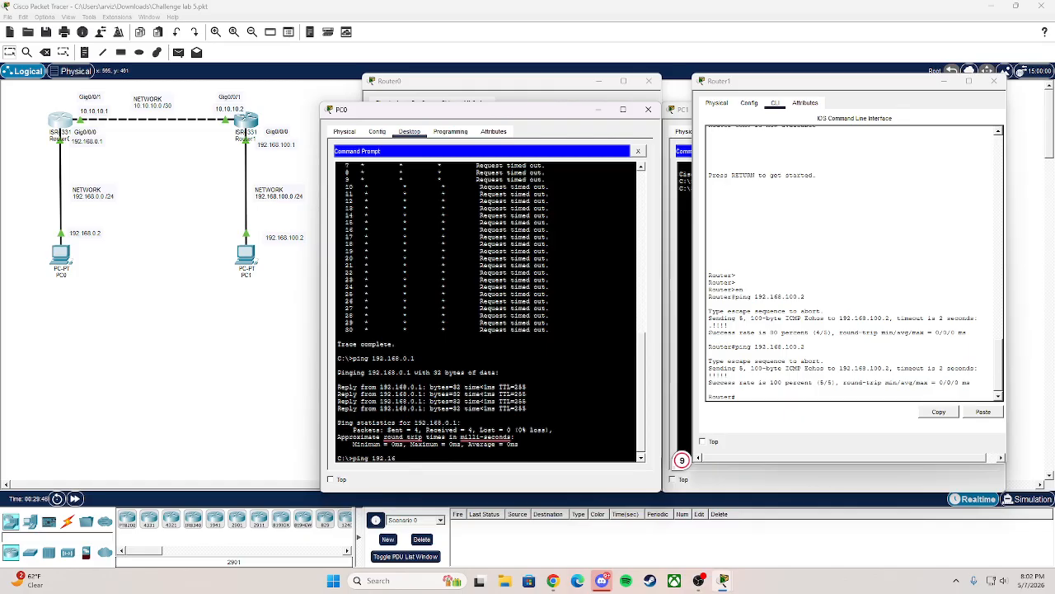
text(8.100.2)
key(Return)
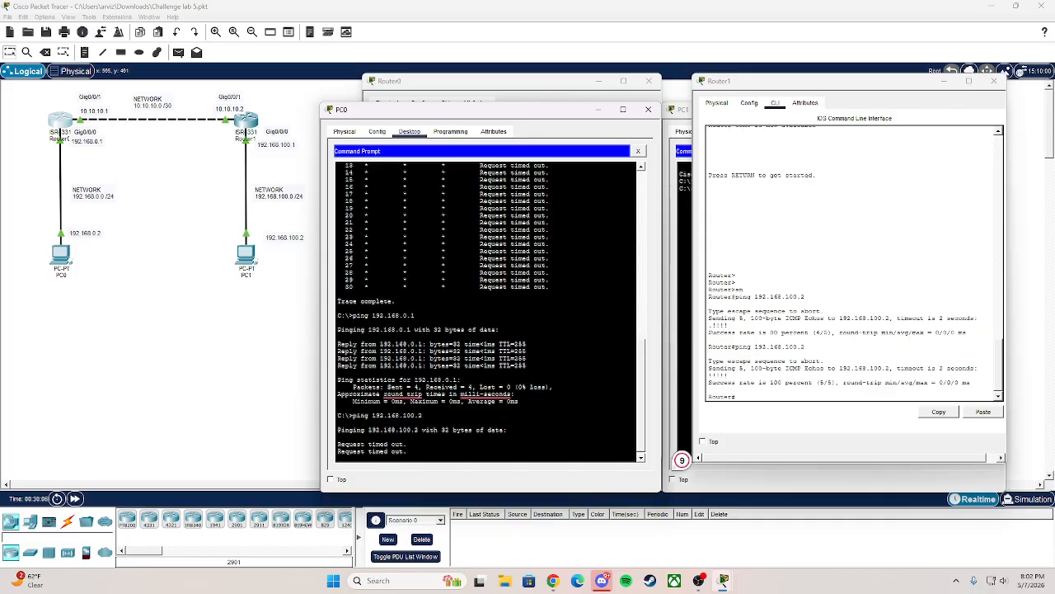
Add a static route on Router0 in global configuration mode with ip route 192.168.100.0 255.255.255.0 10.10.10.2
click(416, 82)
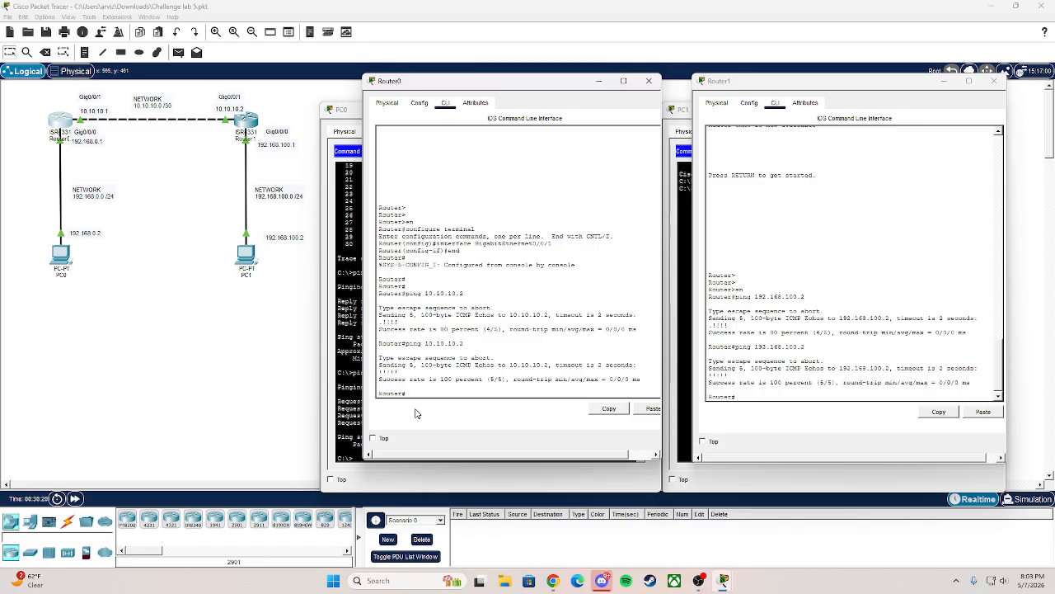
text(configure terminal)
key(Return)
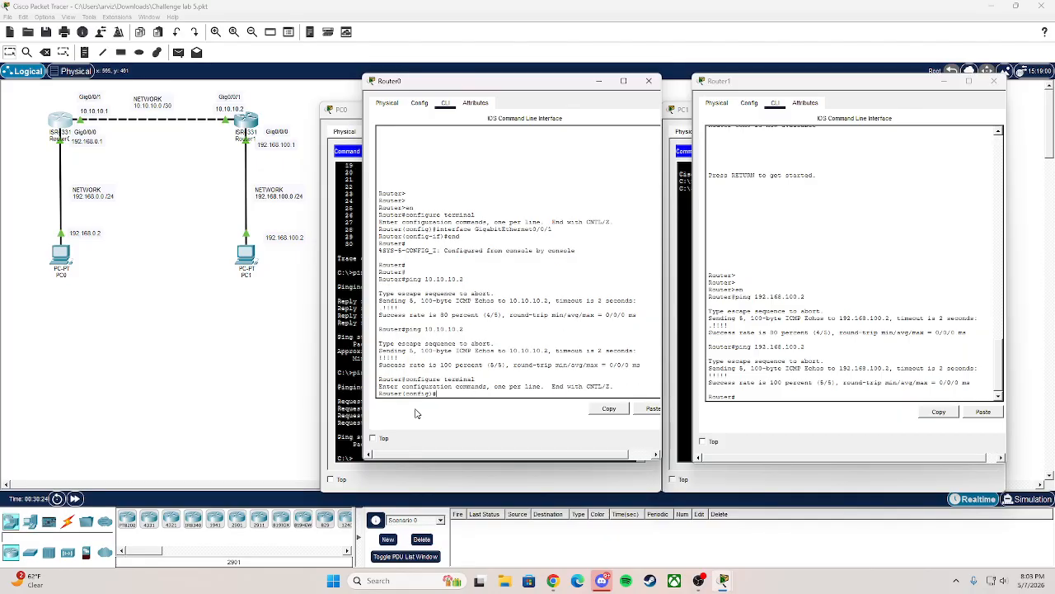
text(ip route 192)
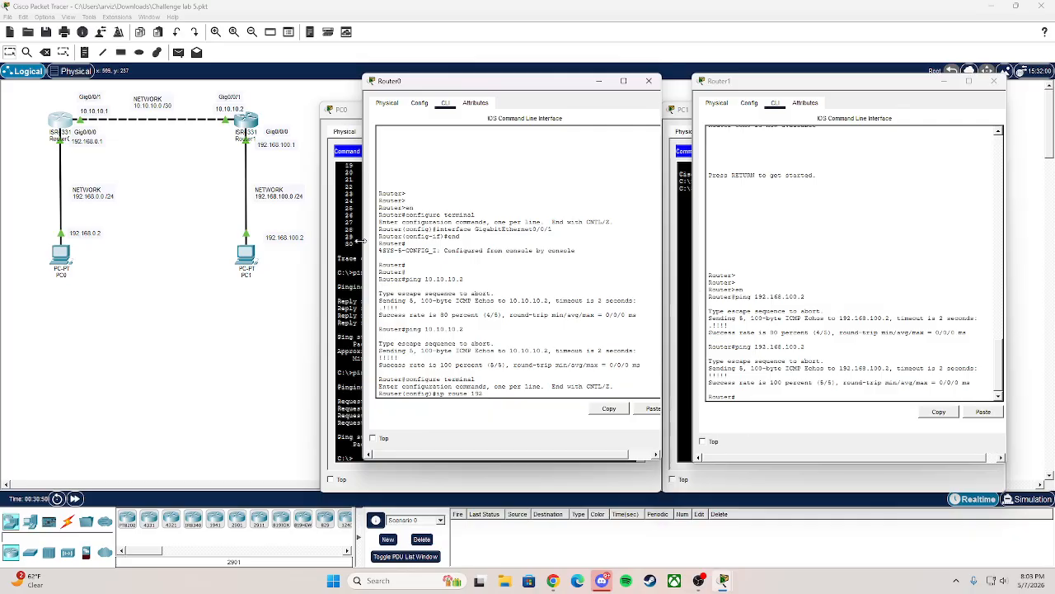
text(8.100.0 255. 255.255.0)
text(10.10.10.2)
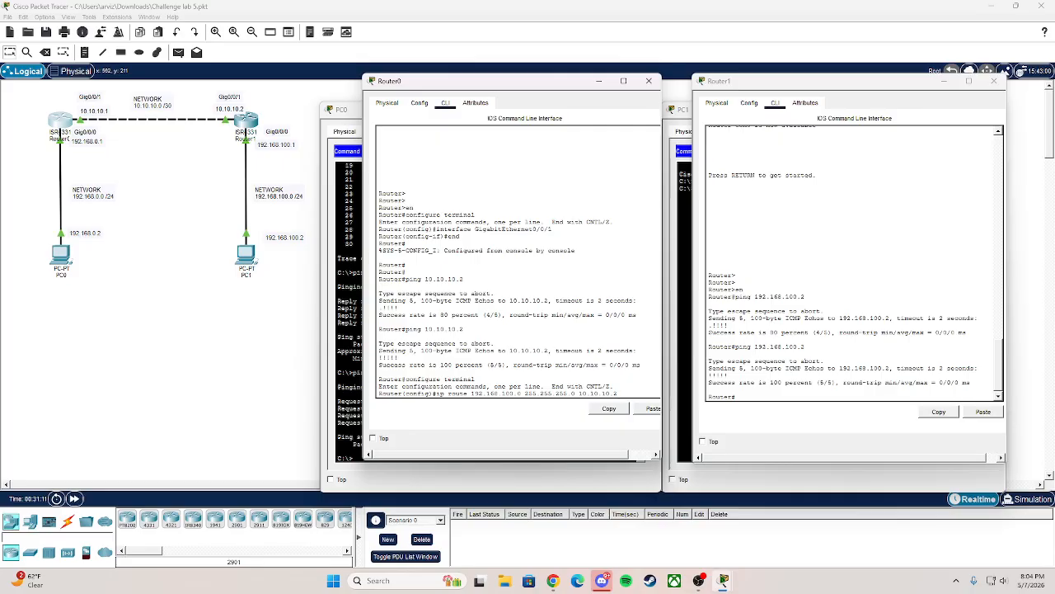
key(Return)
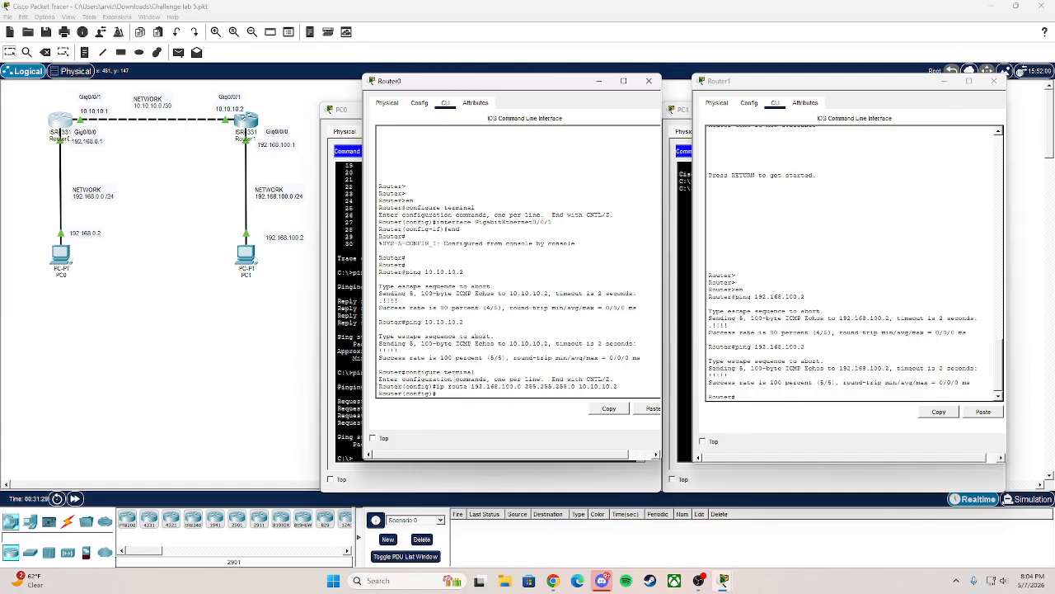
Copy Router0's ip route command, enter global configuration mode on Router1 with configure terminal, and paste the command there
drag(436, 386, 618, 388)
click(617, 408)
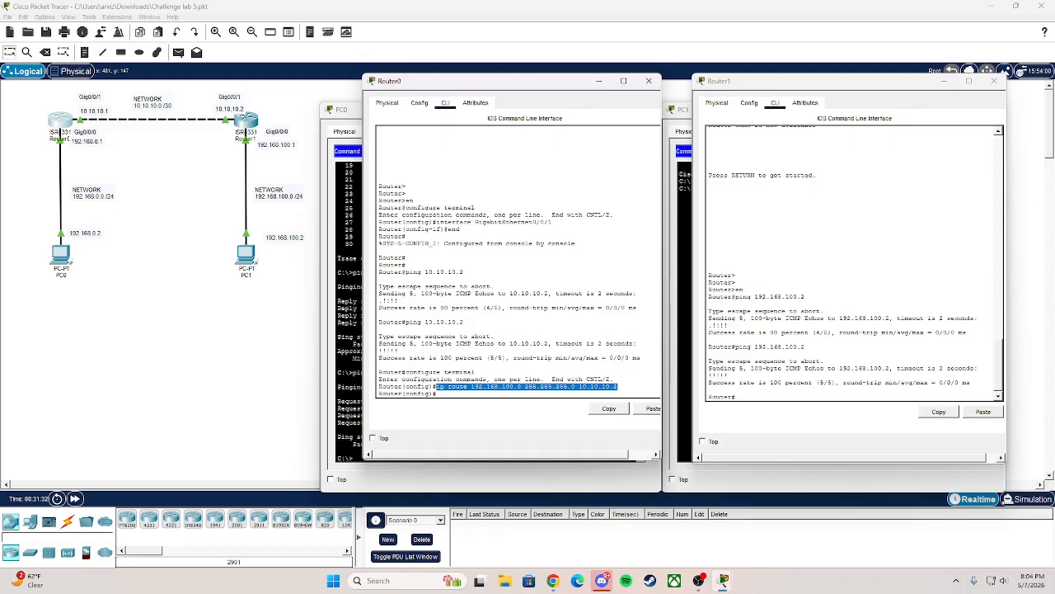
click(771, 387)
text(confi)
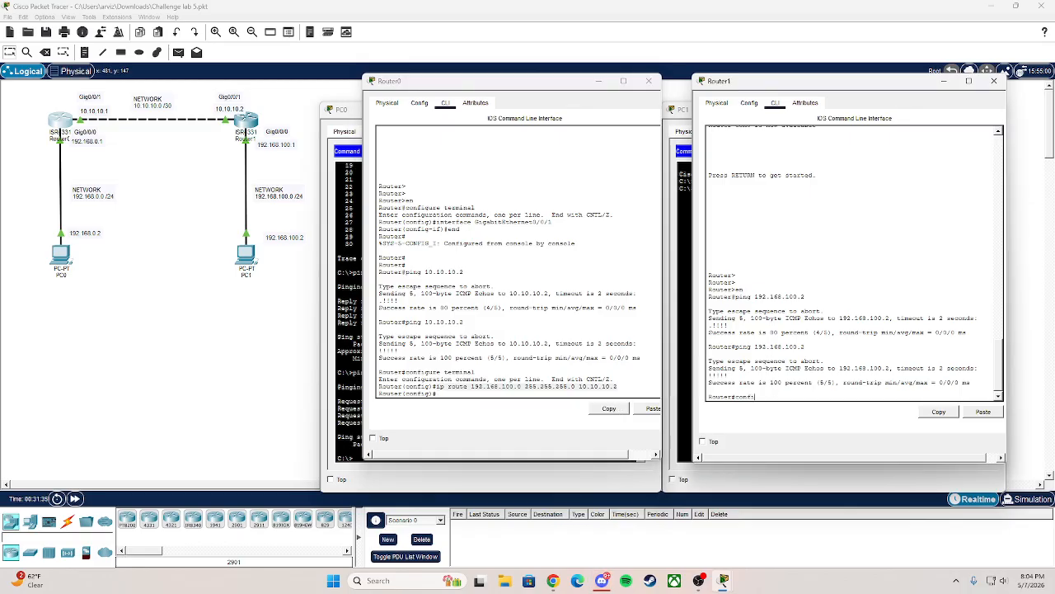
text(gure terminal)
key(Return)
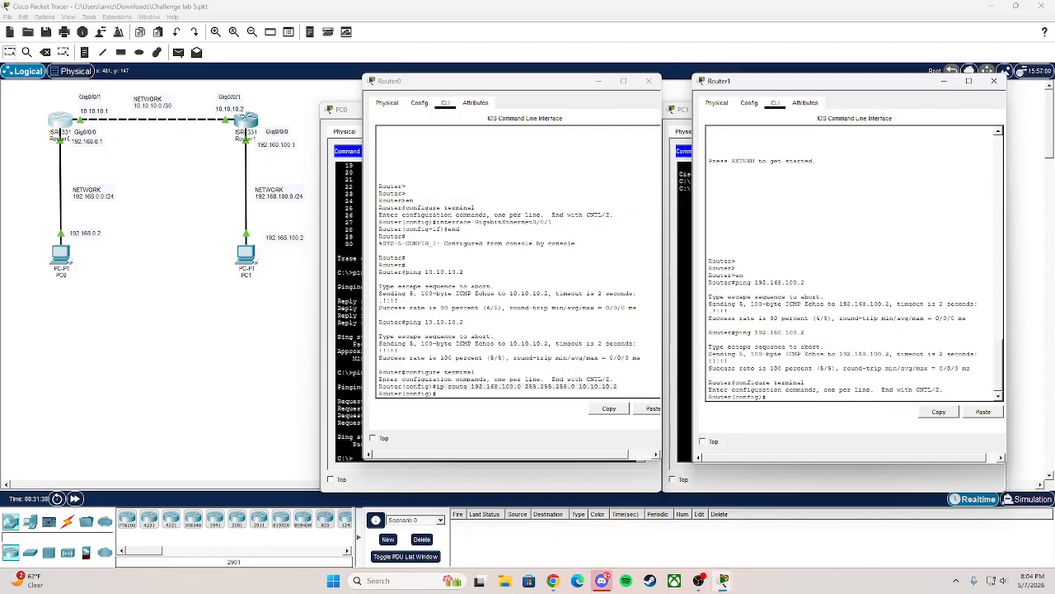
click(983, 412)
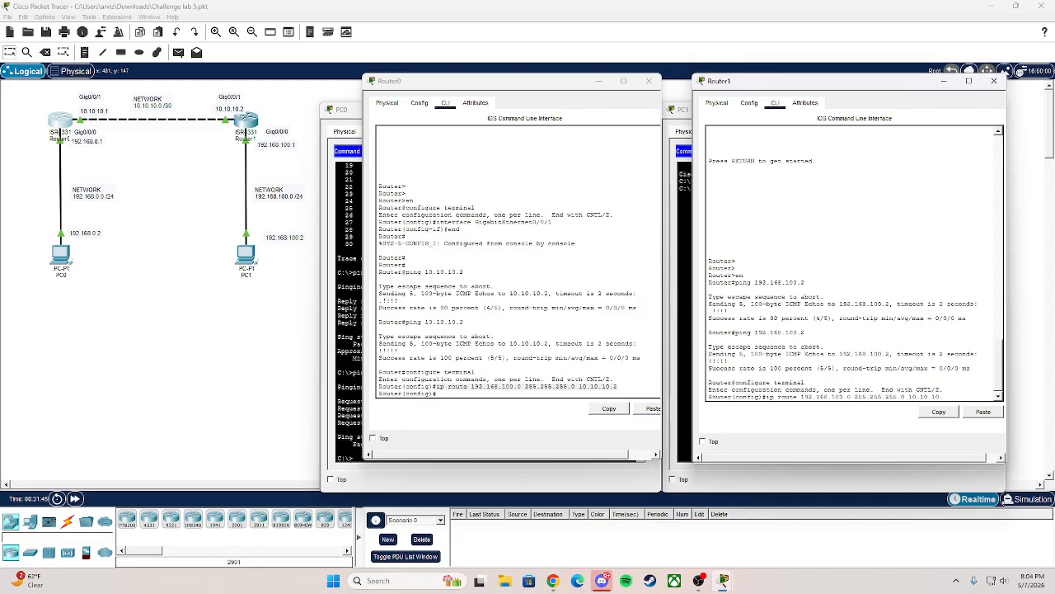
Edit Router1's pasted command to ip route 192.168.0.0 255.255.255.0 10.10.10.1 and run it
key(BackSpace)
key(BackSpace)
key(BackSpace)
key(BackSpace)
key(BackSpace)
key(BackSpace)
key(BackSpace)
key(BackSpace)
key(BackSpace)
key(BackSpace)
key(BackSpace)
key(BackSpace)
key(BackSpace)
key(BackSpace)
key(BackSpace)
key(BackSpace)
key(BackSpace)
key(BackSpace)
key(BackSpace)
key(BackSpace)
text(255.255.255.0)
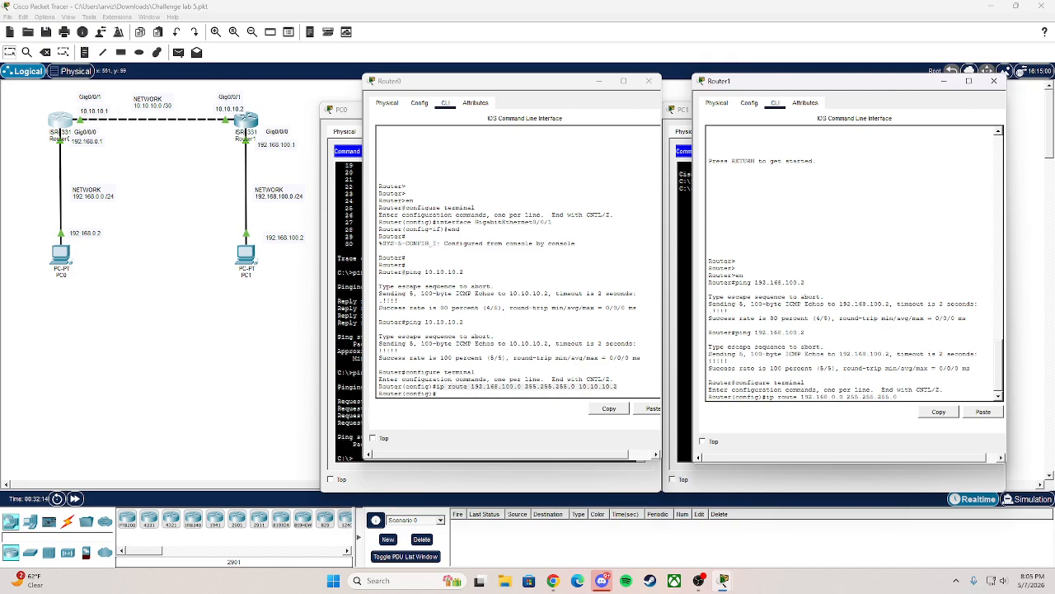
text(0.10.10.1)
key(Return)
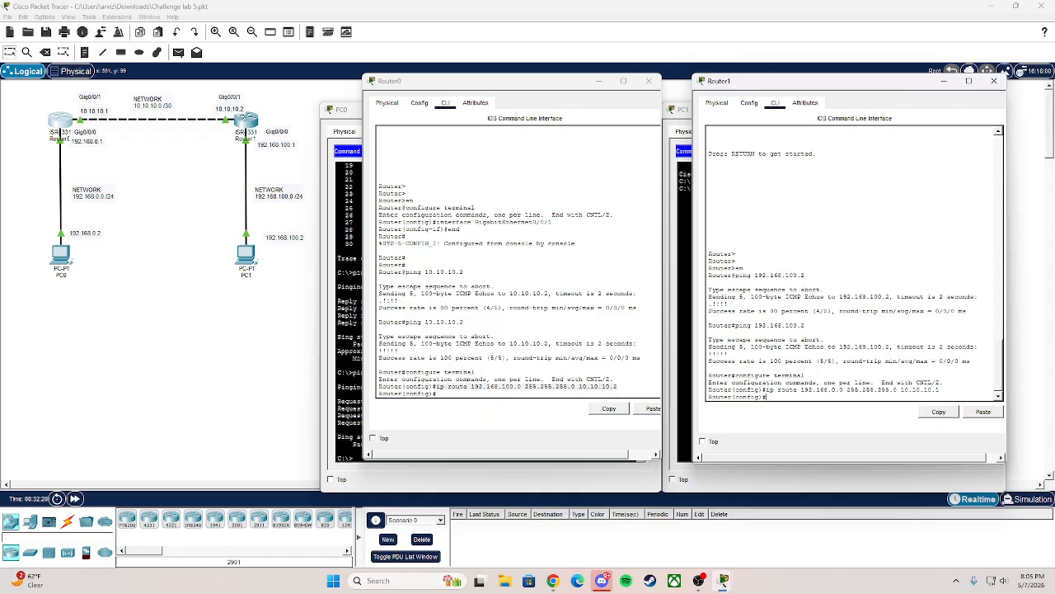
Return Router0 from global configuration mode to privileged mode with exit
click(467, 395)
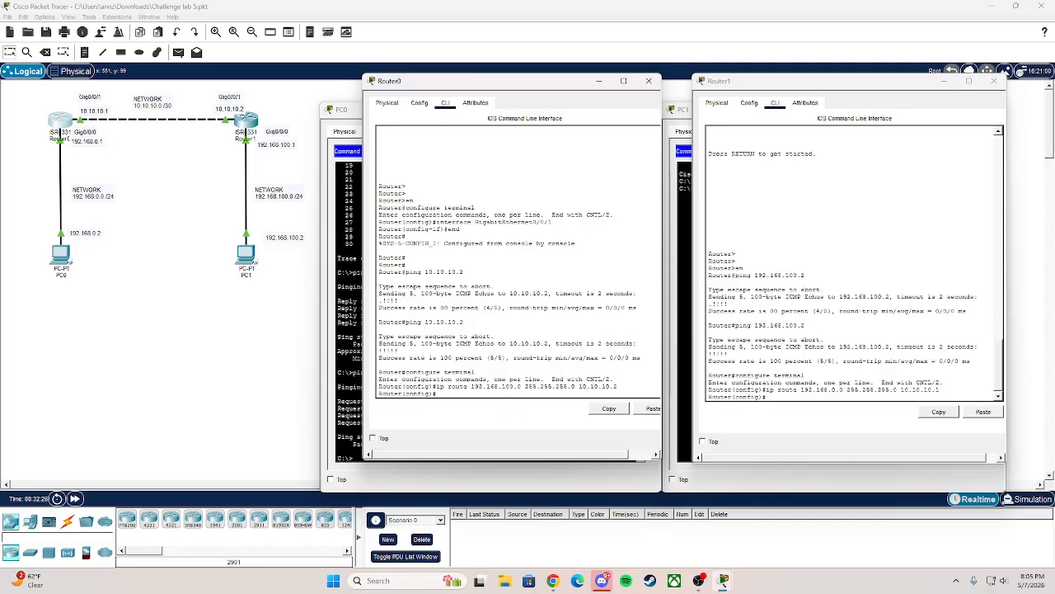
text(exit)
key(Return)
key(Return)
key(Return)
key(Return)
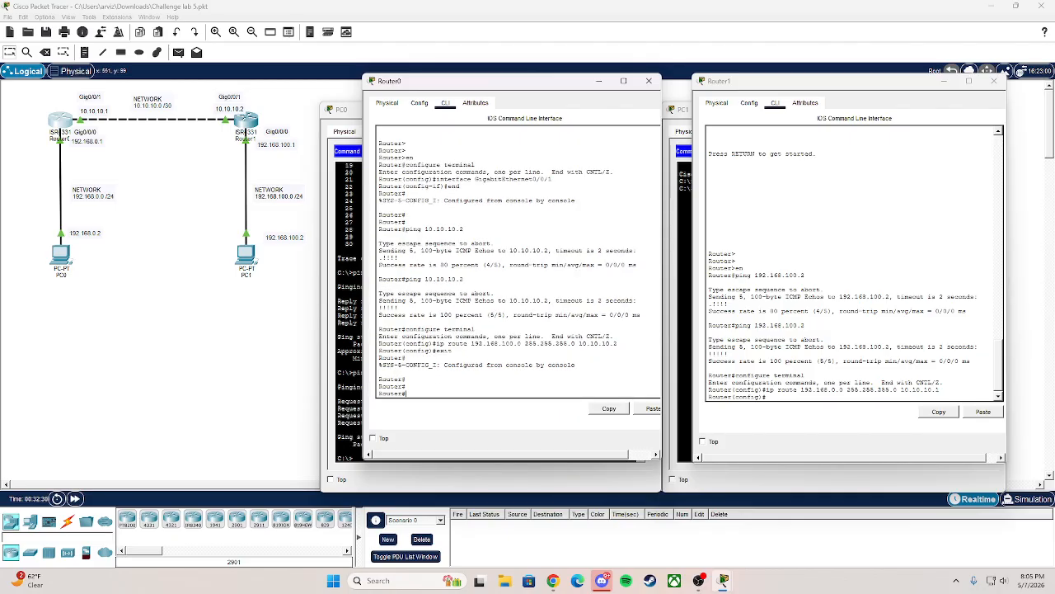
text(configure)
key(Return)
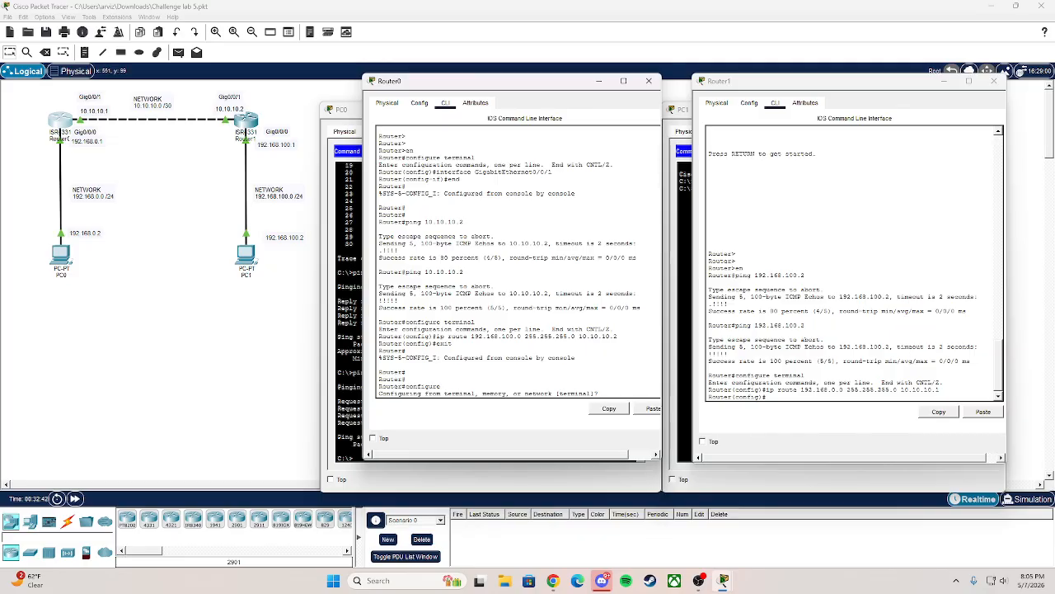
text(terminal)
key(Return)
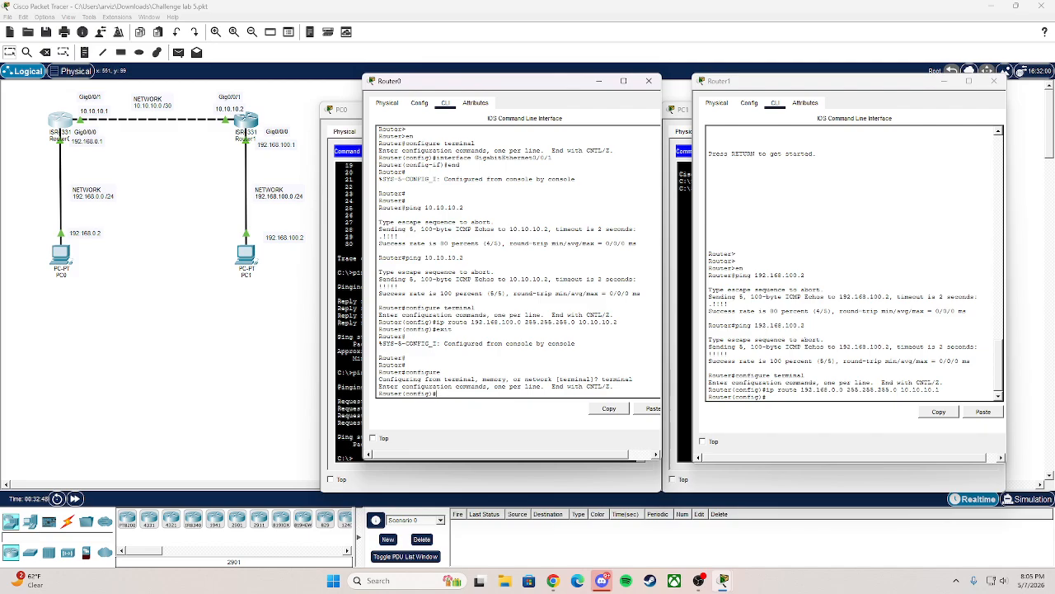
text(ip)
text(terface)
text( Giga)
text(vi)
key(BackSpace)
key(BackSpace)
text(bitE)
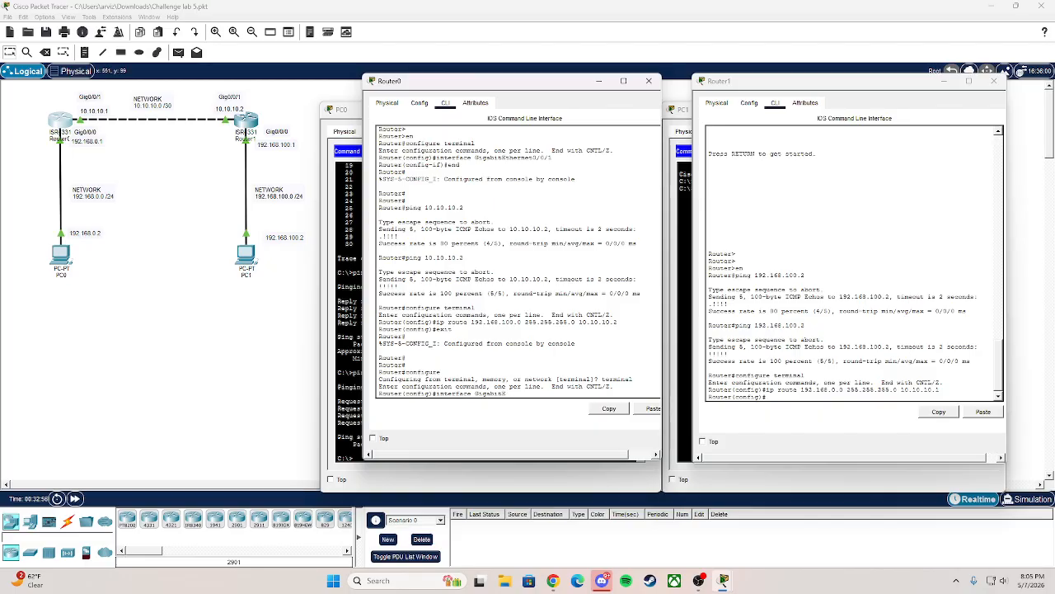
text(thernet0/0/0)
key(Return)
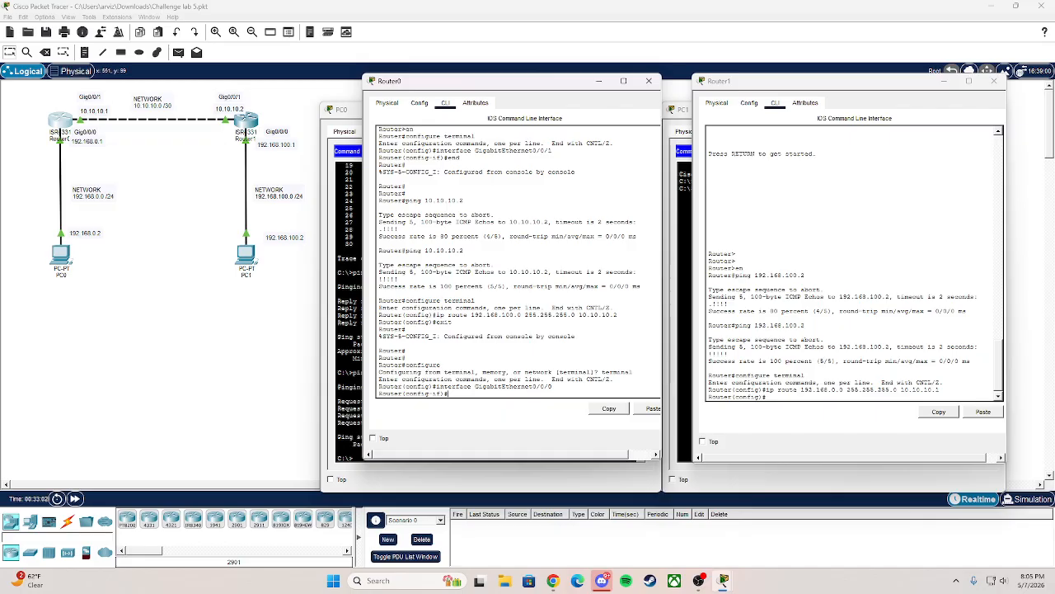
text(end)
key(Return)
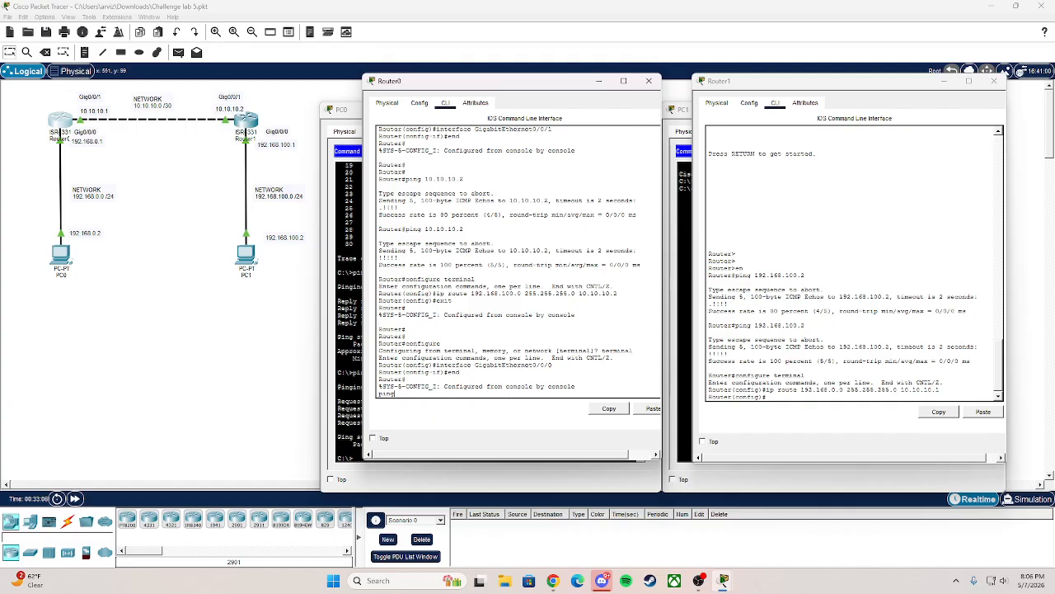
Ping Router1's address 10.10.10.2 again from Router0 in privileged mode to recheck the link between the routers
key(BackSpace)
key(BackSpace)
key(BackSpace)
key(BackSpace)
key(Return)
key(Return)
key(Return)
text(ping )
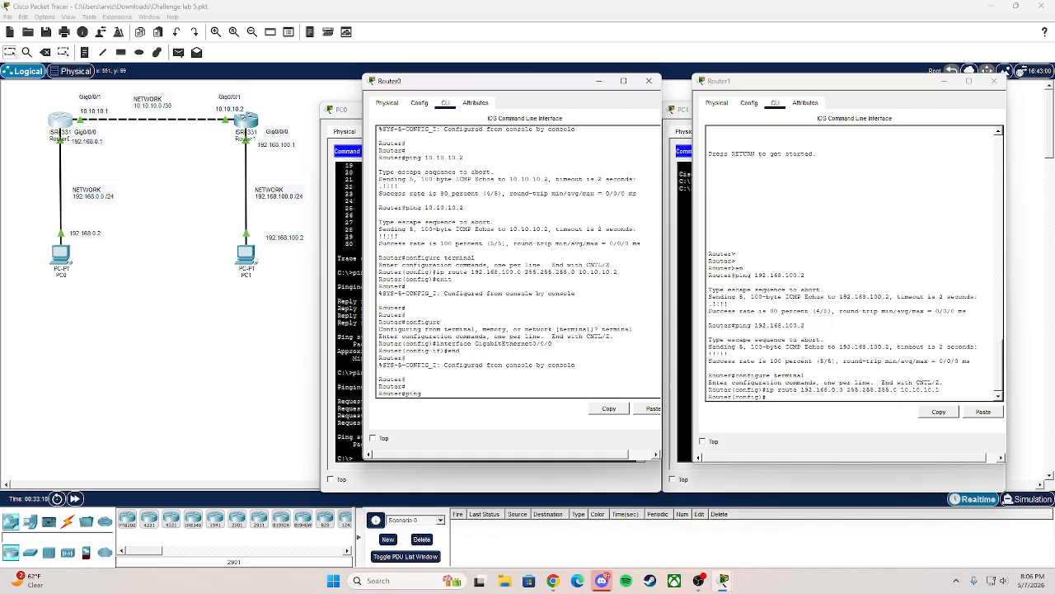
text(10.1)
text(0)
text(.10.1)
key(BackSpace)
text(2)
key(Return)
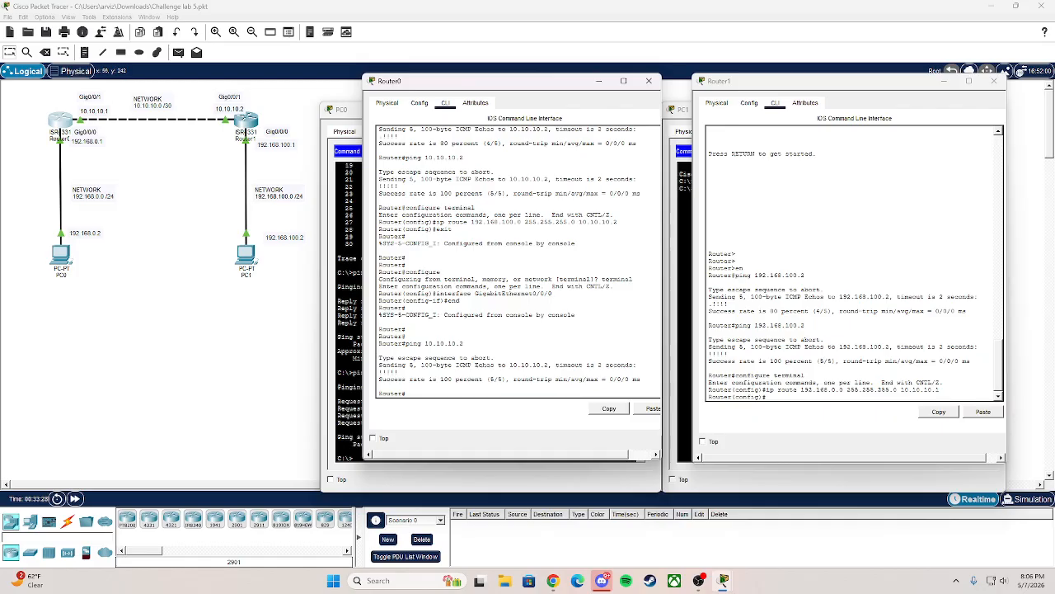
Display Router0's routing table with show ip route and review its code legend and route entries
text(show ip route)
key(Return)
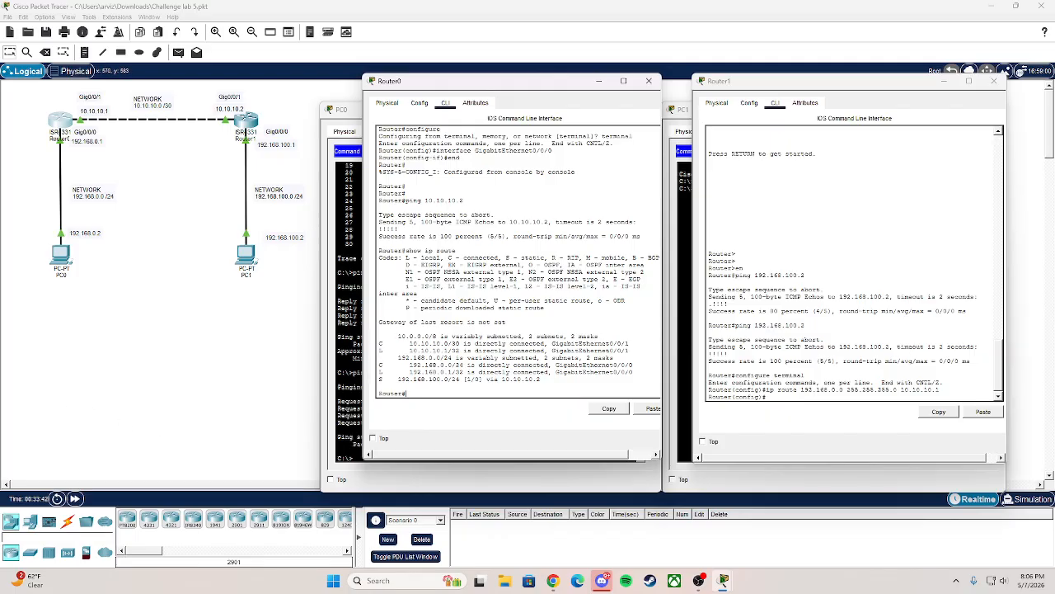
drag(406, 258, 642, 286)
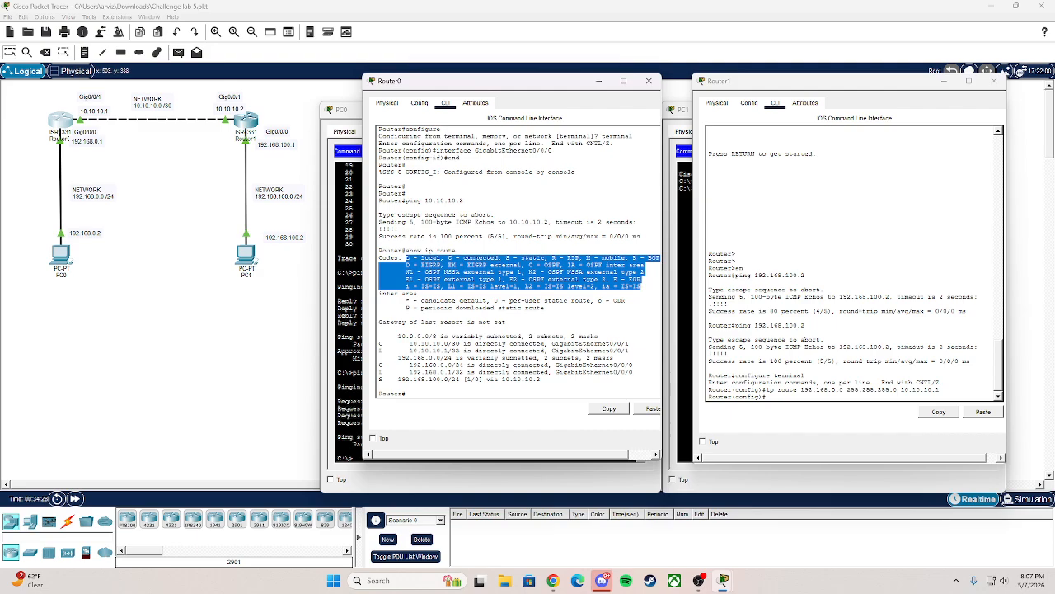
click(67, 124)
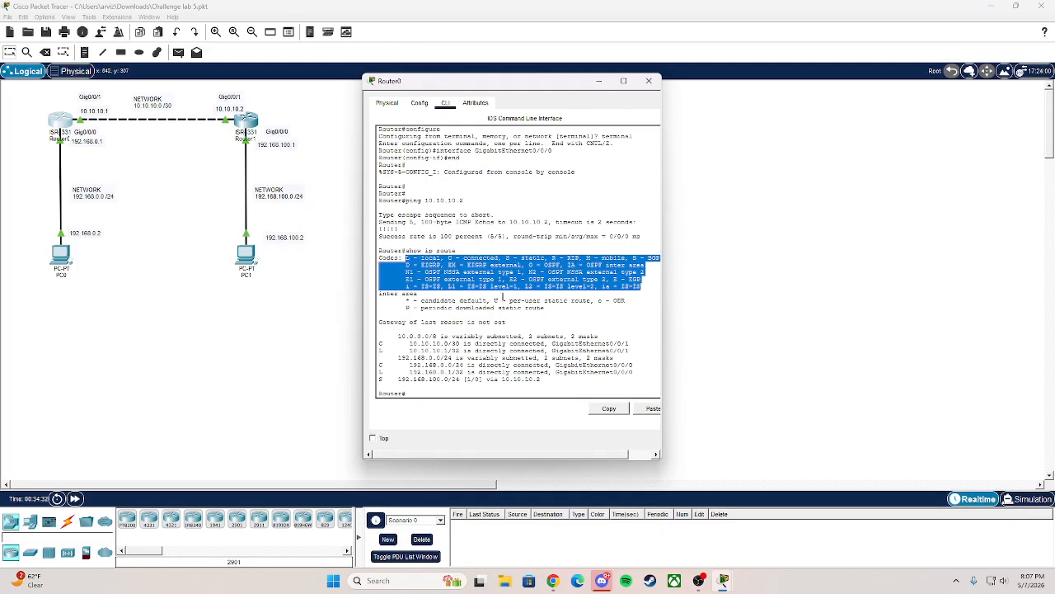
Bring up the PC0, Router0, PC1 and Router1 device windows together, finishing with Router1's command line active
click(240, 132)
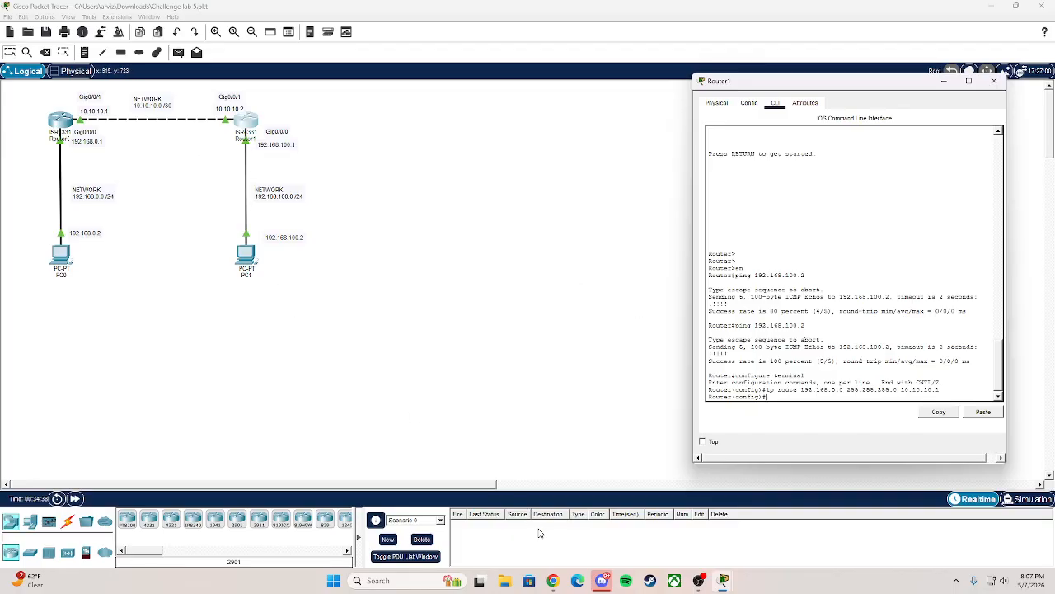
click(723, 581)
click(711, 521)
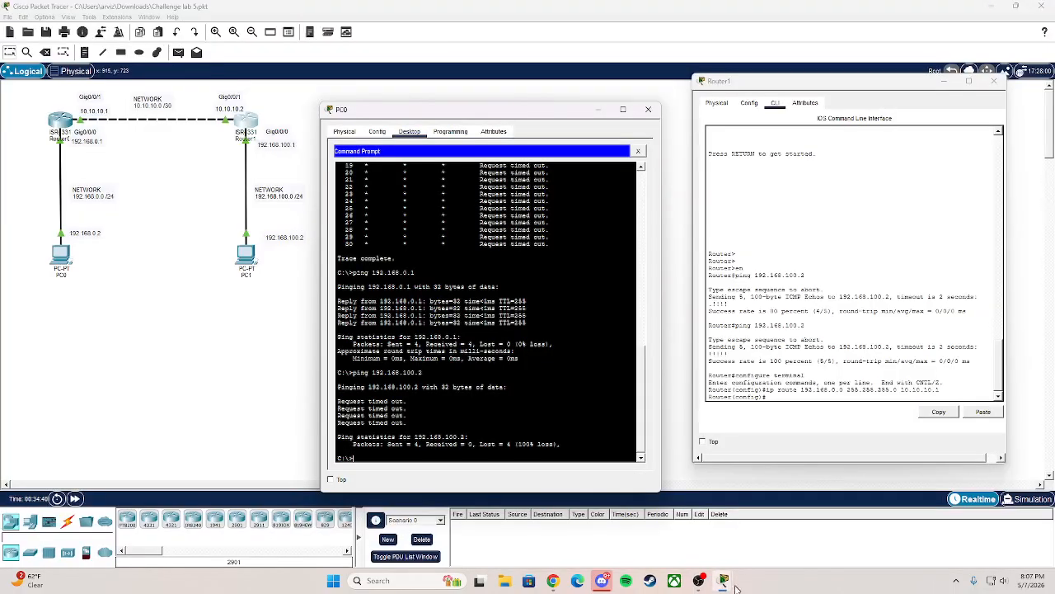
click(724, 581)
click(752, 523)
click(725, 581)
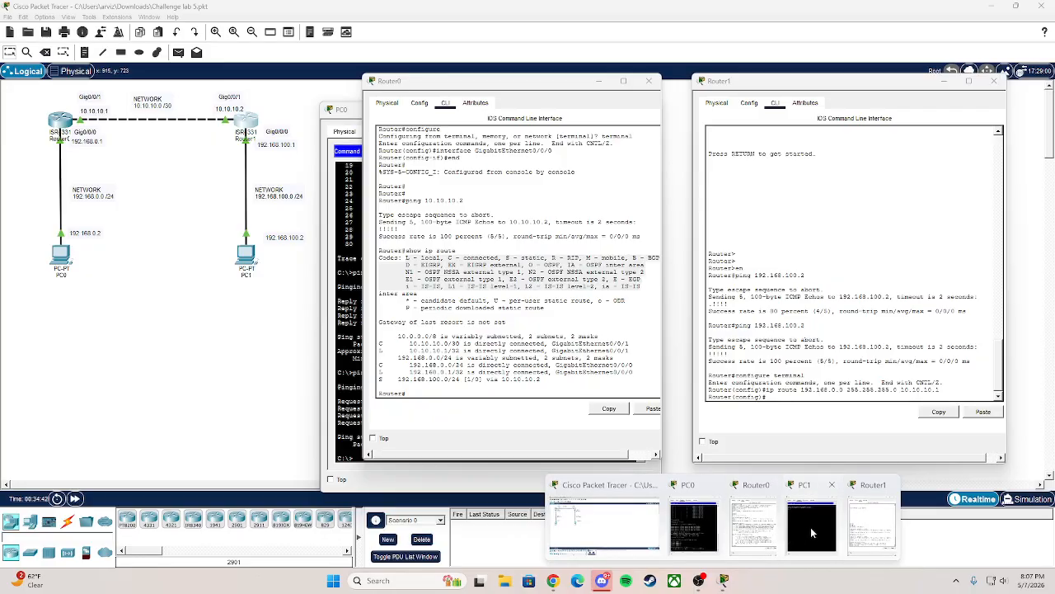
click(811, 548)
click(723, 580)
click(866, 540)
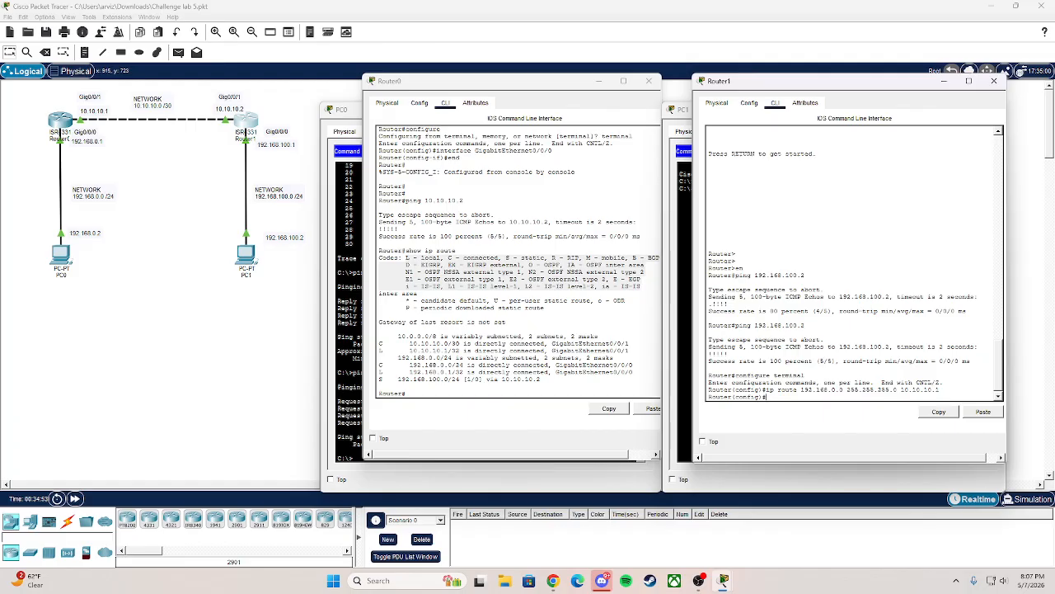
Return Router1 to privileged mode with exit and display its routing table with show ip route
text(xit)
key(Return)
text(sho)
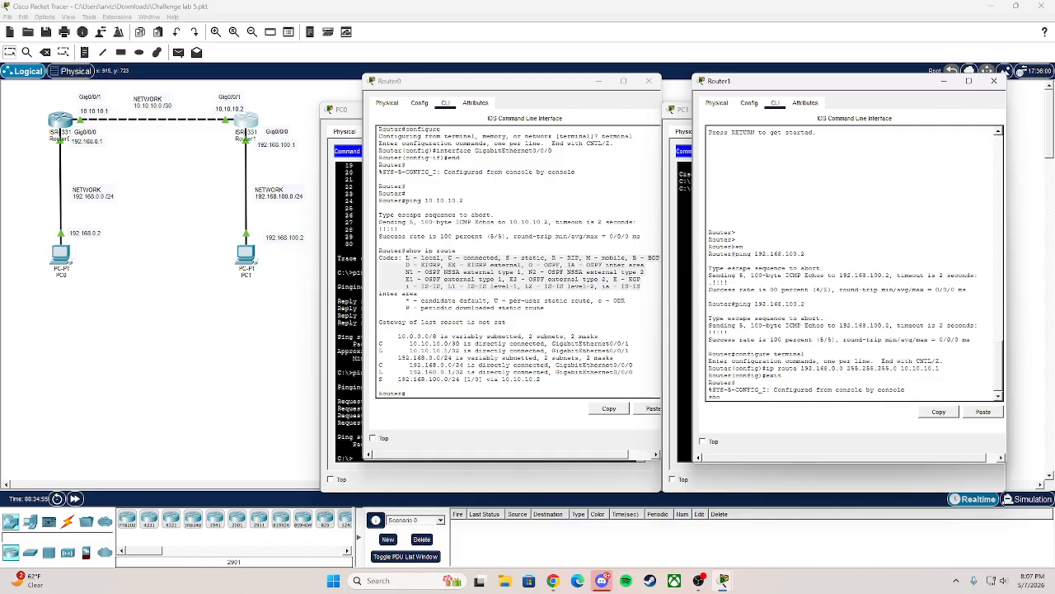
key(BackSpace)
key(BackSpace)
key(BackSpace)
key(Return)
key(Return)
key(Return)
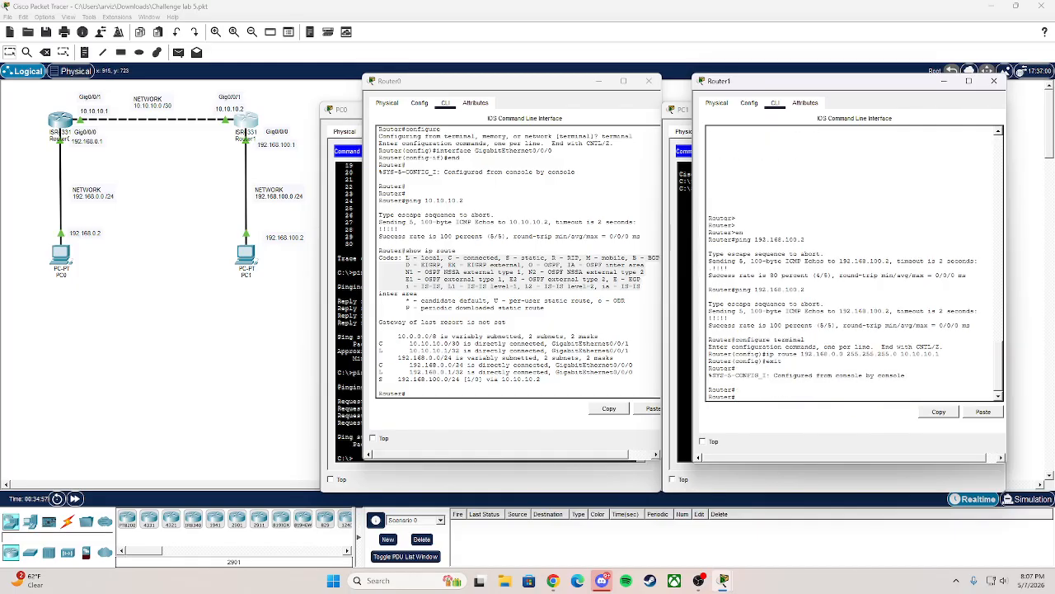
text(show ip route)
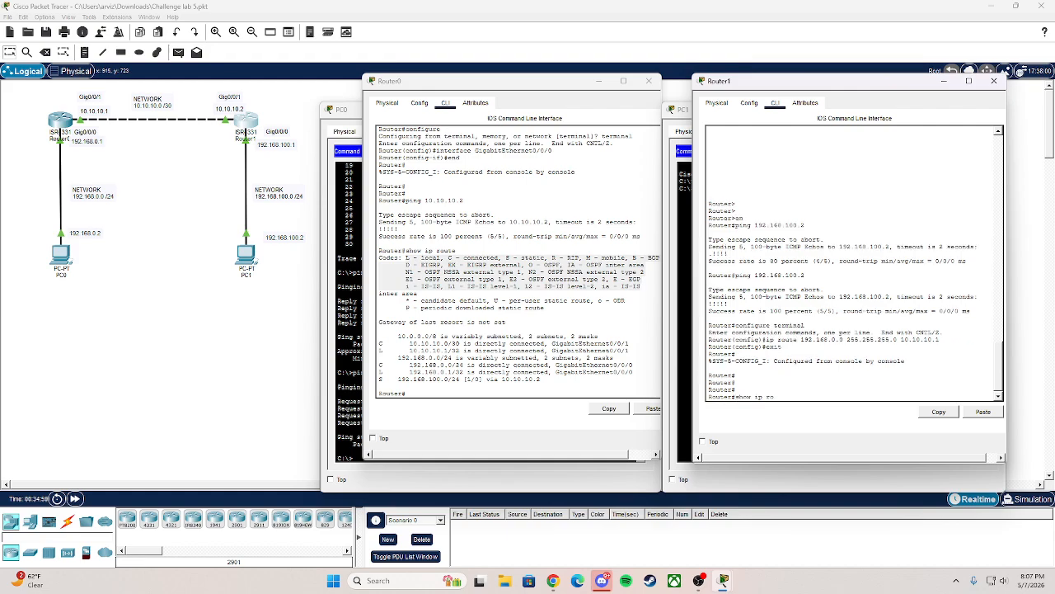
key(Return)
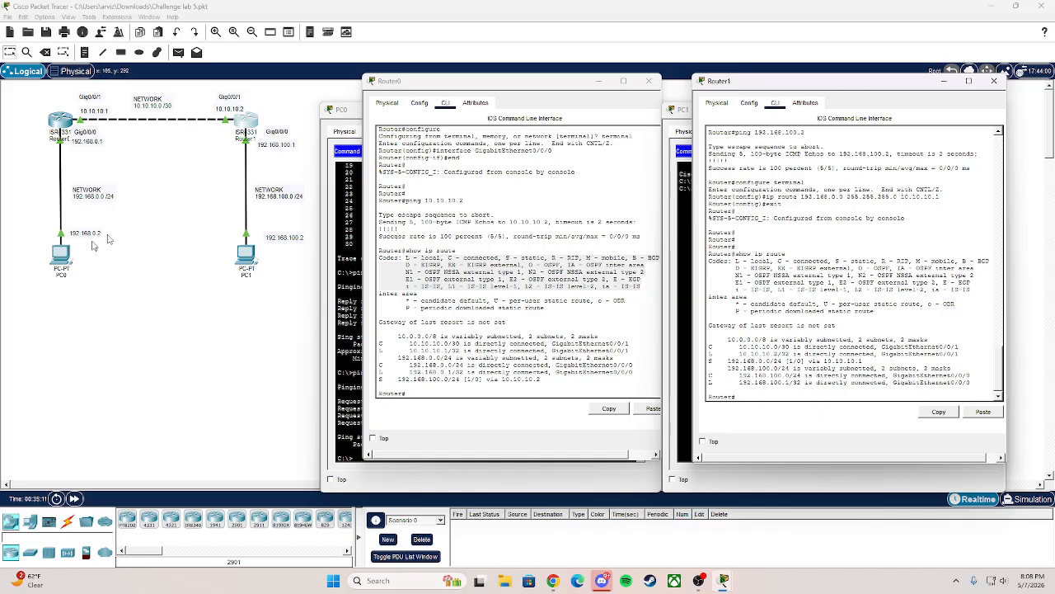
Ping PC1's address 192.168.100.2 again from PC0's command prompt to retest the path across both routers
click(350, 116)
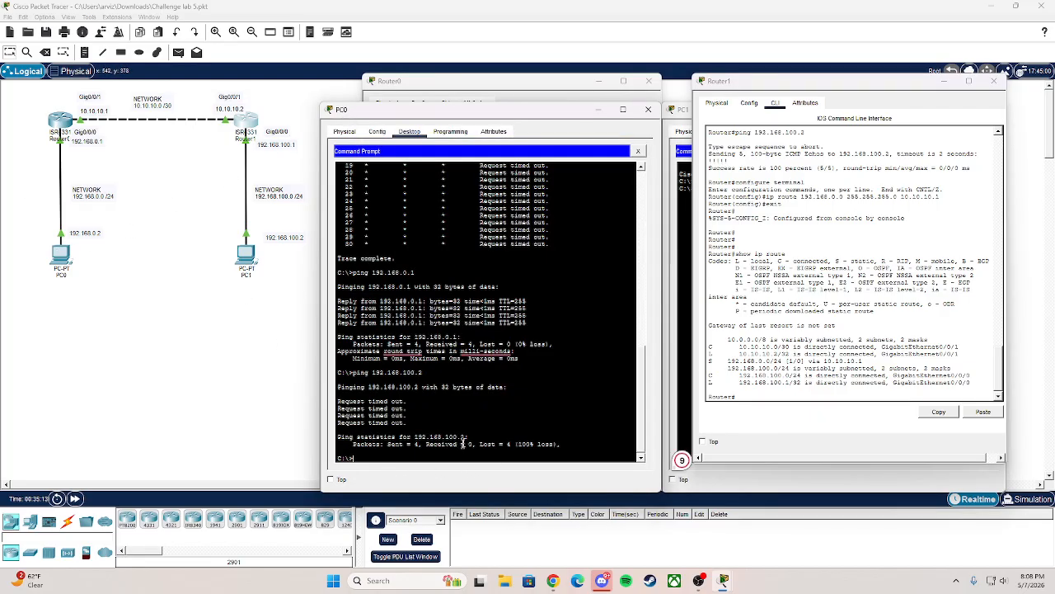
text(ping 192.168)
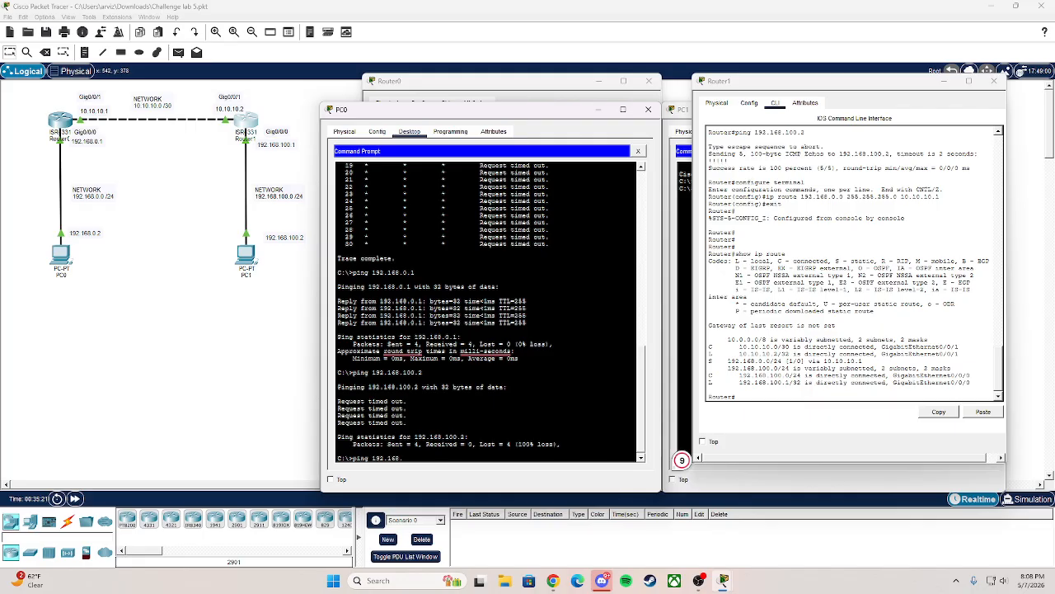
text(.100.2)
key(Return)
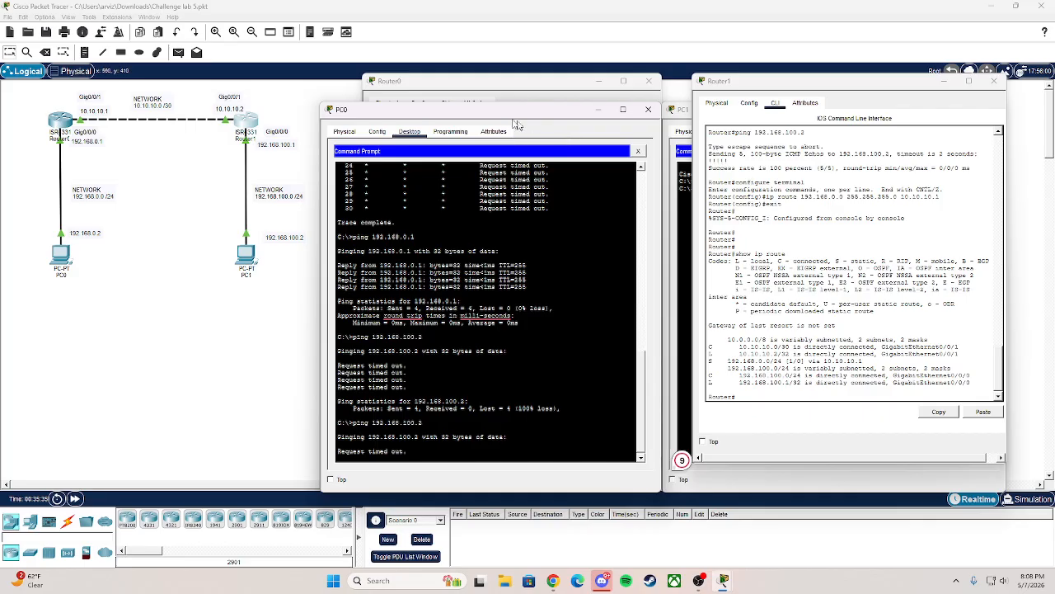
Check PC0's global gateway settings and its FastEthernet0 interface addressing
click(377, 132)
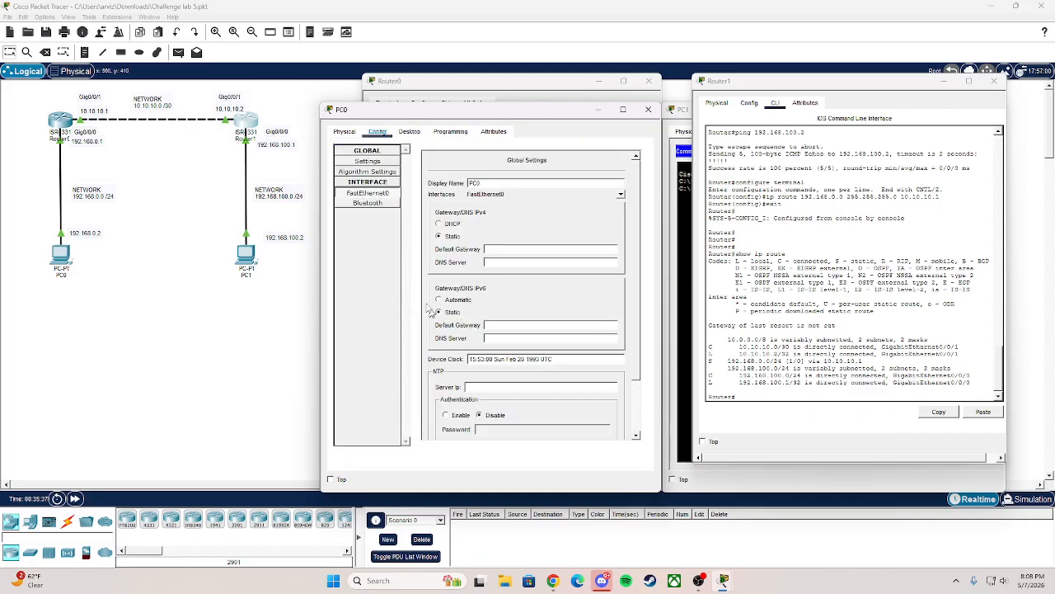
click(367, 194)
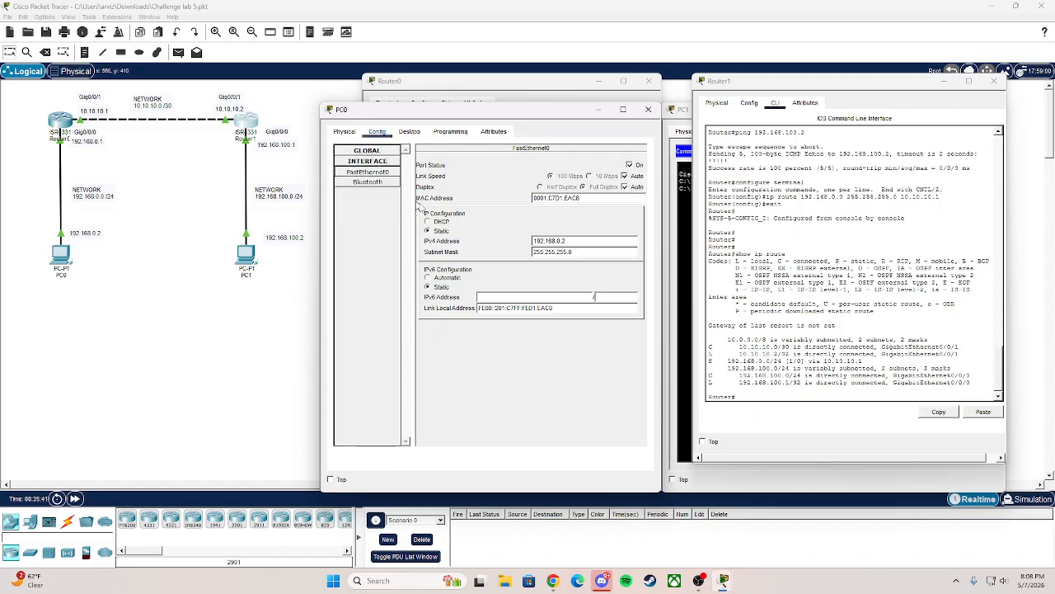
click(437, 134)
Replace the Command Prompt on PC0 with its IP Configuration and set the IPv4 default gateway to 10.10.10.1
click(410, 132)
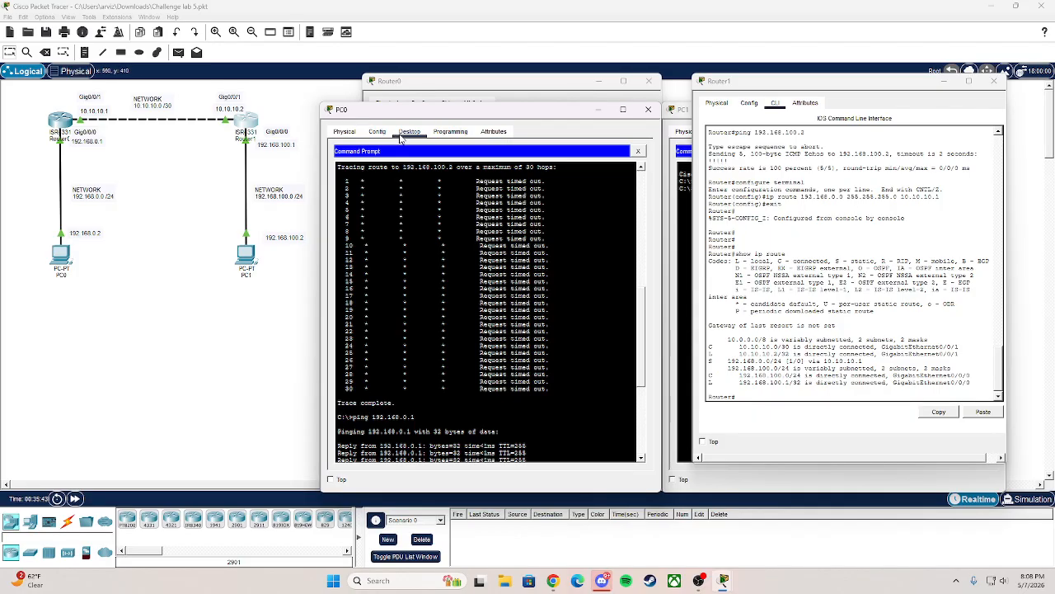
click(648, 156)
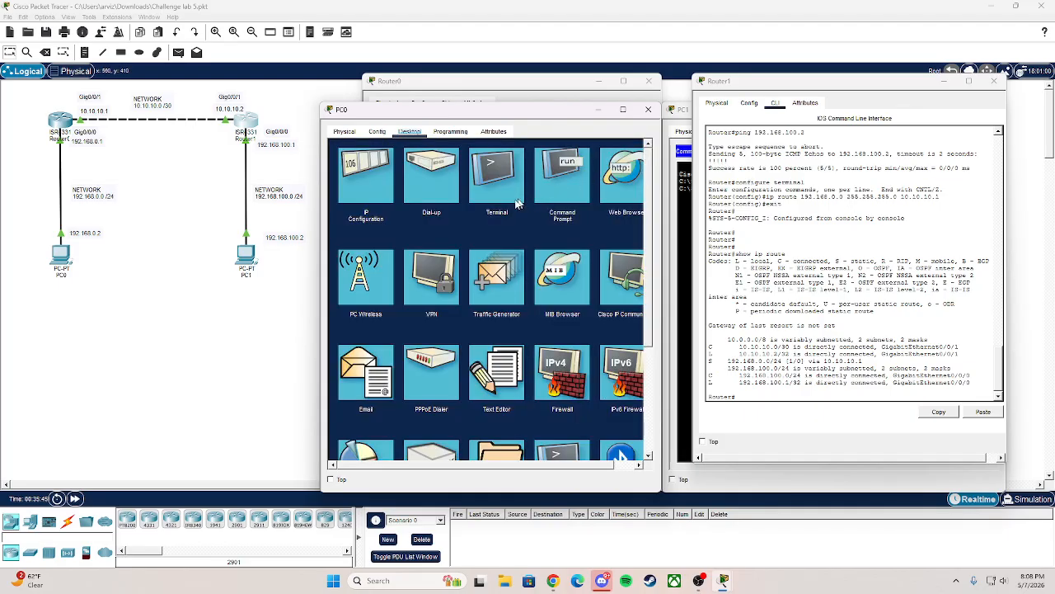
click(367, 191)
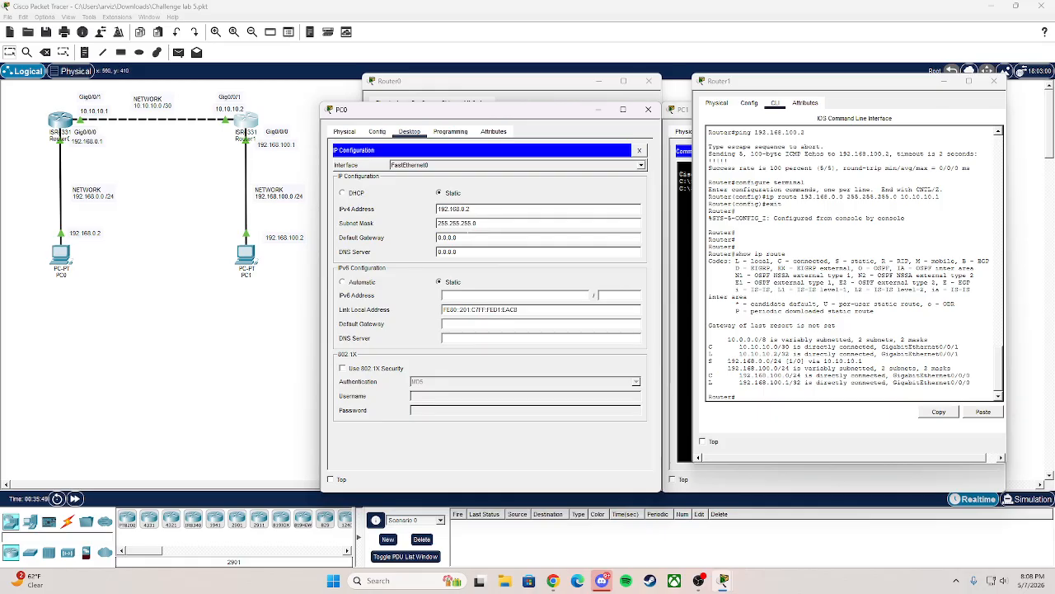
click(468, 237)
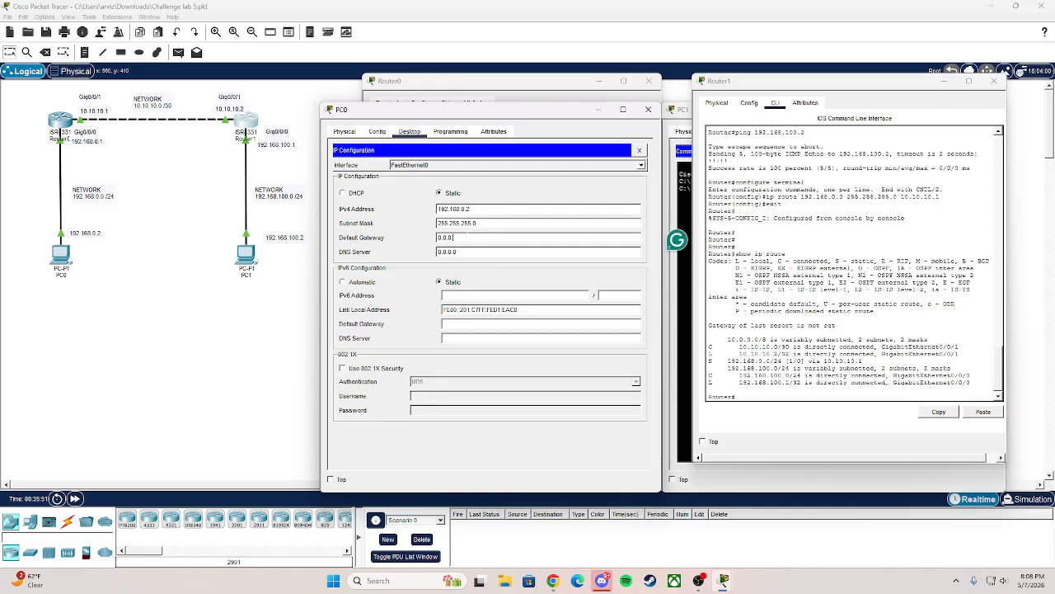
key(BackSpace)
key(BackSpace)
key(BackSpace)
key(BackSpace)
key(BackSpace)
key(BackSpace)
key(BackSpace)
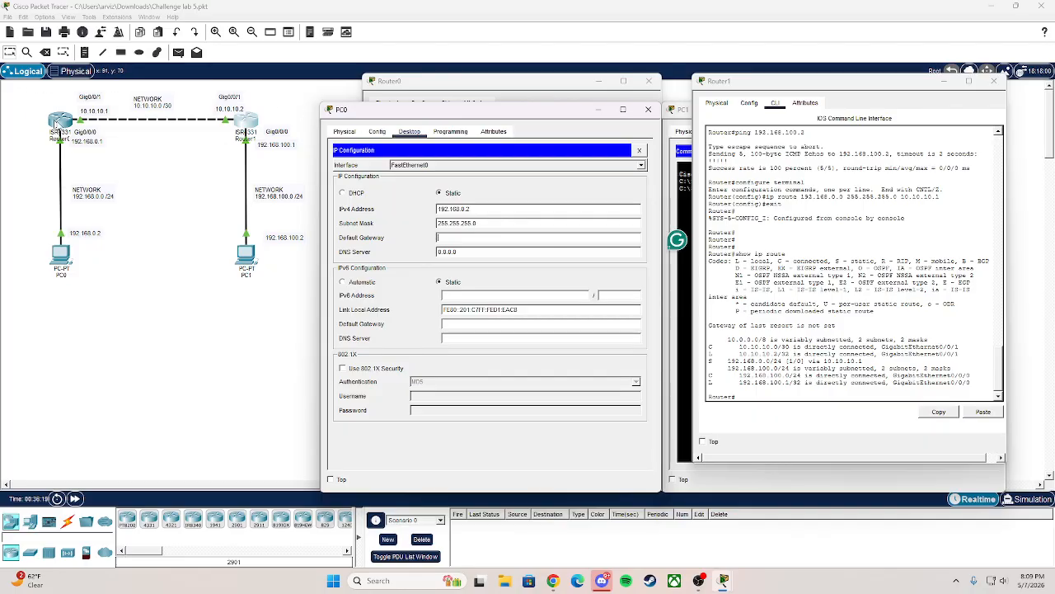
text(10.10.10.1.1)
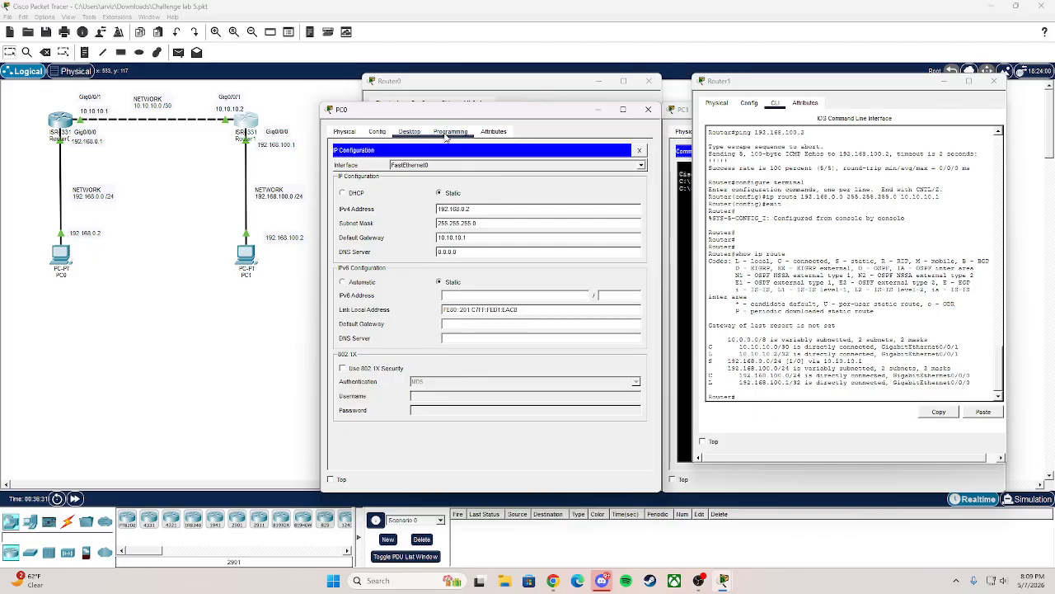
Set PC1's IPv4 default gateway to 10.10.10.2 in its IP Configuration and close the IP Configuration on both PCs
click(689, 112)
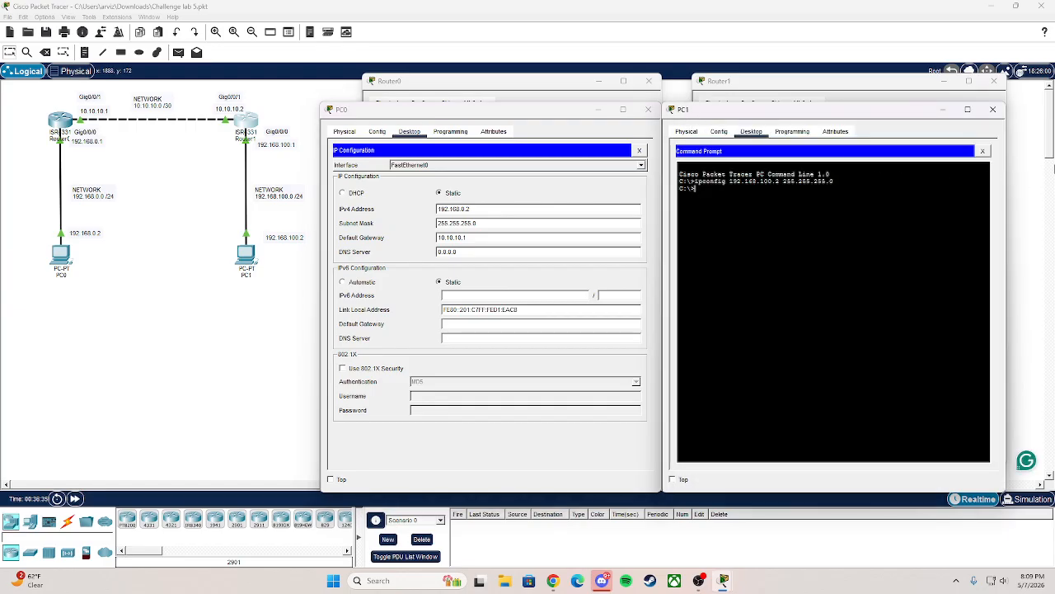
click(984, 152)
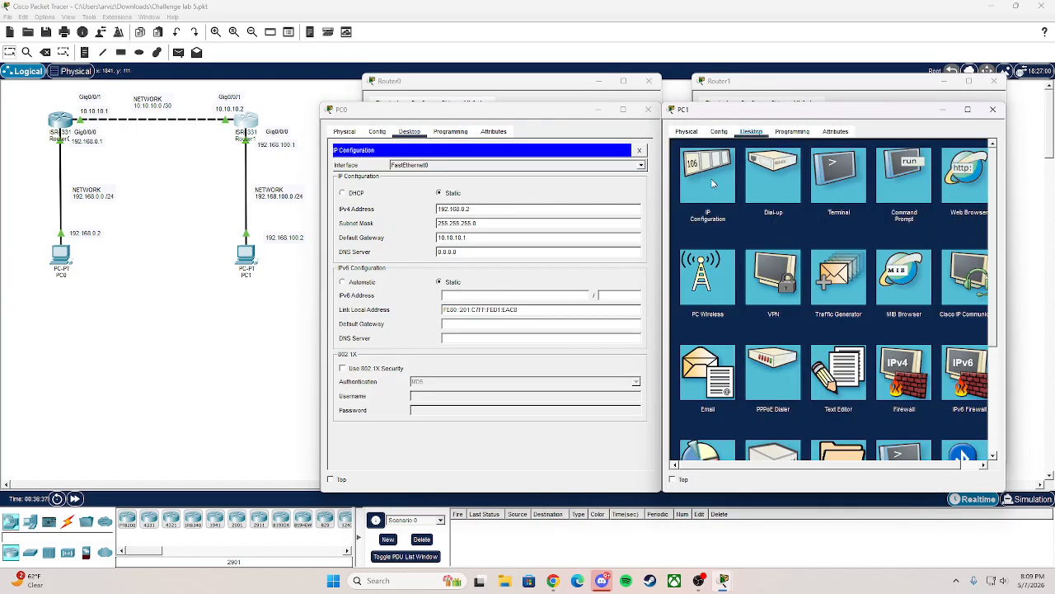
click(714, 183)
click(816, 235)
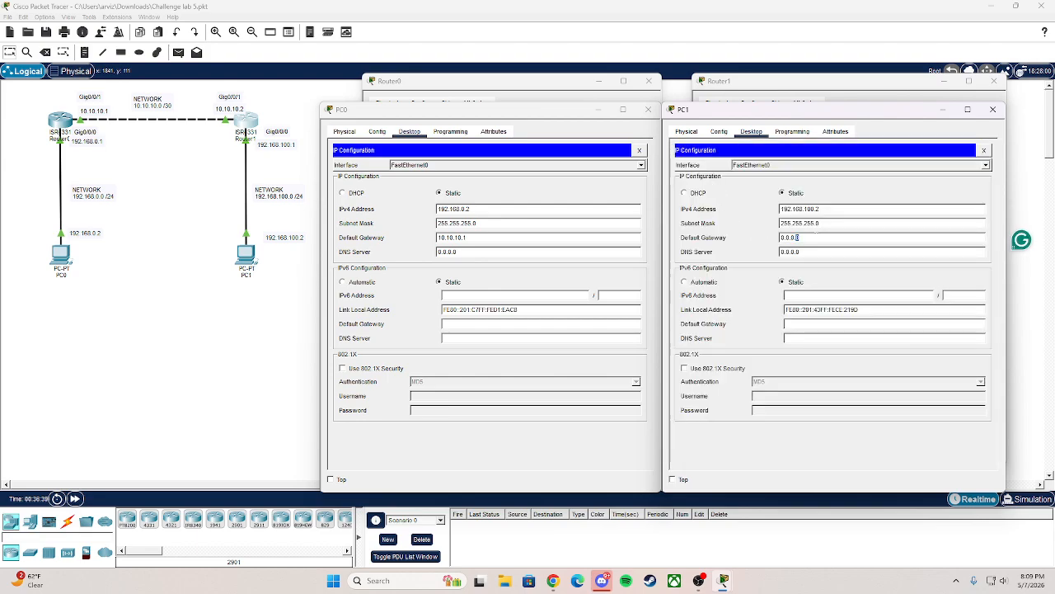
key(BackSpace)
key(BackSpace)
key(BackSpace)
key(BackSpace)
key(BackSpace)
key(BackSpace)
key(BackSpace)
text(10.10.10.2)
click(886, 123)
click(984, 150)
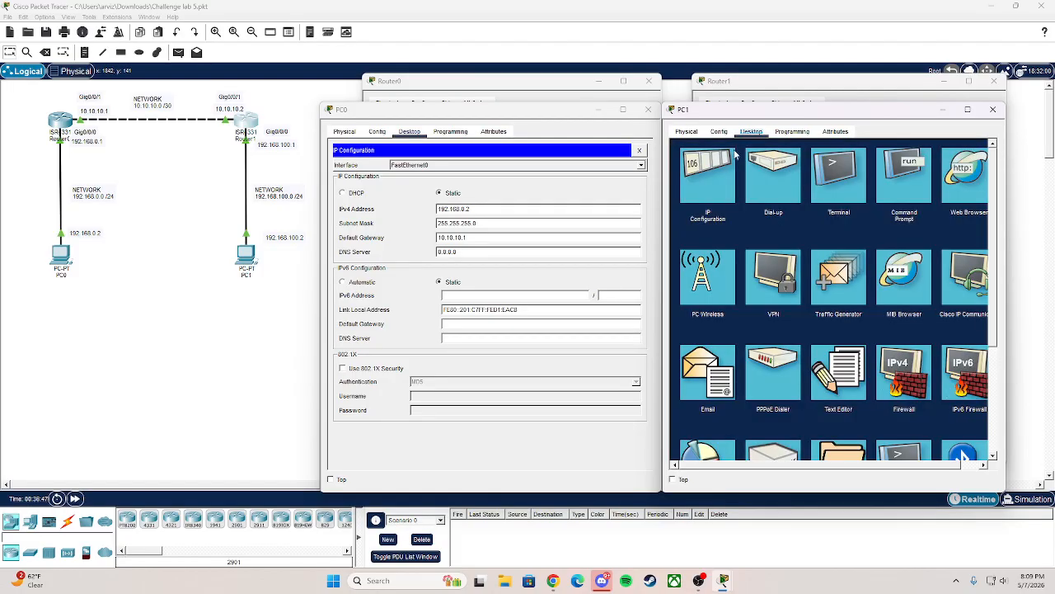
click(639, 149)
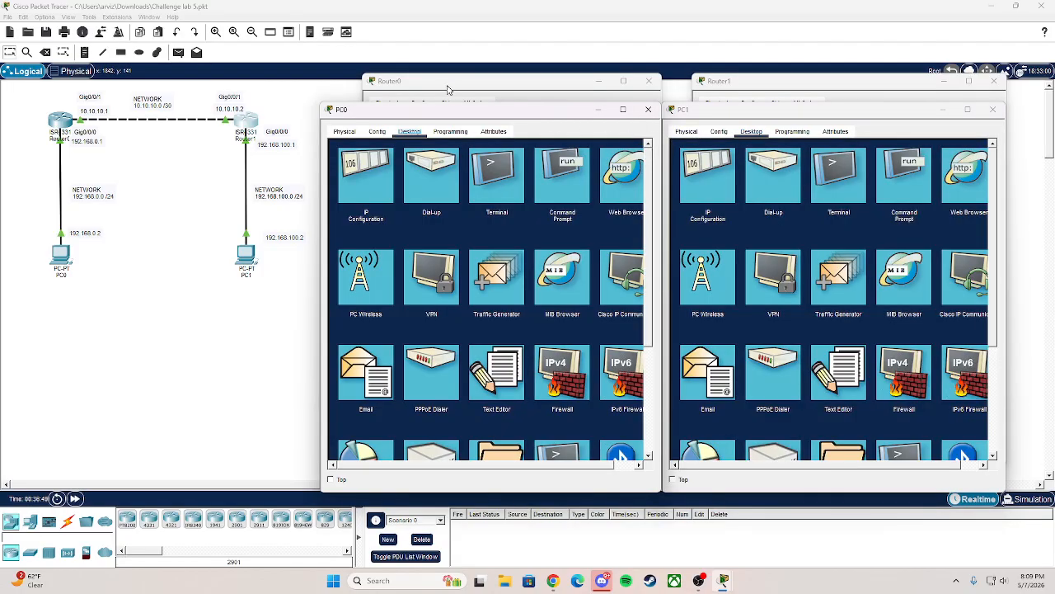
Ping PC1's address 192.168.100.2 from Router0 in privileged mode to test the static route
click(449, 86)
click(408, 393)
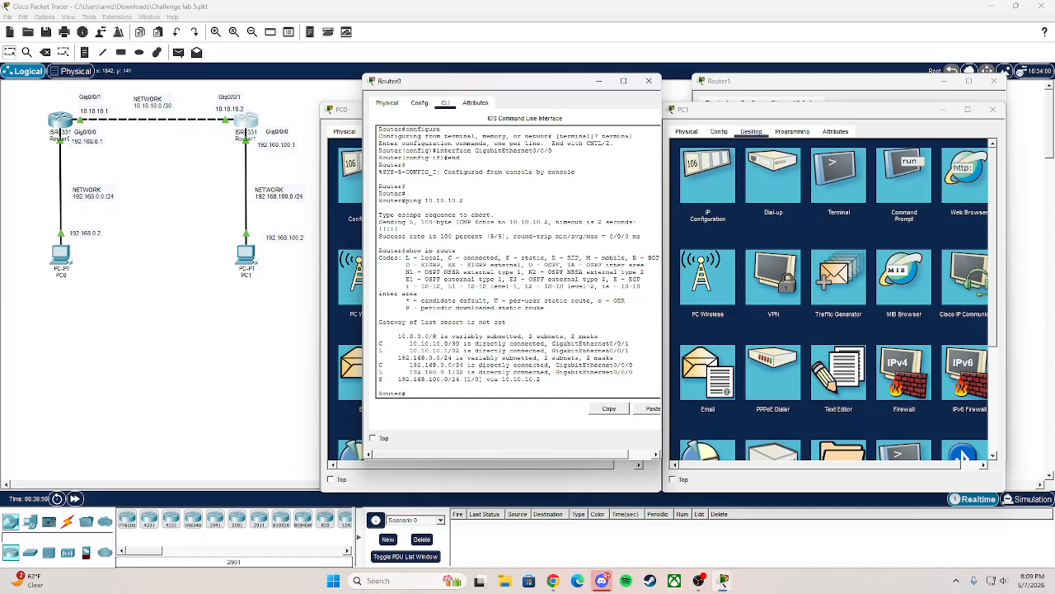
text(ping 192.168.100.2)
key(Return)
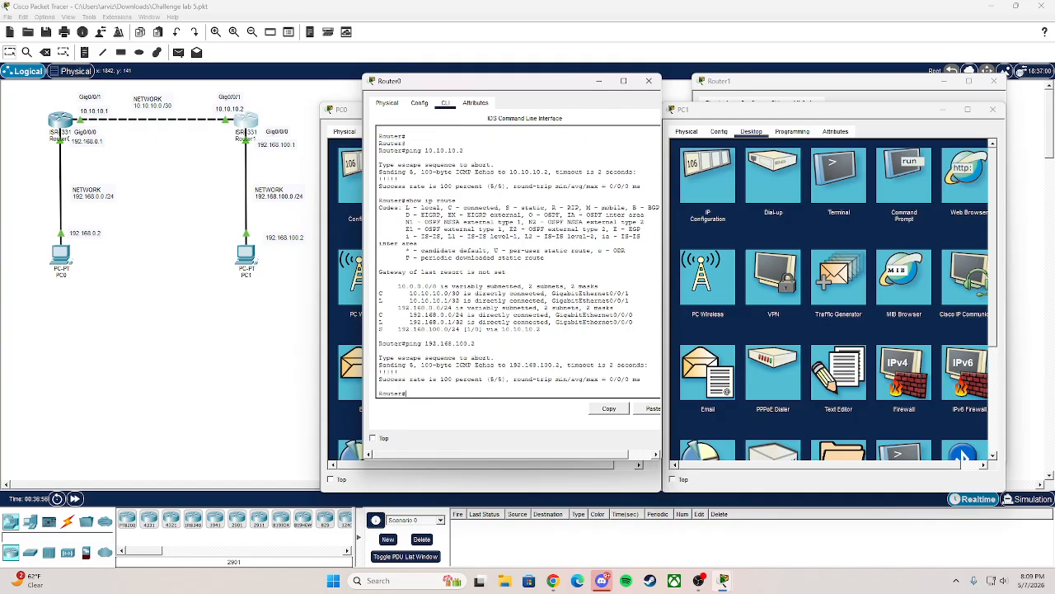